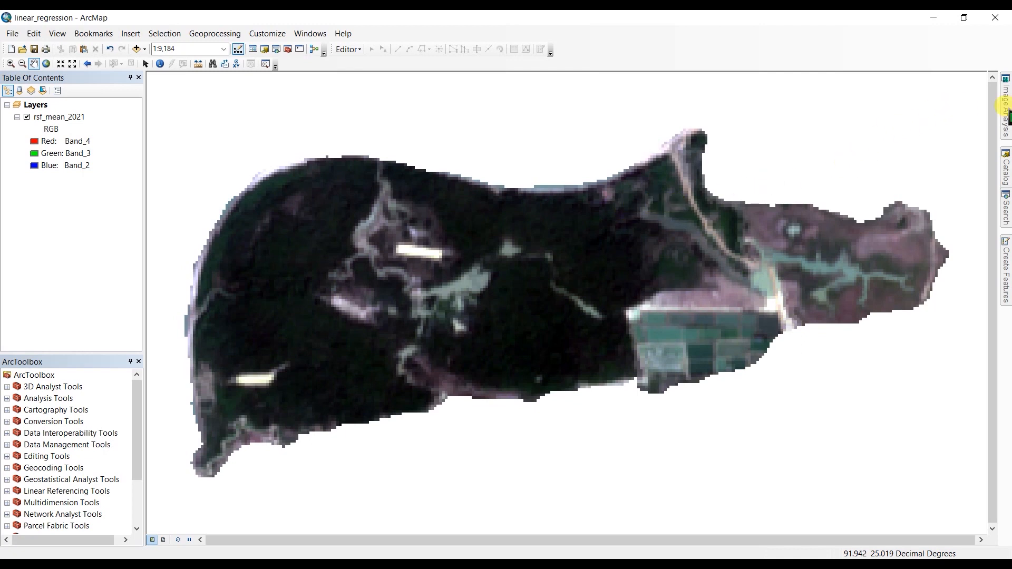
Configure the NDVI options for rsf_mean_2021 with red band 4 and infrared band 8.
click(1004, 109)
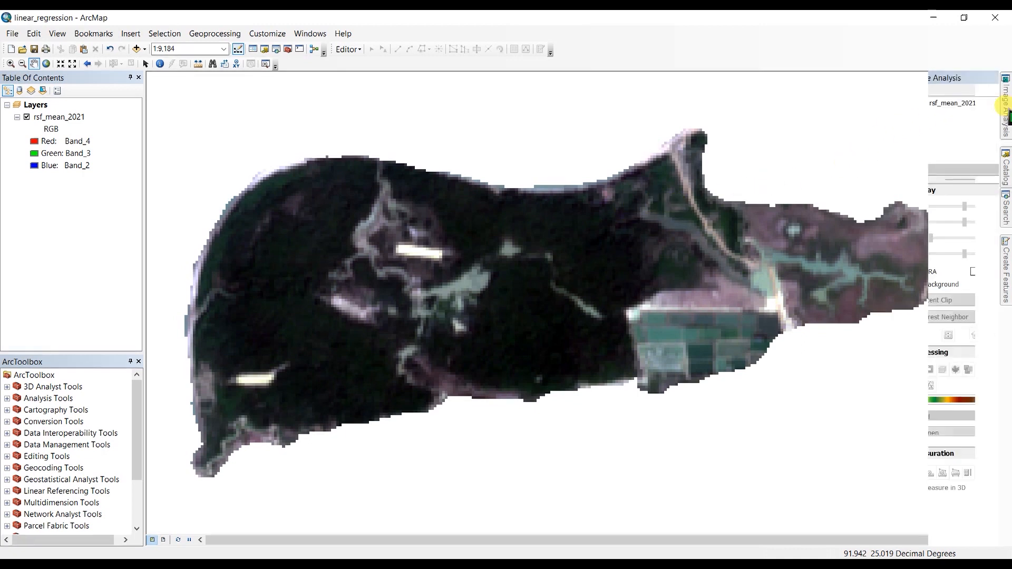
click(930, 106)
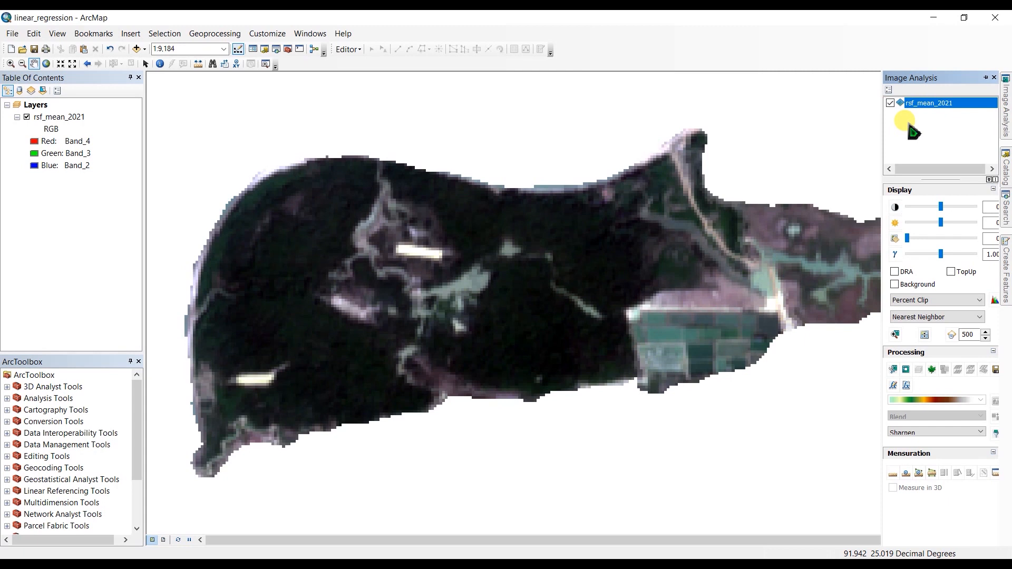
click(889, 90)
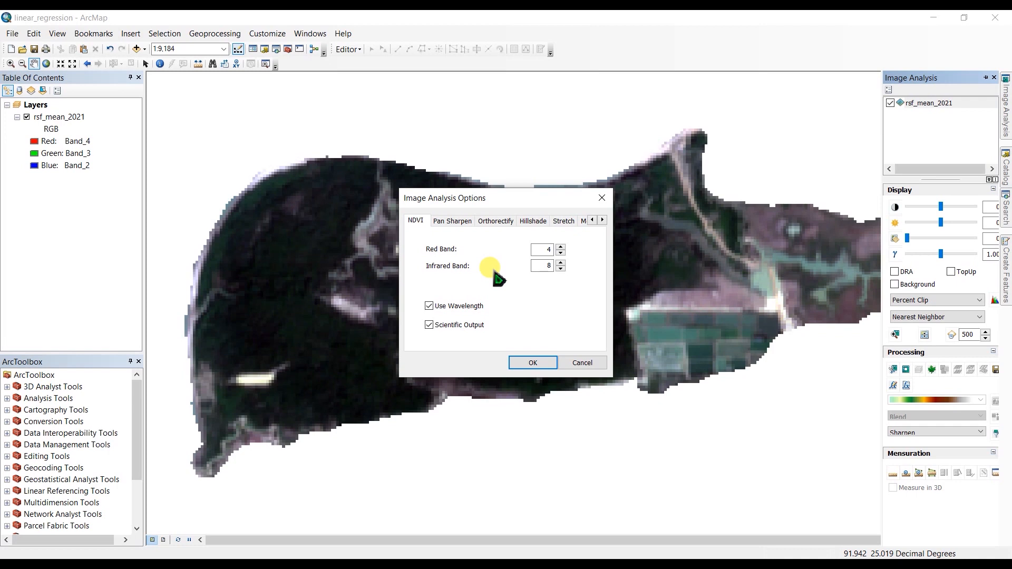
click(533, 363)
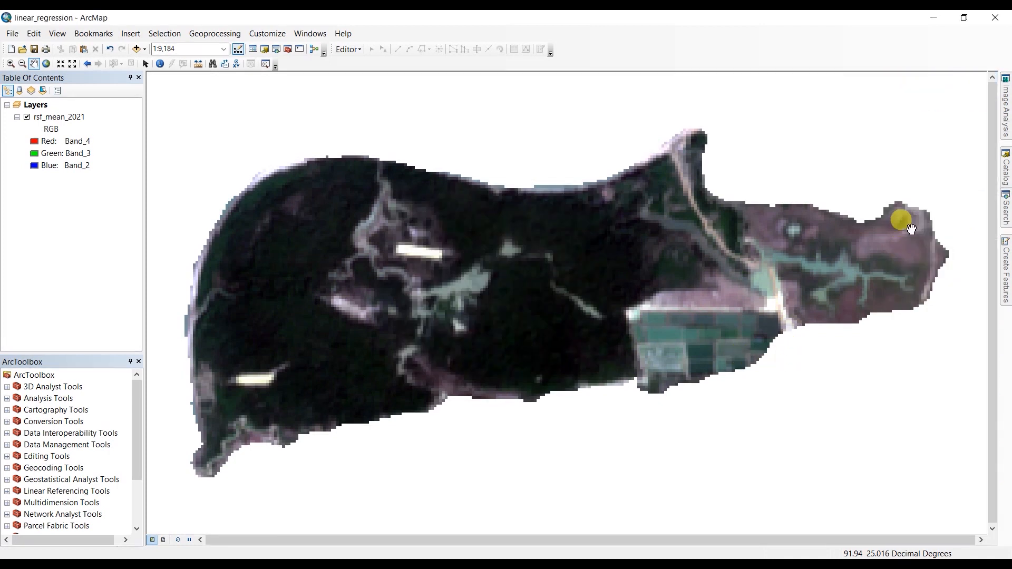
Generate an NDVI layer from the rsf_mean_2021 image.
click(1005, 108)
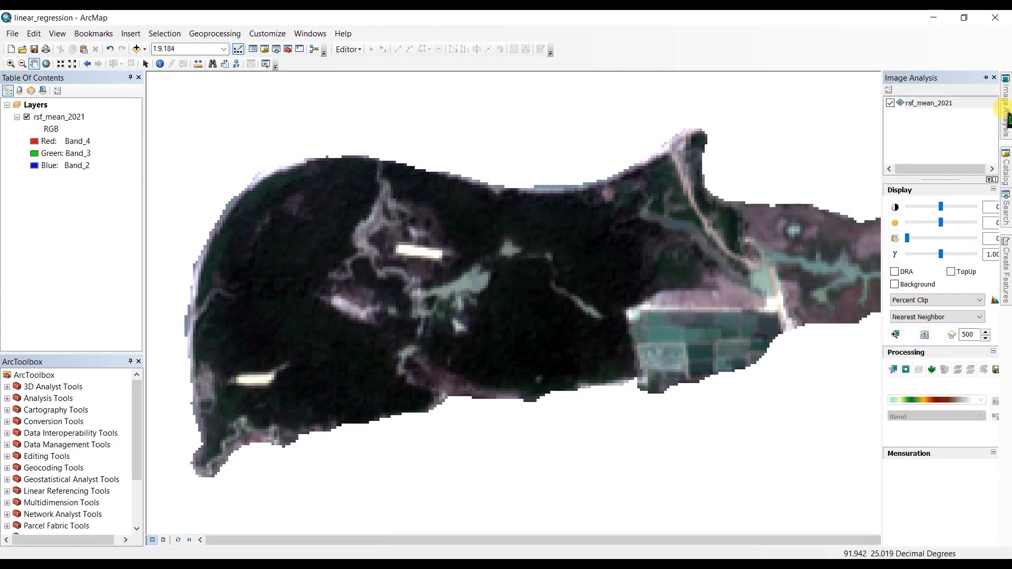
click(923, 104)
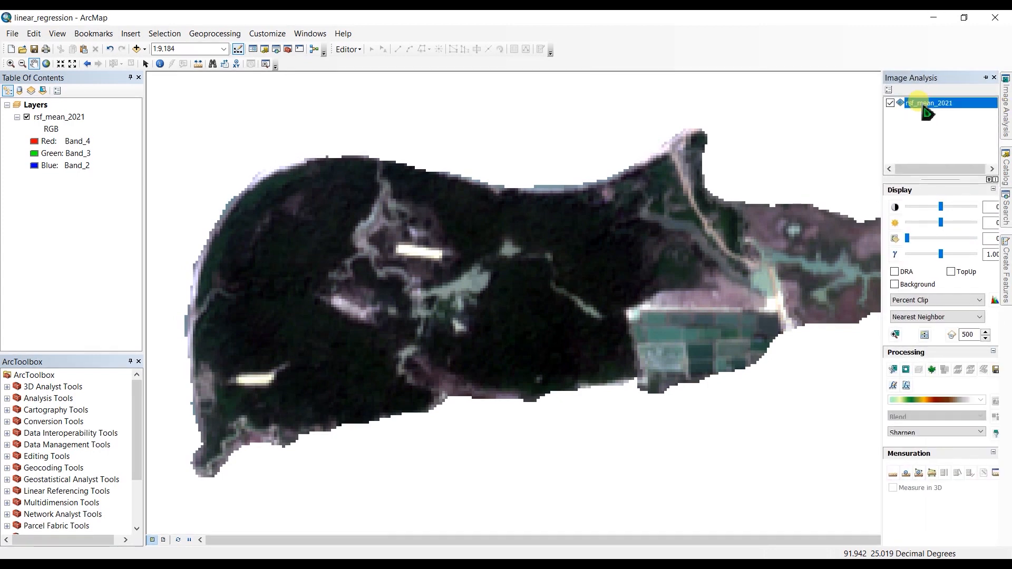
click(931, 371)
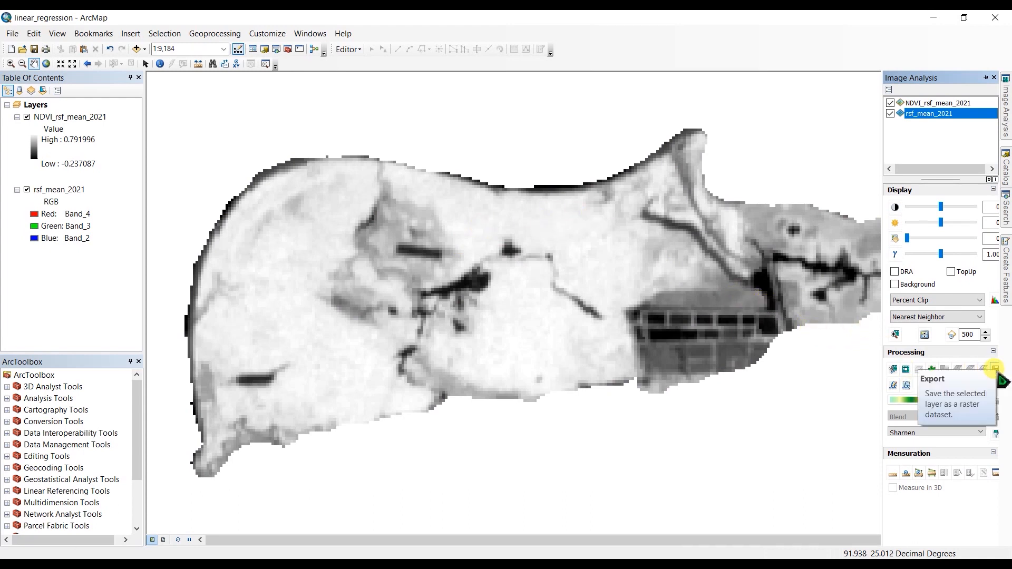
Export the generated NDVI layer as a raster dataset named NDVI_rsf_2021 and add it to the map.
click(995, 368)
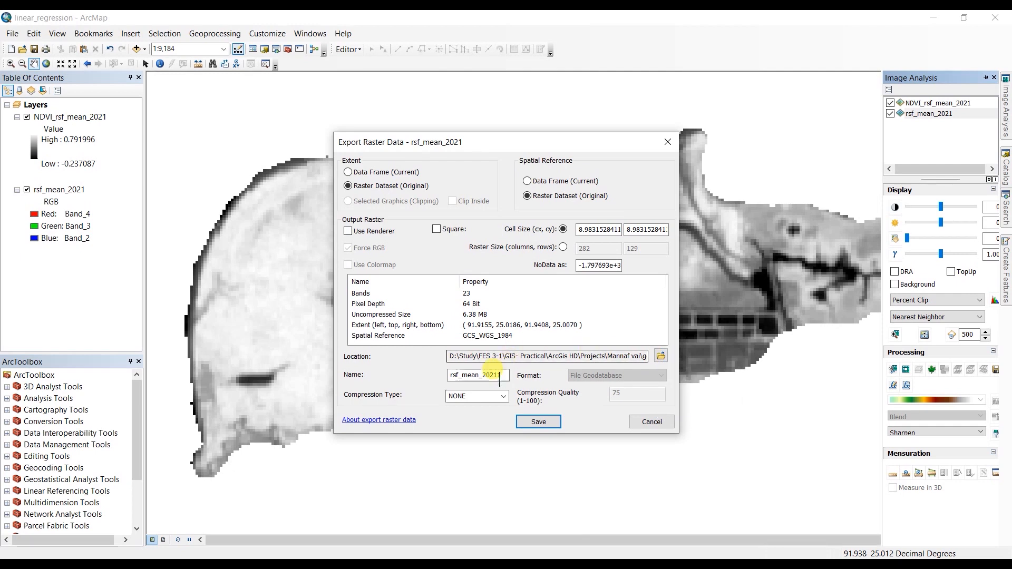
click(469, 375)
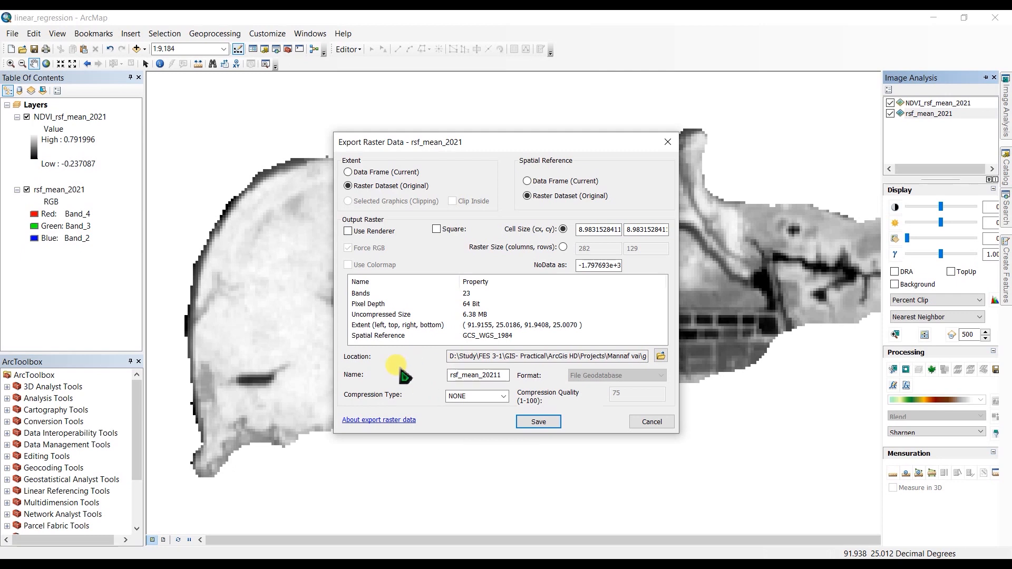
click(540, 422)
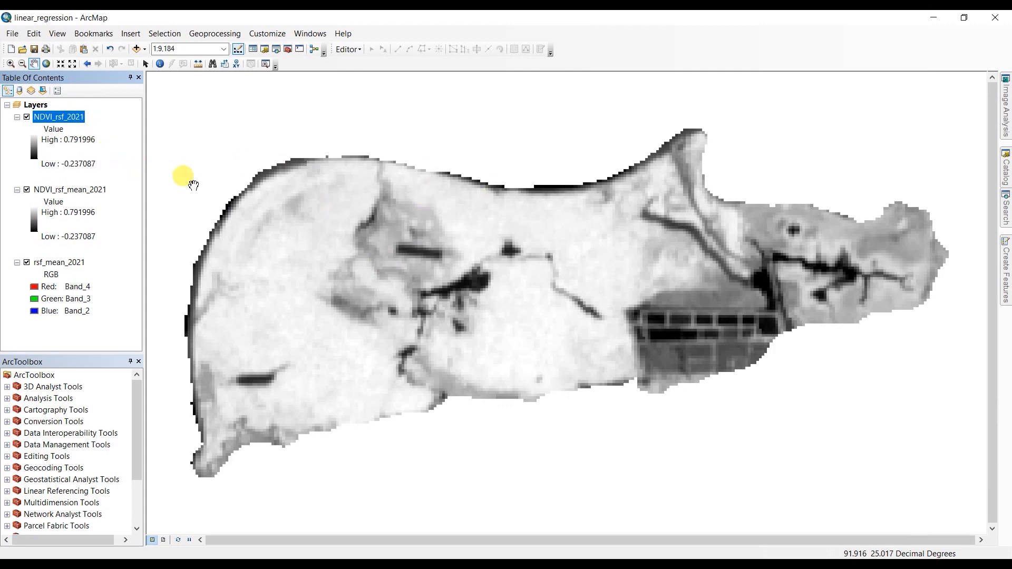
Remove the temporary NDVI_rsf_mean_2021 layer from the map.
click(58, 191)
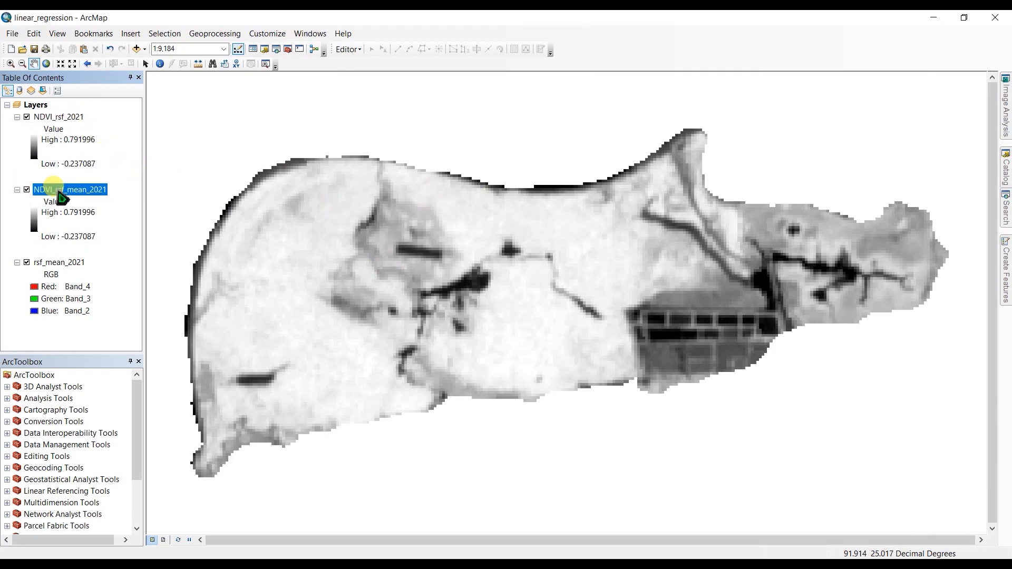
right_click(58, 191)
key(Escape)
key(Delete)
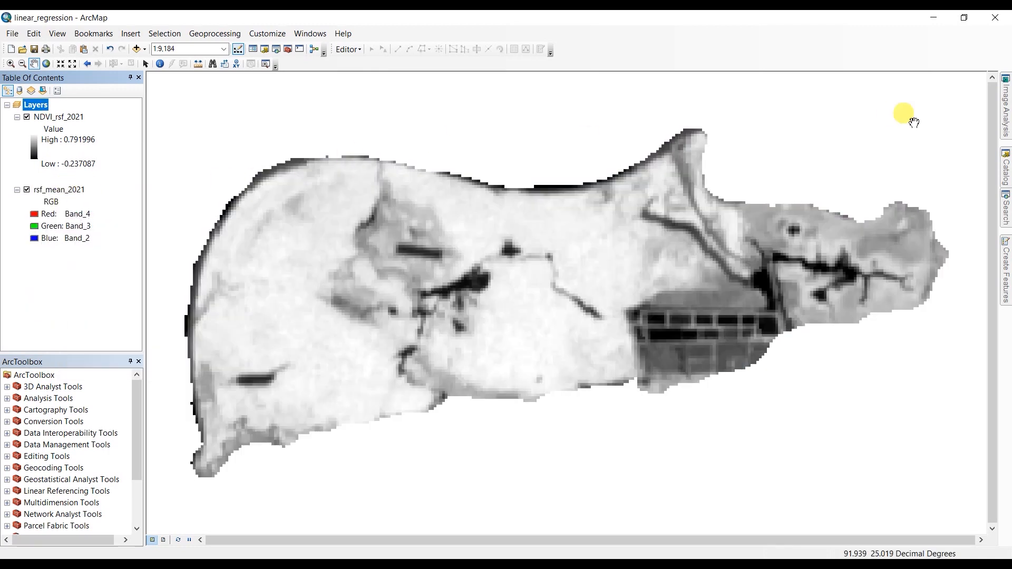
Set the NDVI infrared band to 6 for rsf_mean_2021, with red band 4.
click(1005, 105)
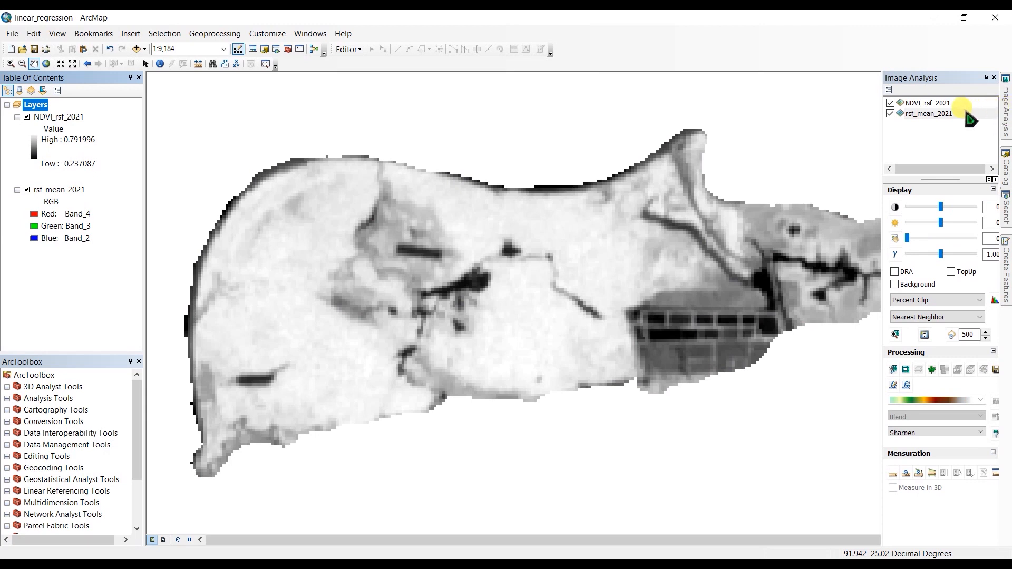
click(923, 114)
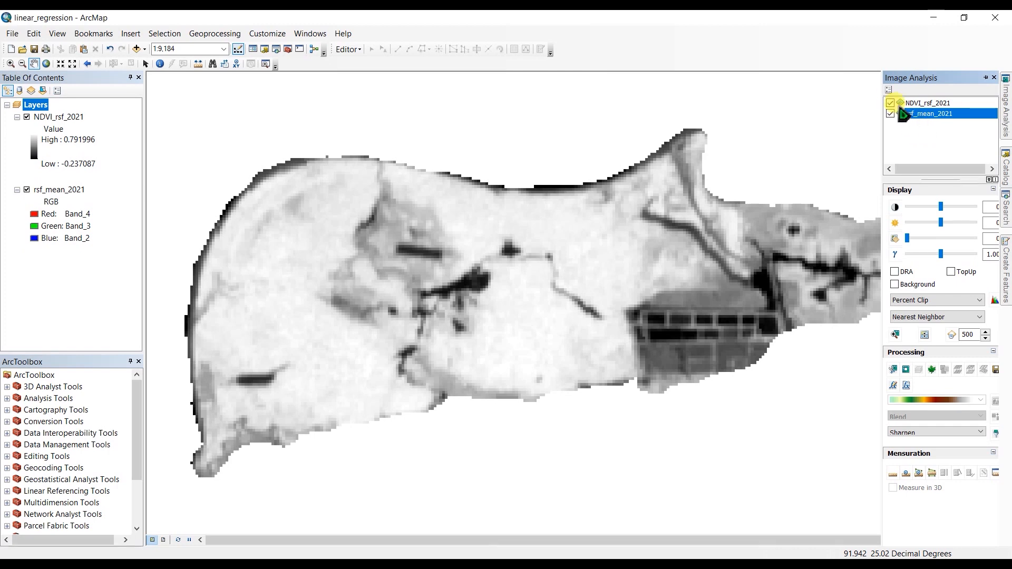
click(889, 90)
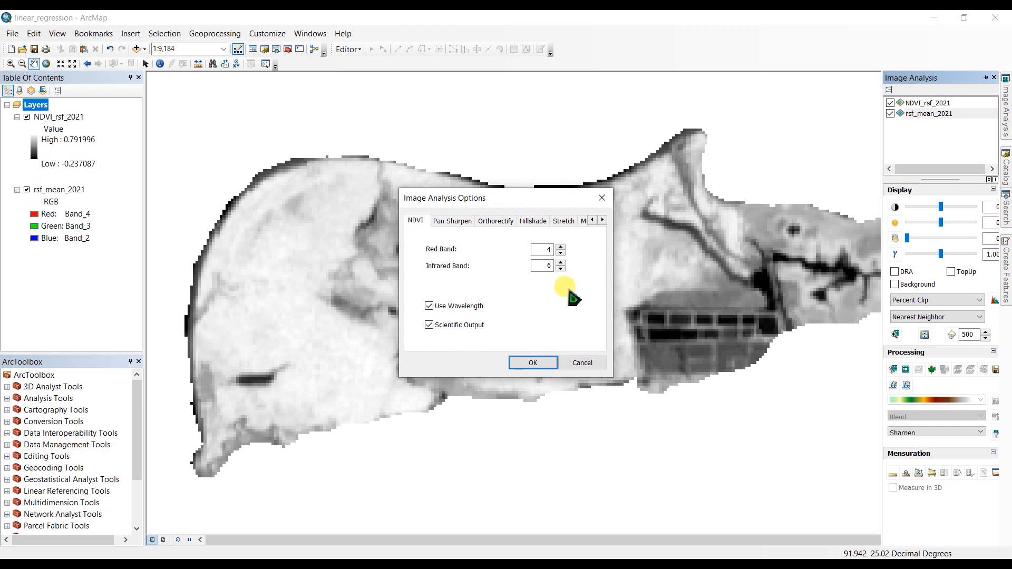
click(529, 365)
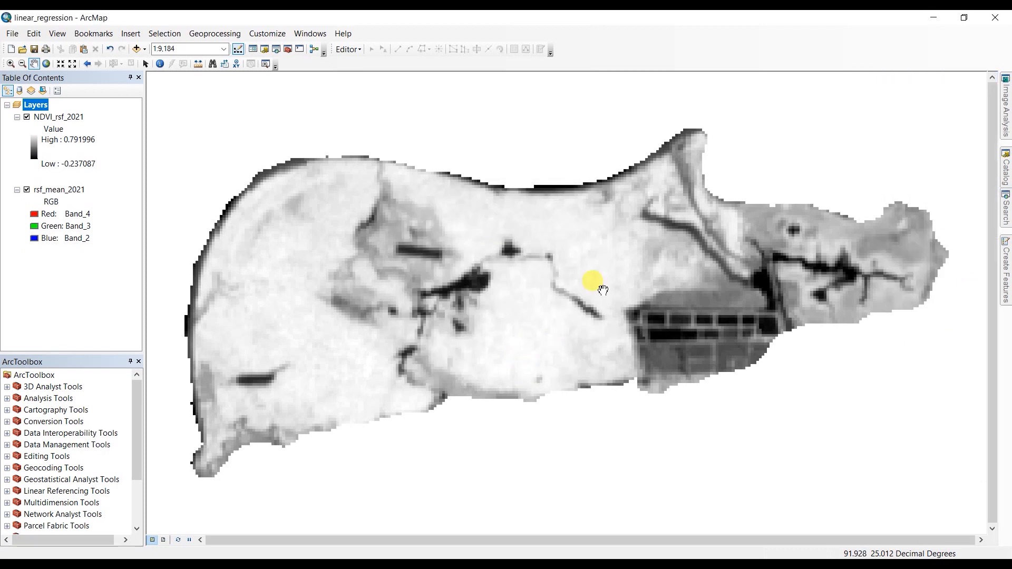
Generate a second index layer from rsf_mean_2021 using the band 4 and band 6 settings.
mouse_move(1006, 112)
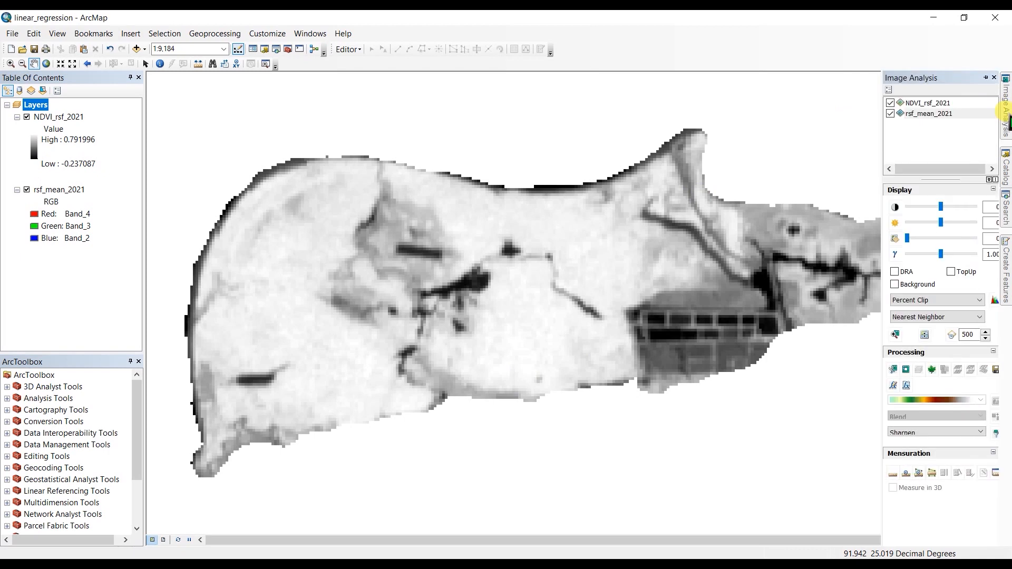
click(918, 114)
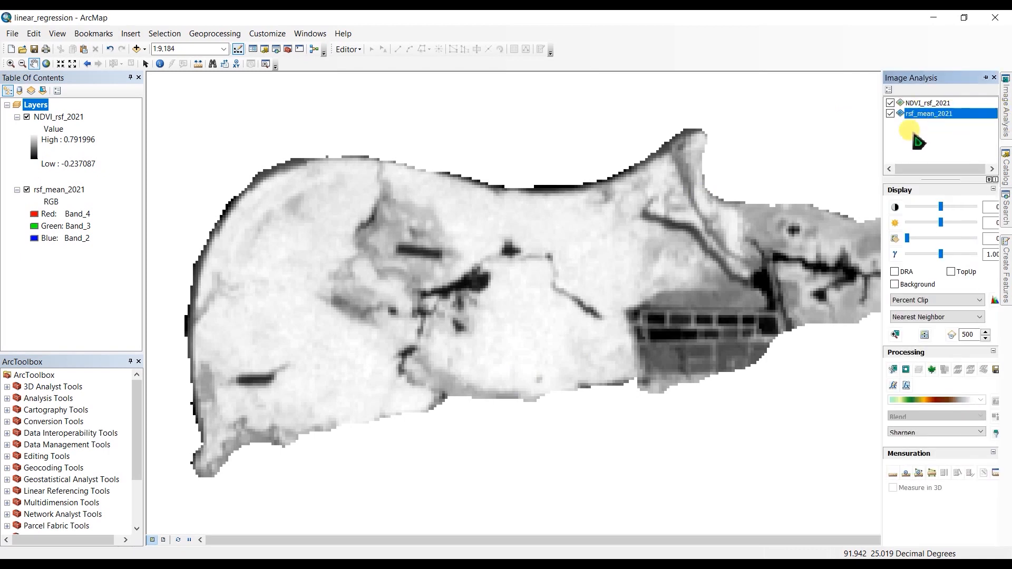
click(932, 370)
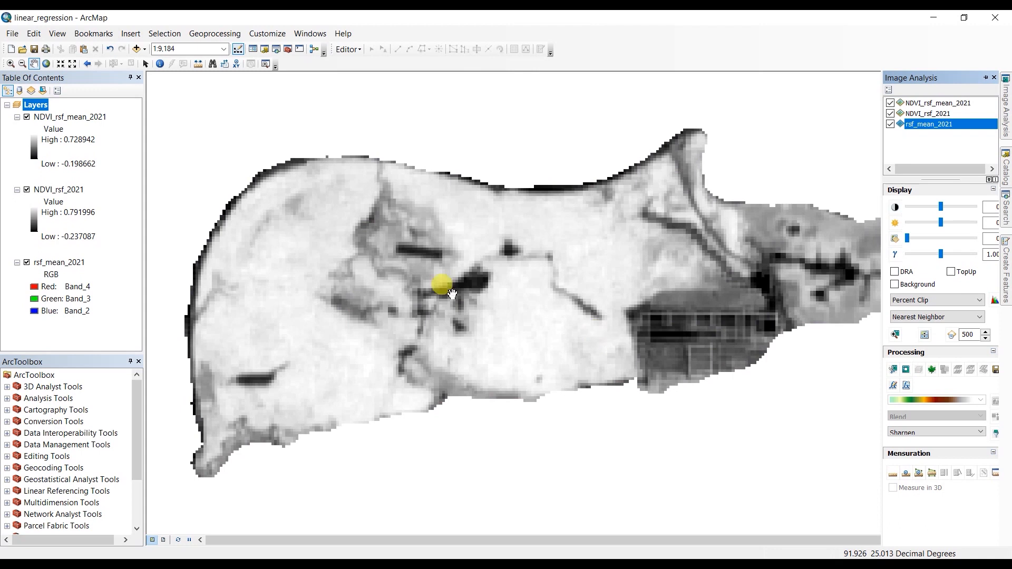
Hide the rsf_mean_2021 layer and toggle the new index layer to compare it with NDVI_rsf_2021.
click(27, 117)
click(26, 262)
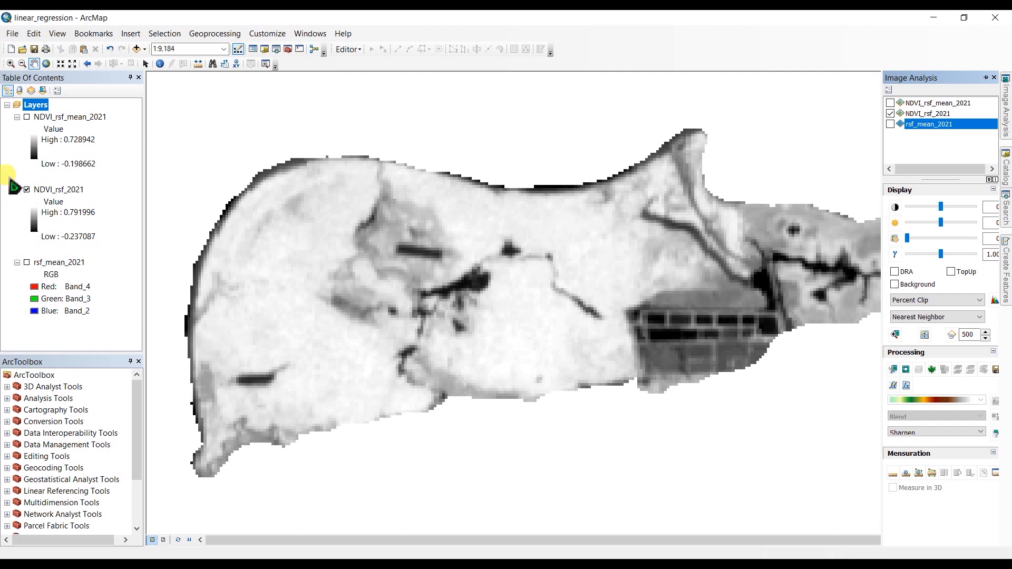
click(27, 117)
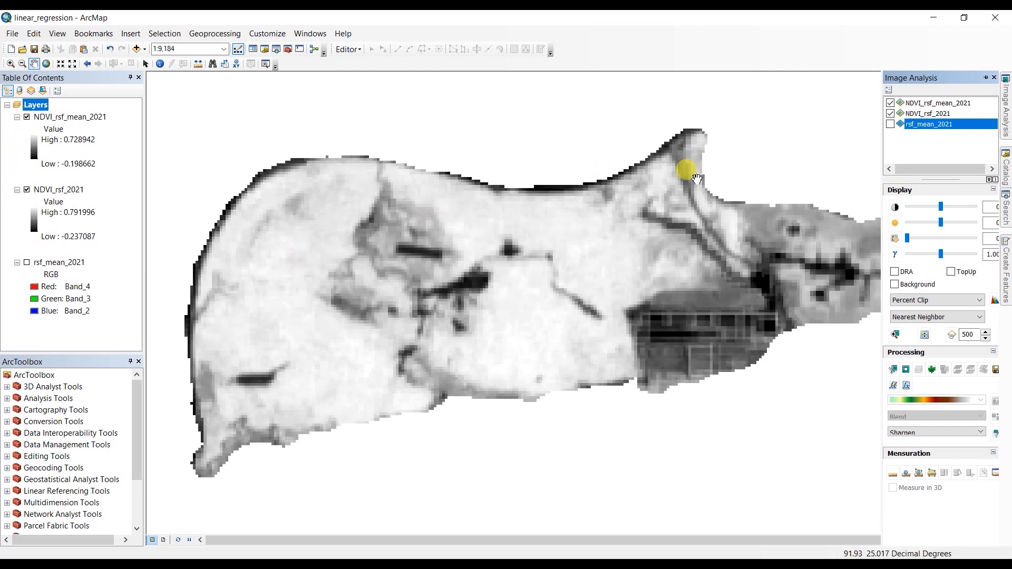
Export the NDVI_rsf_mean_2021 layer as a raster named NDRE_rsf_2021, replace the temporary layer with it and keep it displayed.
click(900, 103)
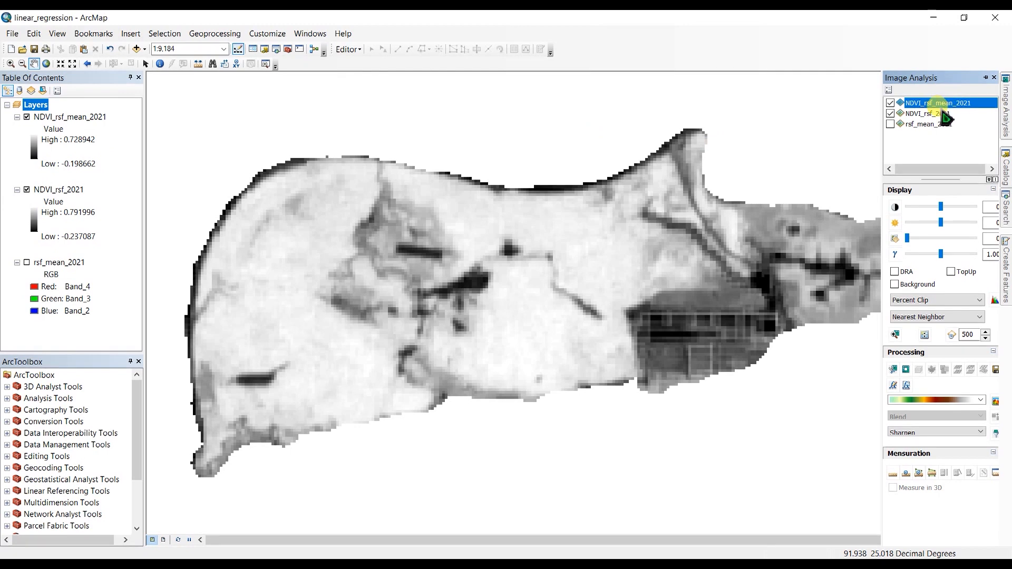
click(993, 371)
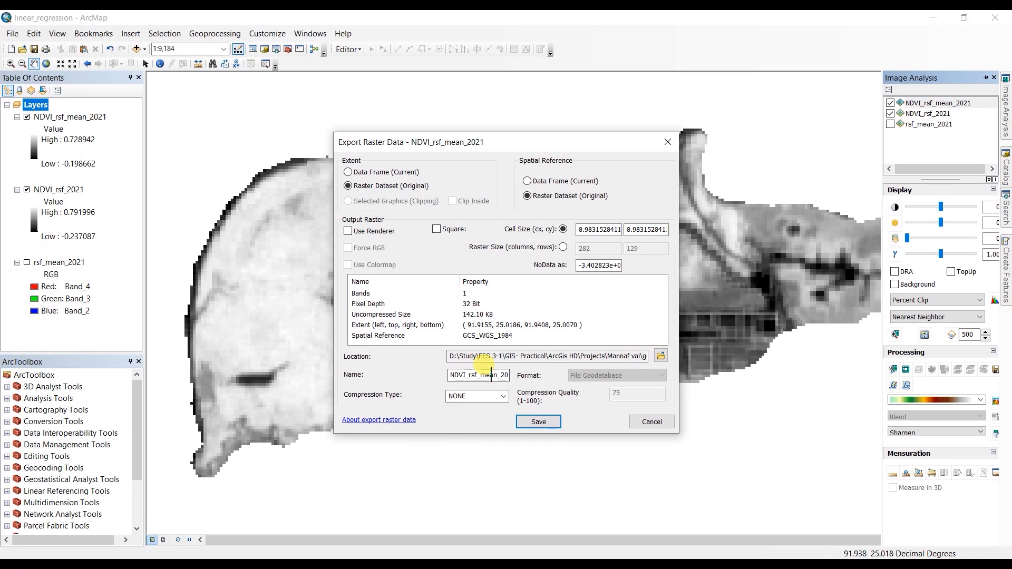
click(537, 423)
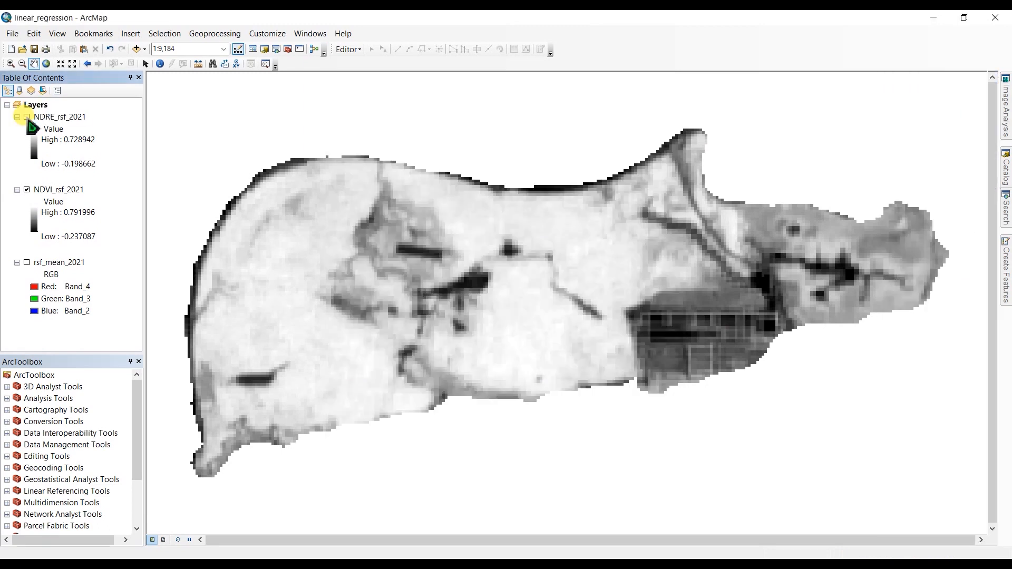
click(26, 117)
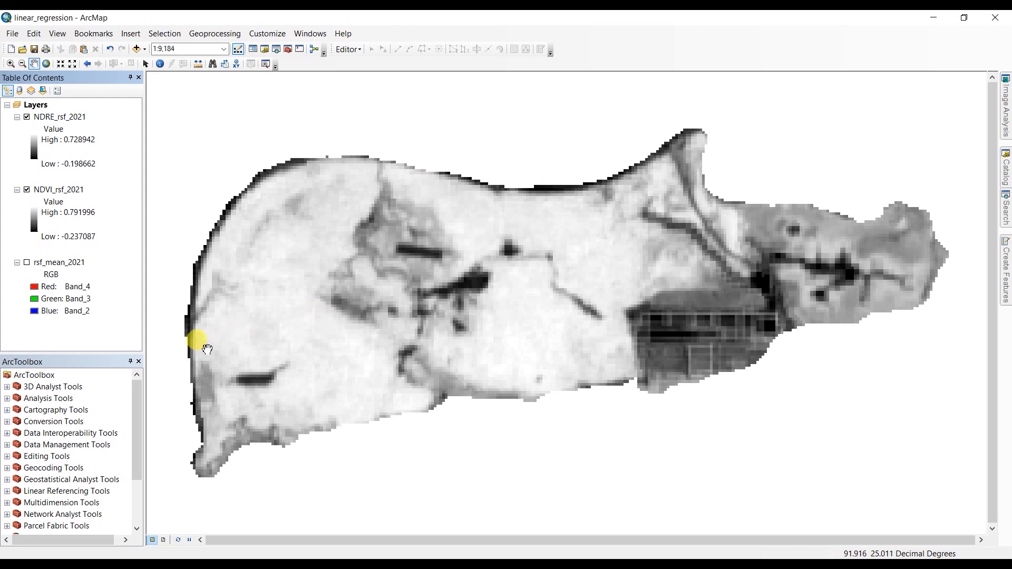
Convert the NDVI_rsf_2021 raster to point features named NDVI_DN with Raster to Point, using the Value field.
click(7, 421)
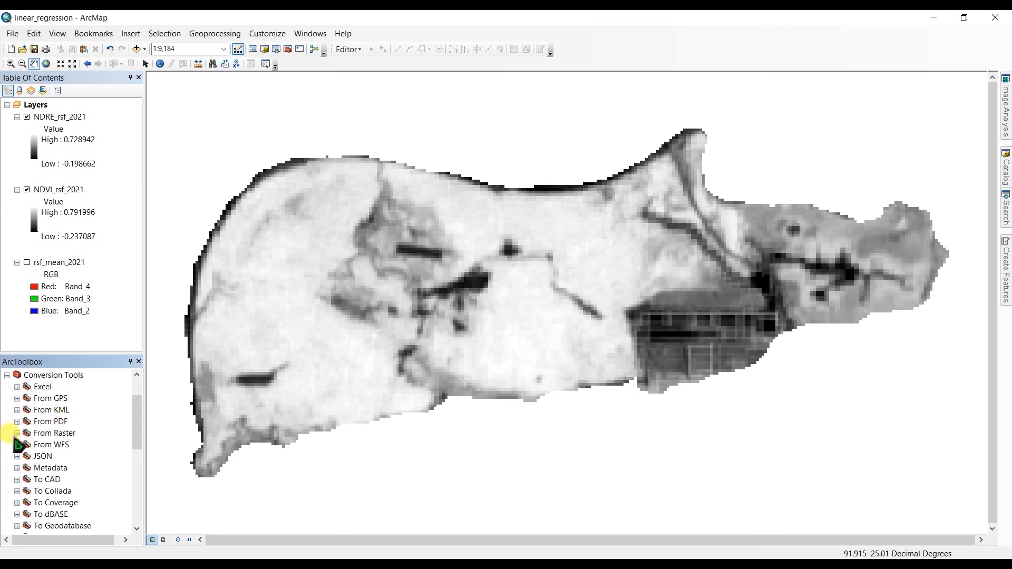
click(17, 433)
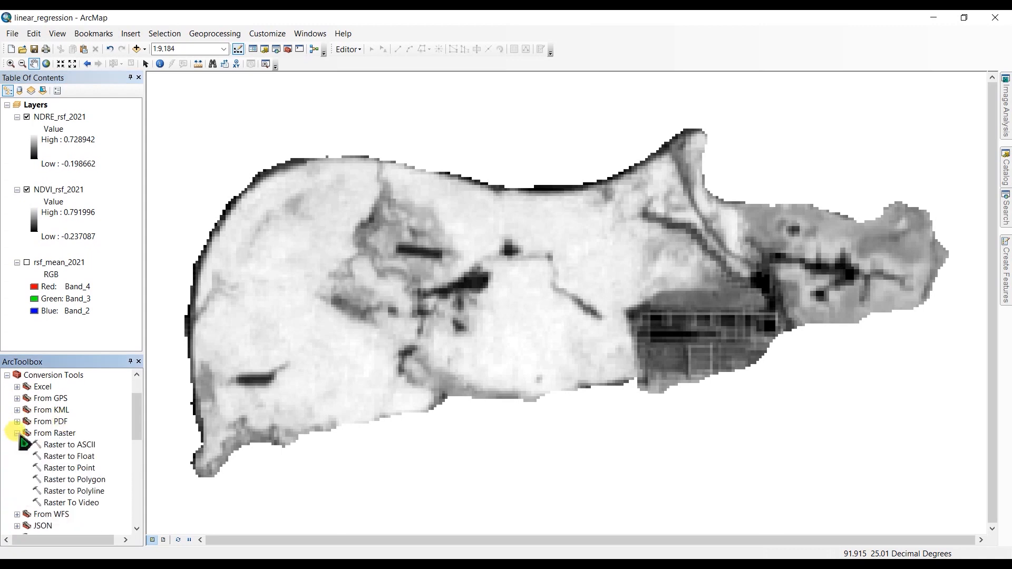
double_click(59, 469)
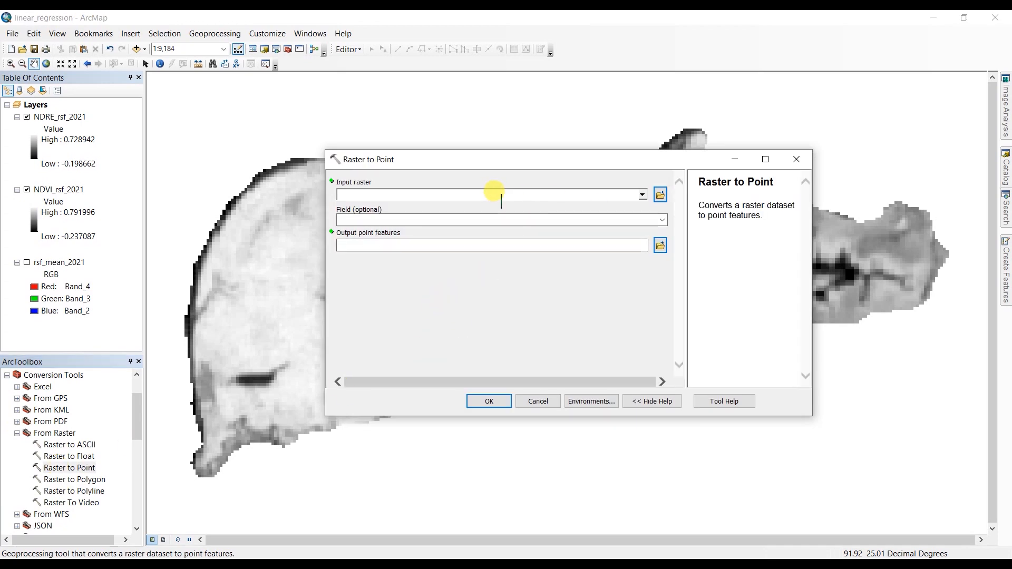
click(642, 195)
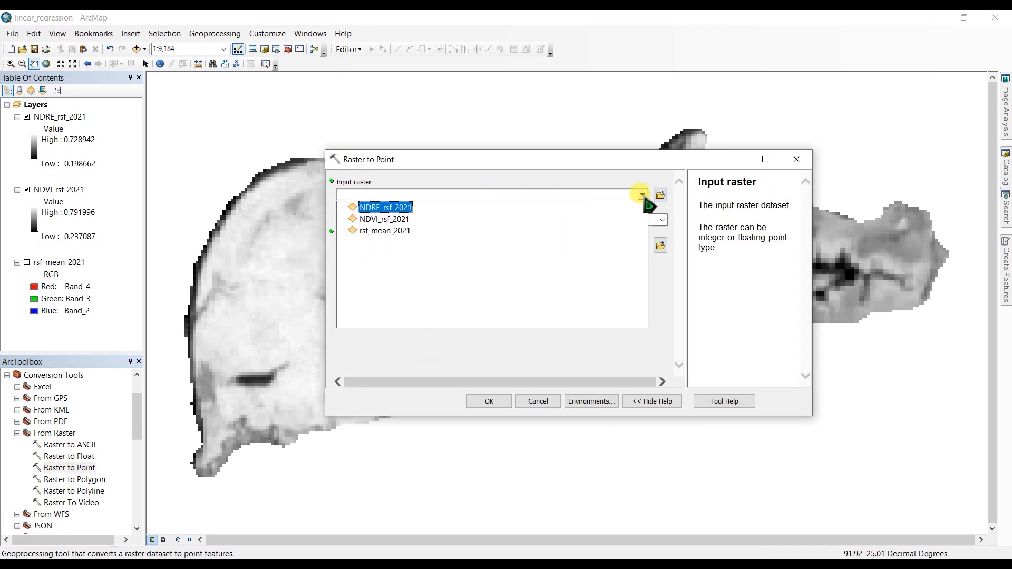
click(371, 221)
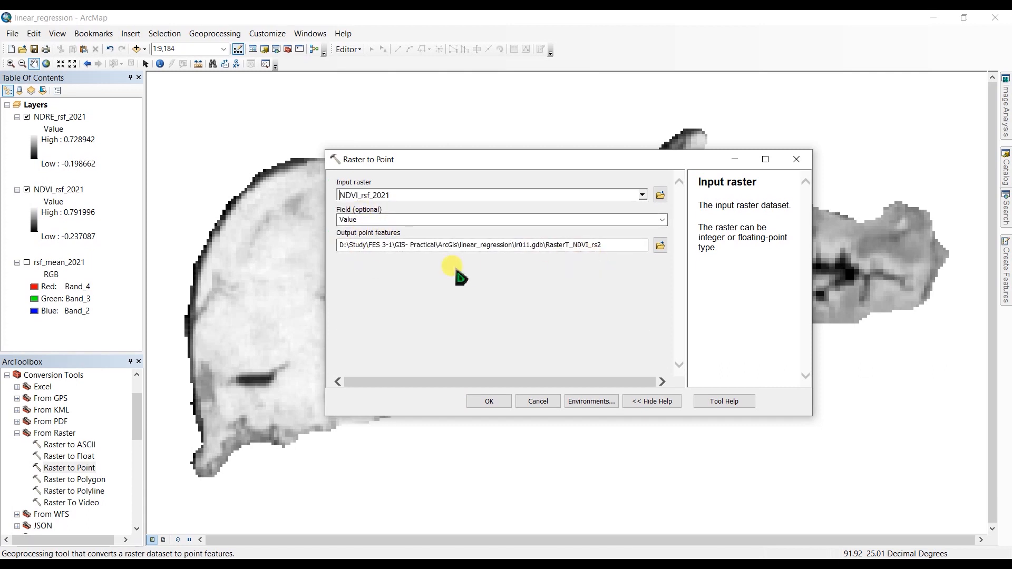
click(490, 401)
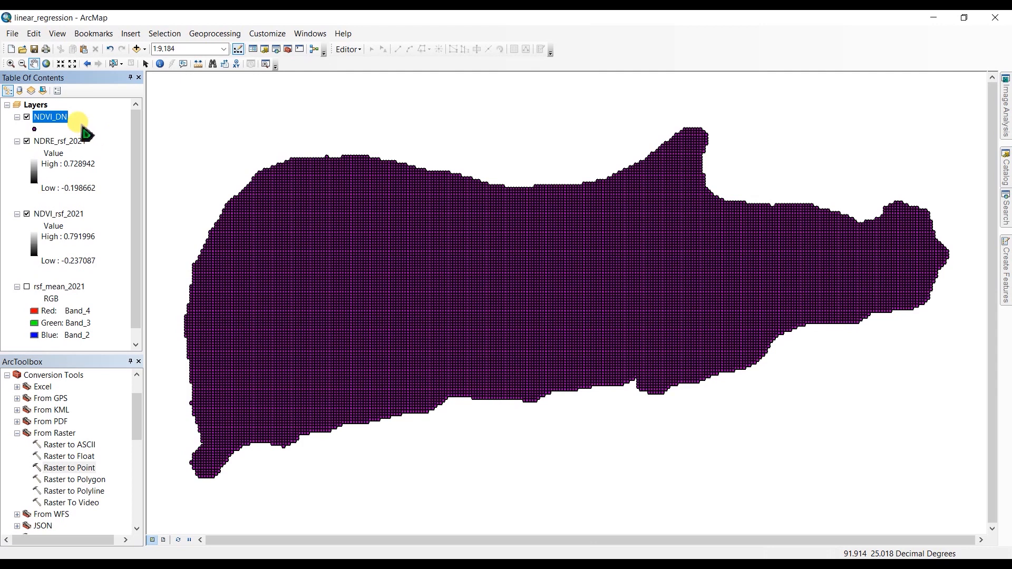
Examine the grid_code values and record count in the NDVI_DN attribute table, and close the table.
right_click(57, 117)
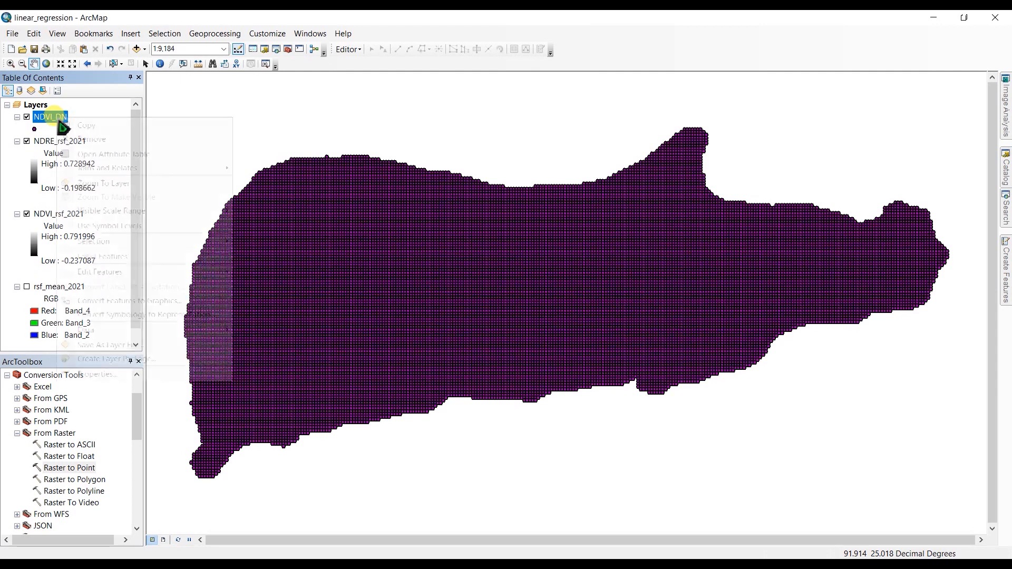
click(89, 154)
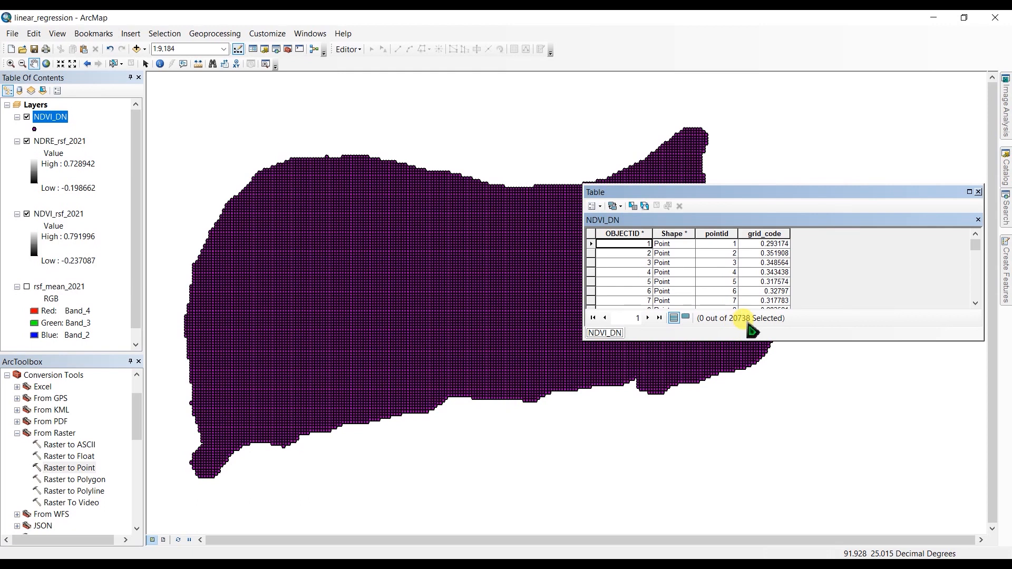
scroll(831, 277, down, 2)
scroll(831, 276, up, 2)
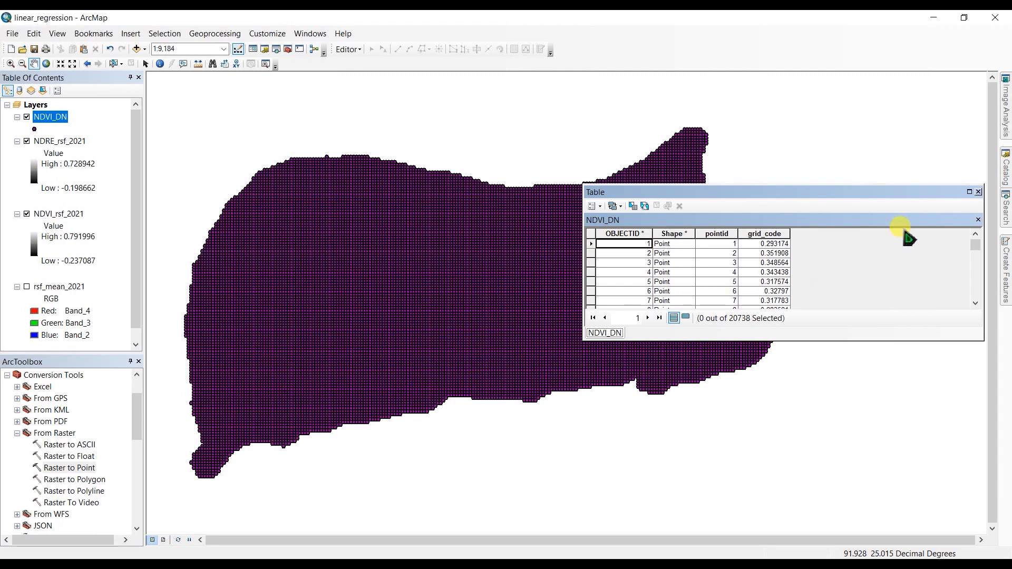
click(978, 191)
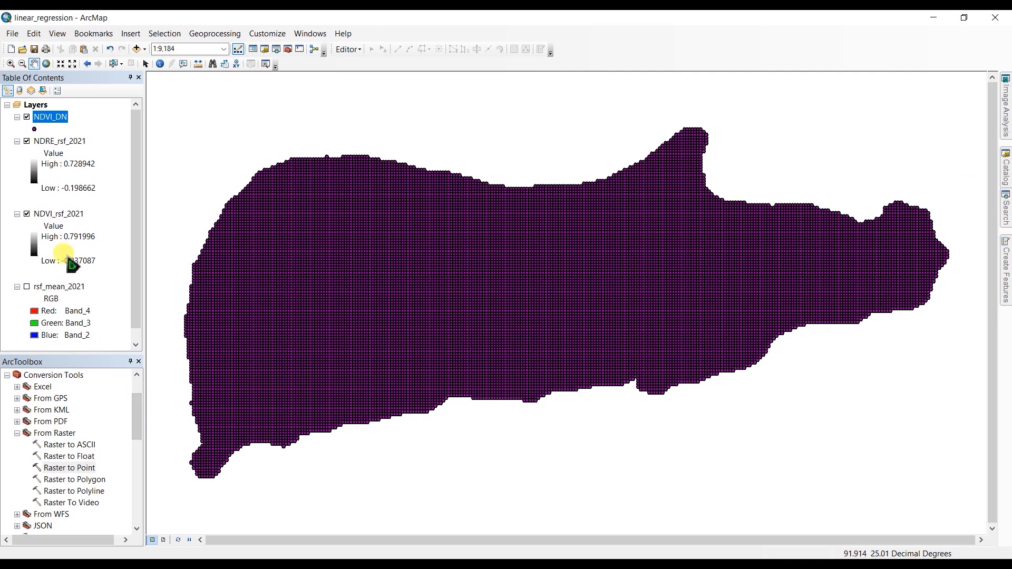
Convert the NDRE_rsf_2021 raster to point features named NDRE_DN with Raster to Point, using the Value field.
double_click(62, 469)
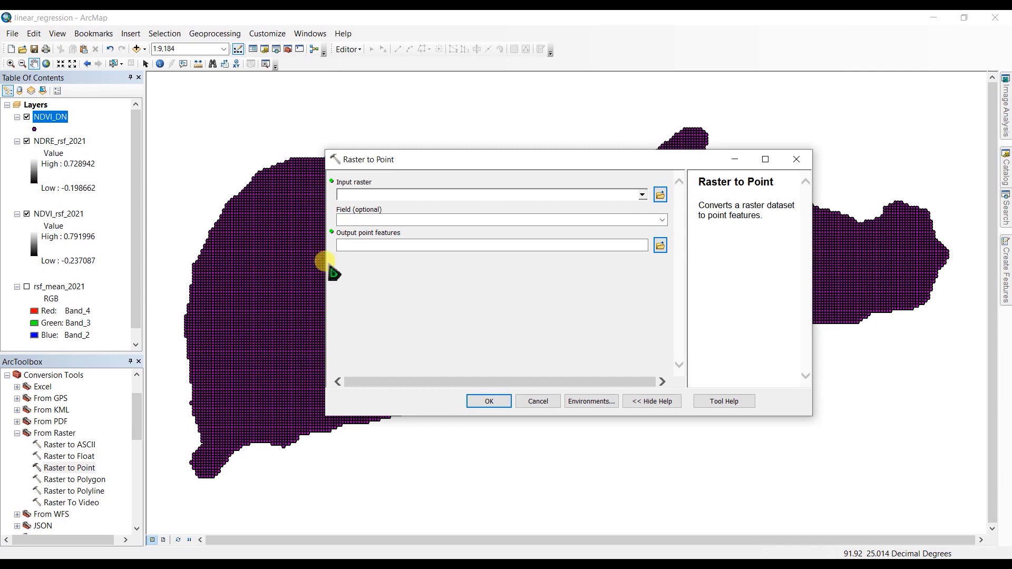
click(642, 195)
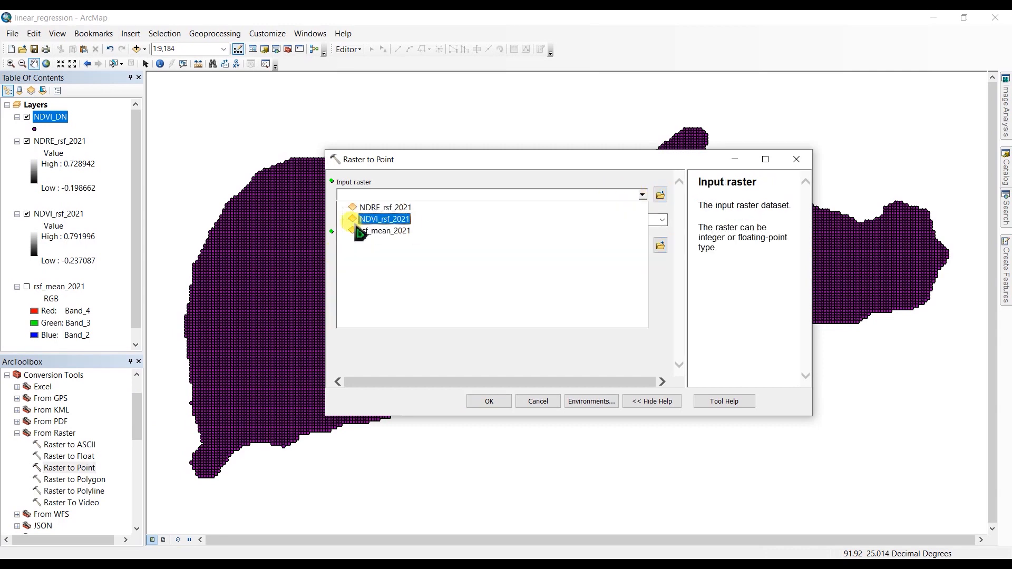
click(372, 208)
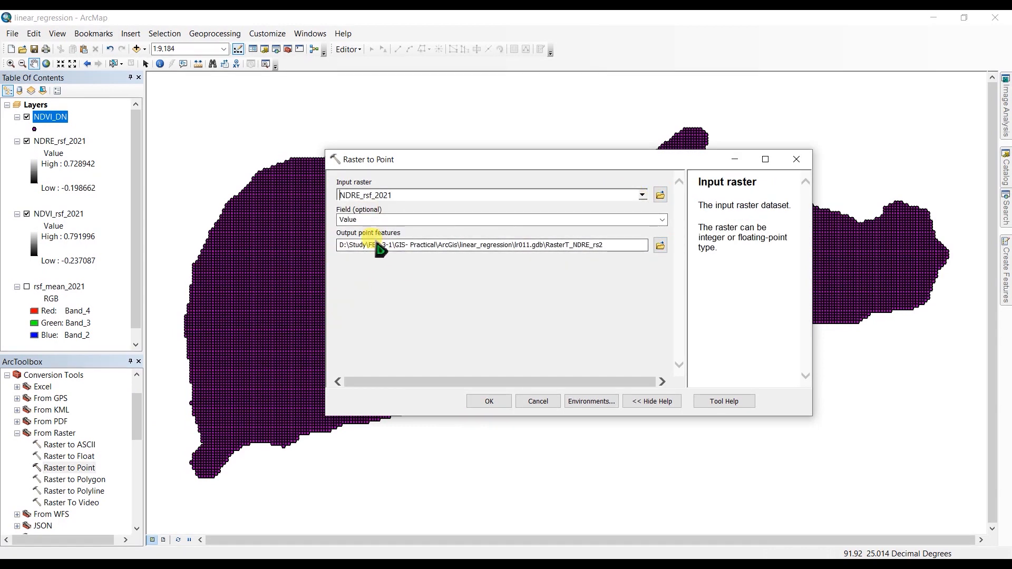
click(489, 401)
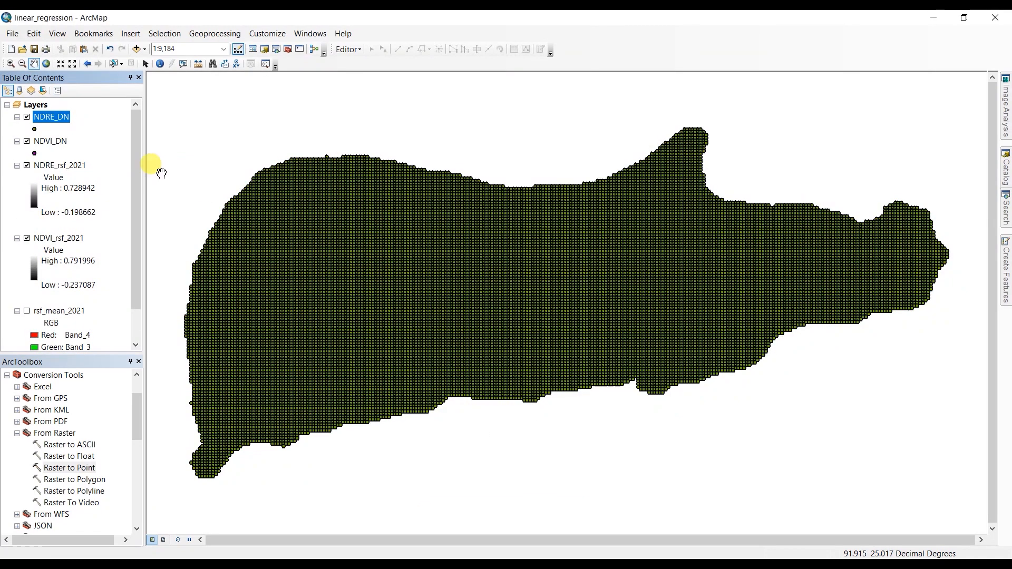
Locate the first NDRE_DN record's point on the map through the attribute table, clear the selection and close the table.
click(27, 118)
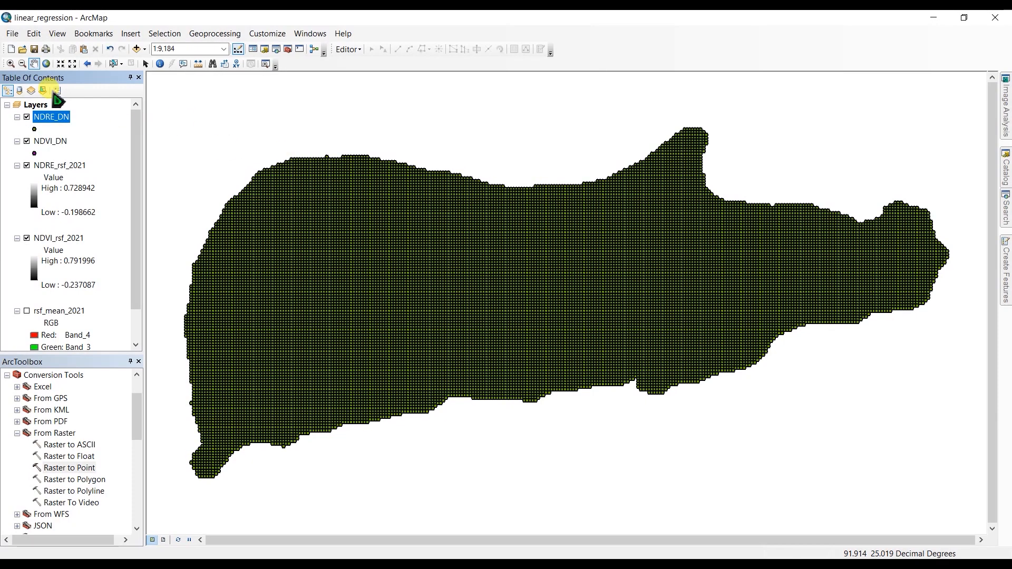
right_click(49, 117)
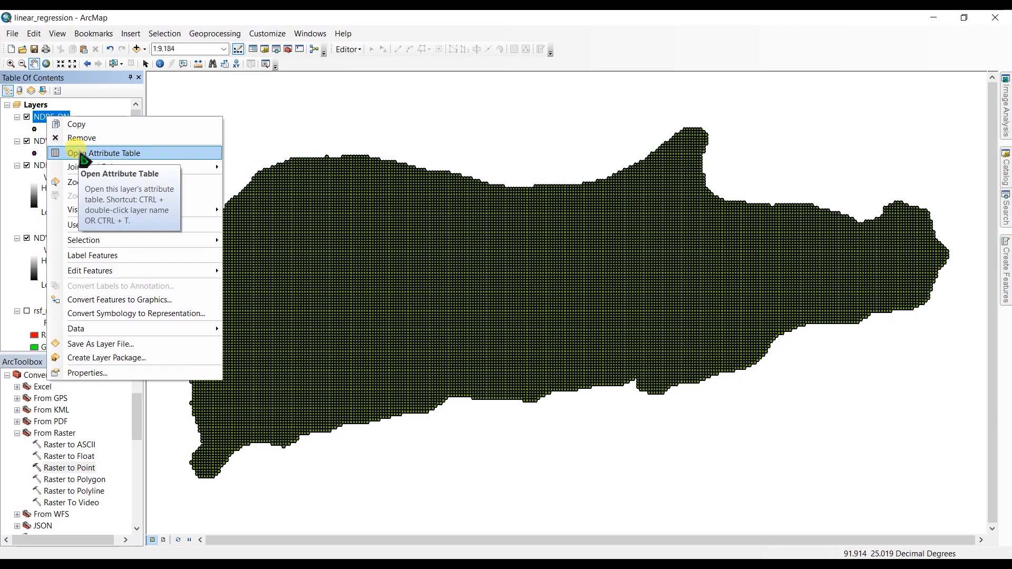
click(83, 153)
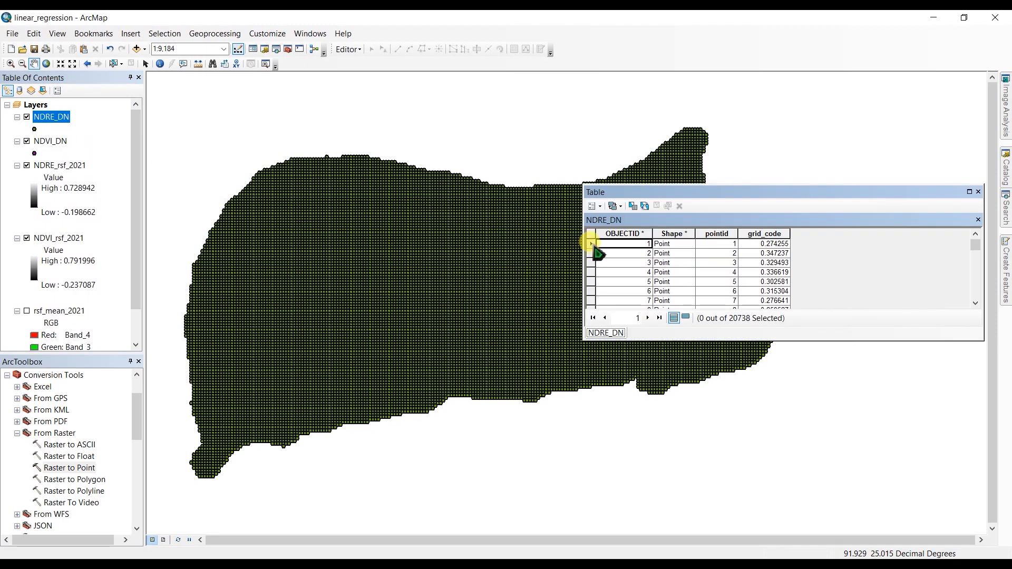
click(591, 244)
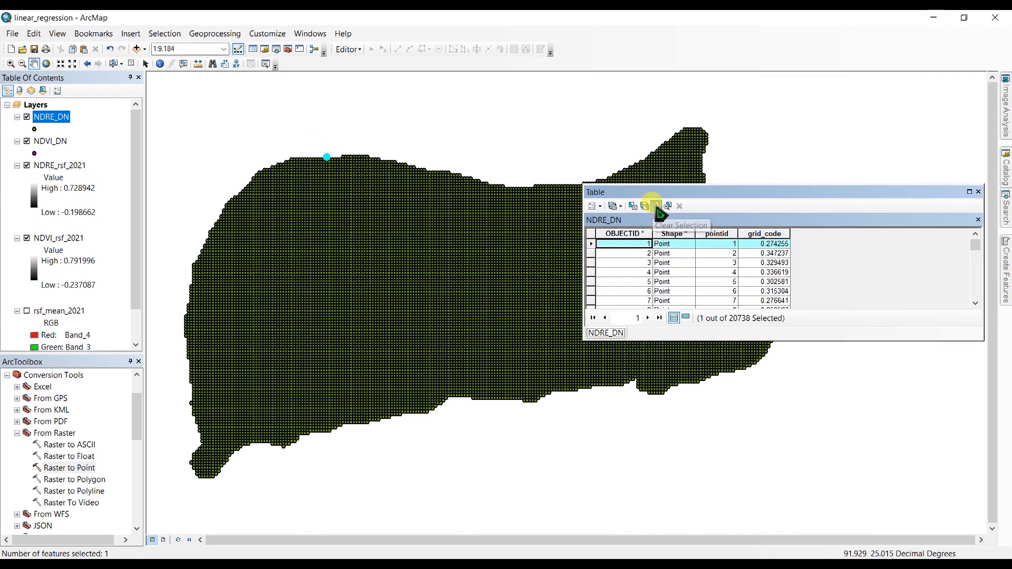
click(656, 206)
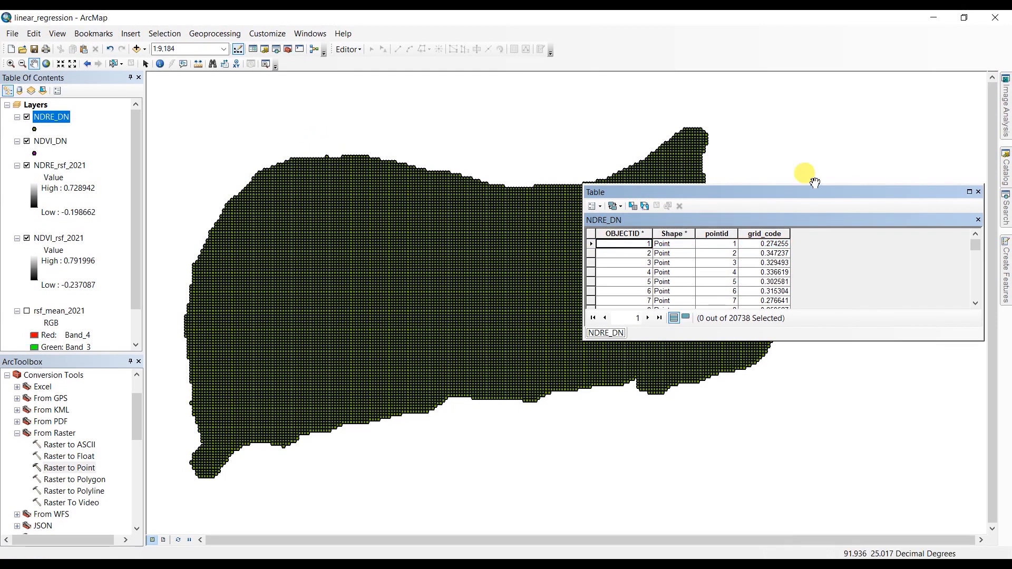
click(978, 192)
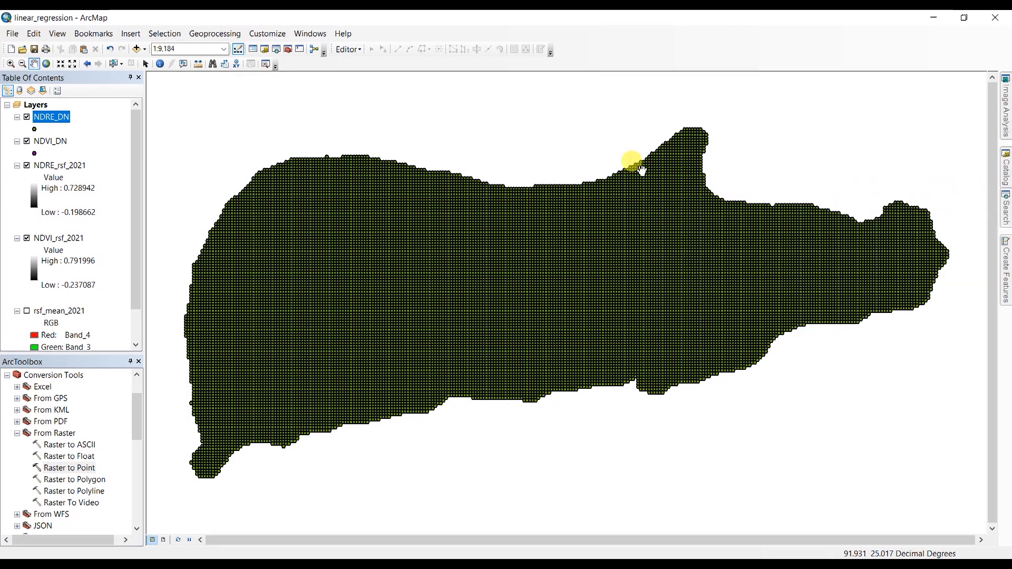
Locate the first NDVI_DN record's point with NDRE_DN hidden, close the table, redisplay NDRE_DN and clear the selection.
click(26, 117)
click(45, 141)
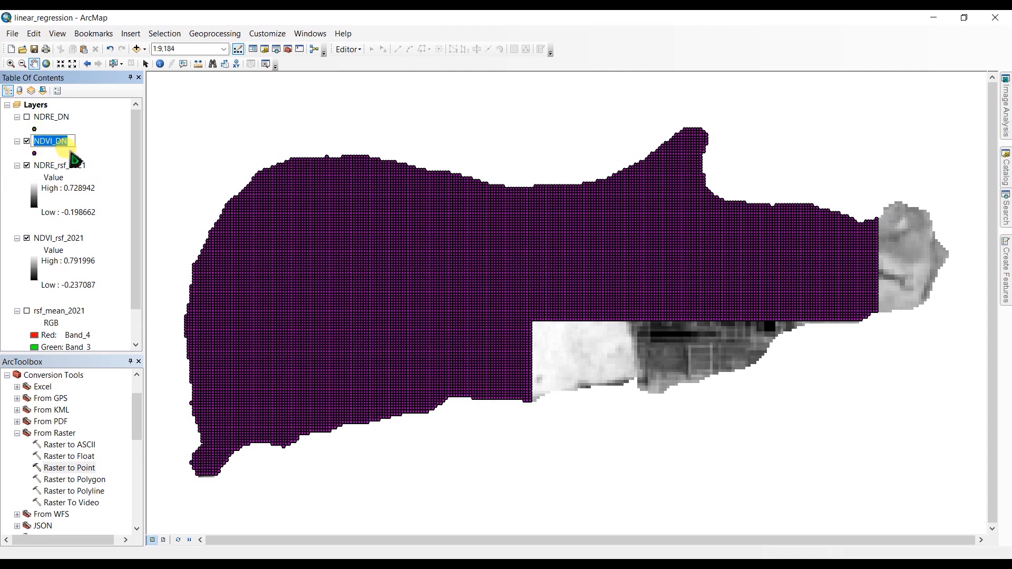
click(80, 141)
right_click(55, 149)
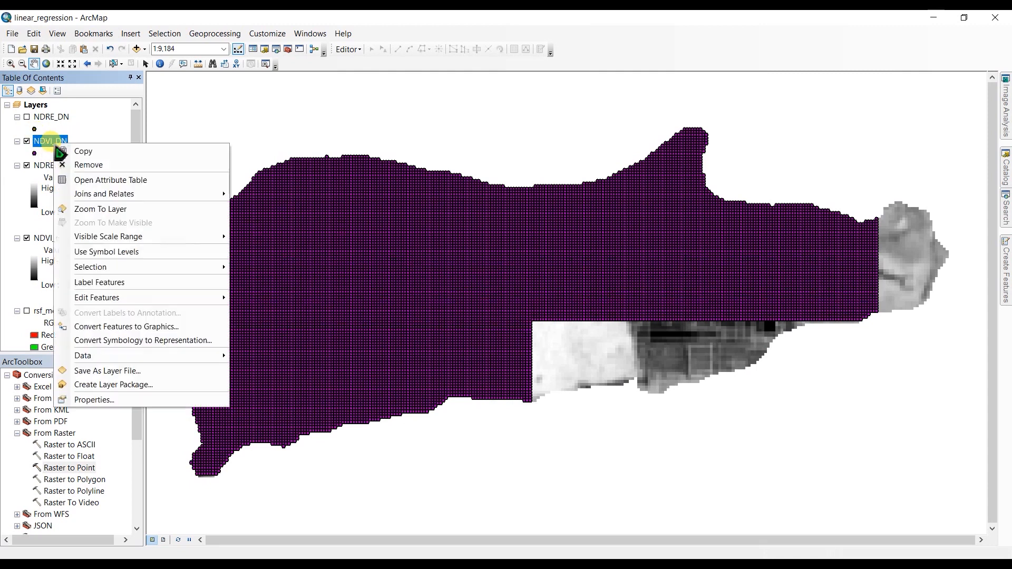
click(88, 180)
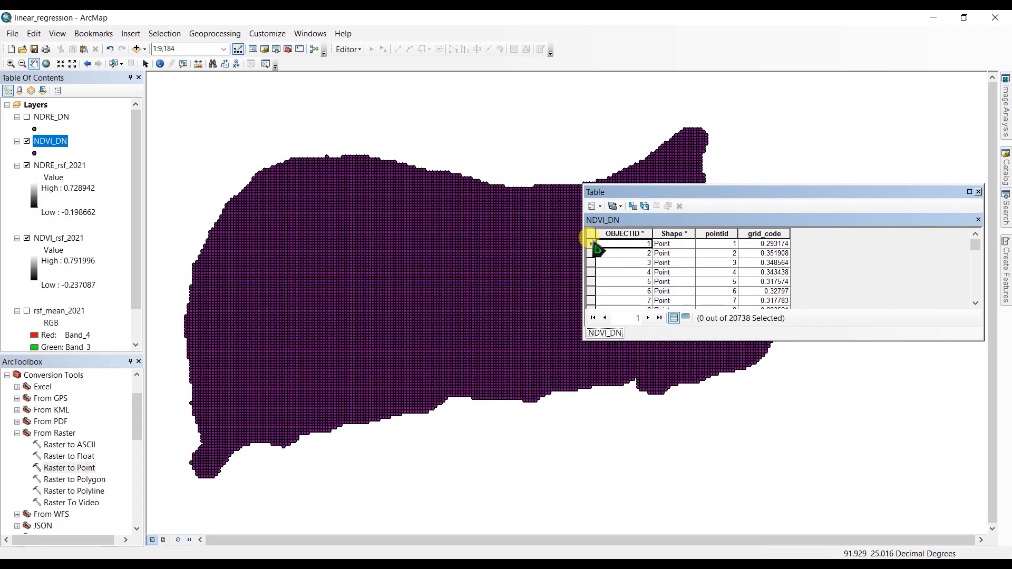
click(592, 245)
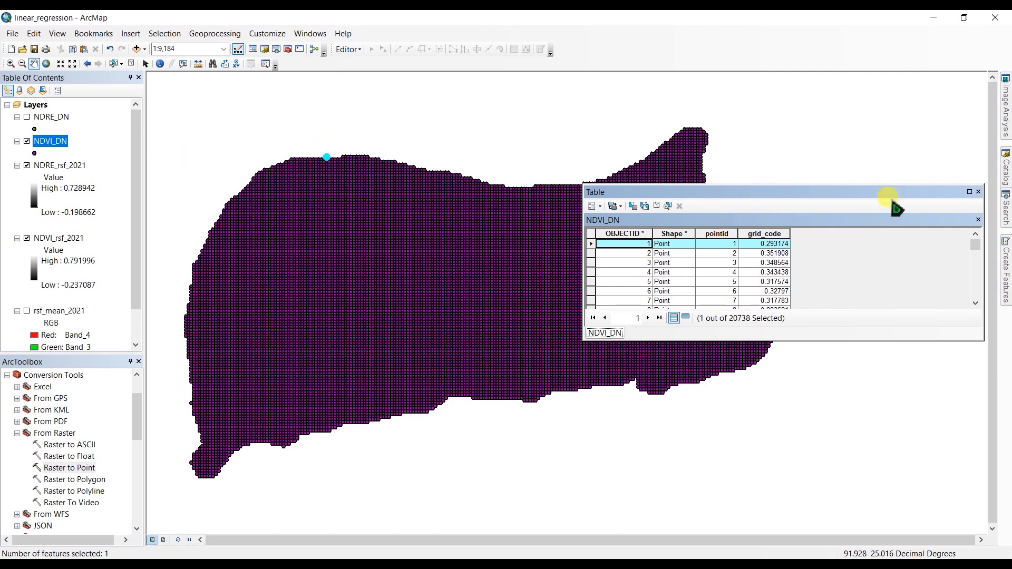
click(978, 192)
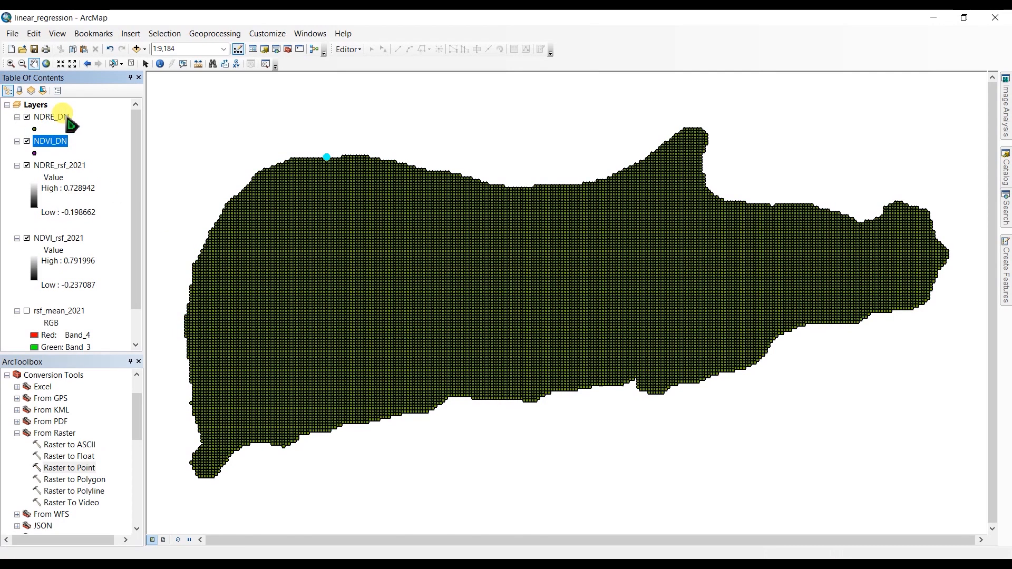
click(131, 64)
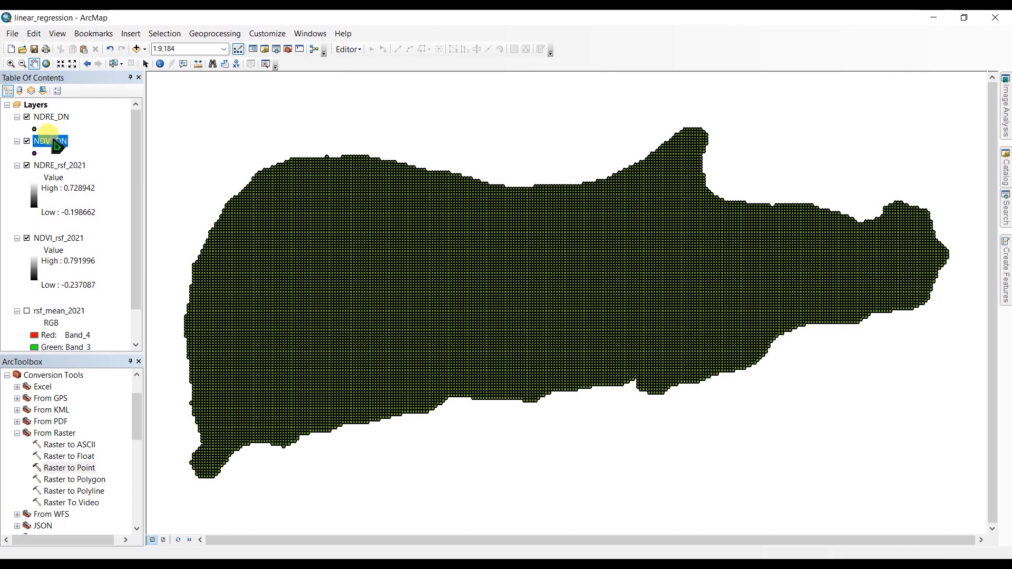
Select all records in the NDRE_DN attribute table by switching the selection, and copy the selected records.
right_click(49, 118)
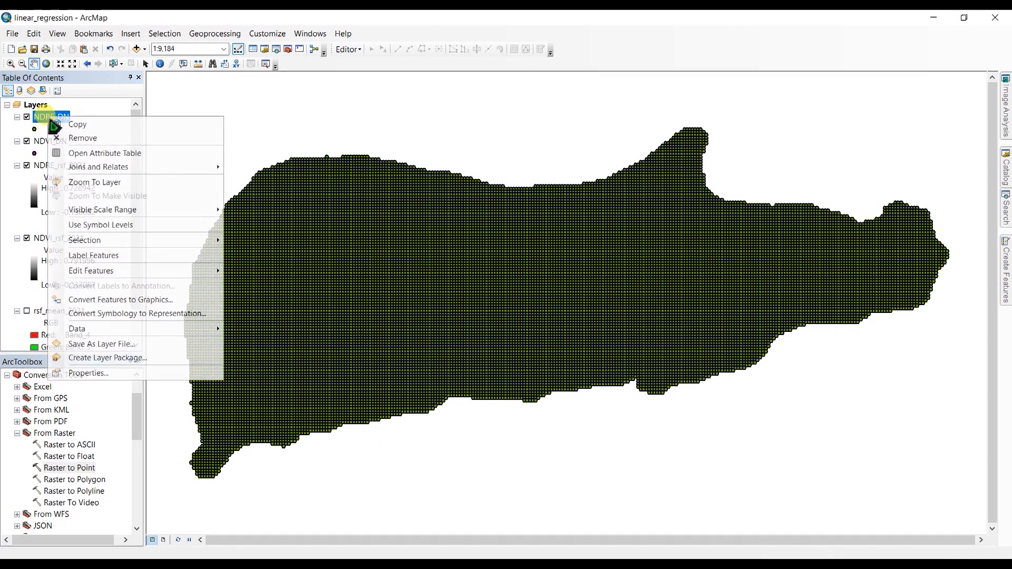
click(87, 156)
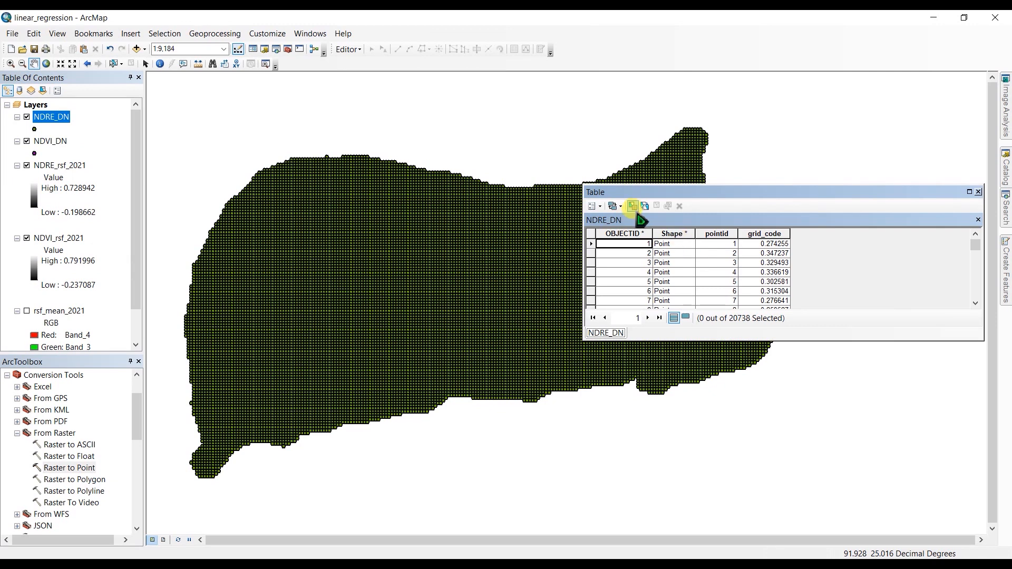
click(644, 210)
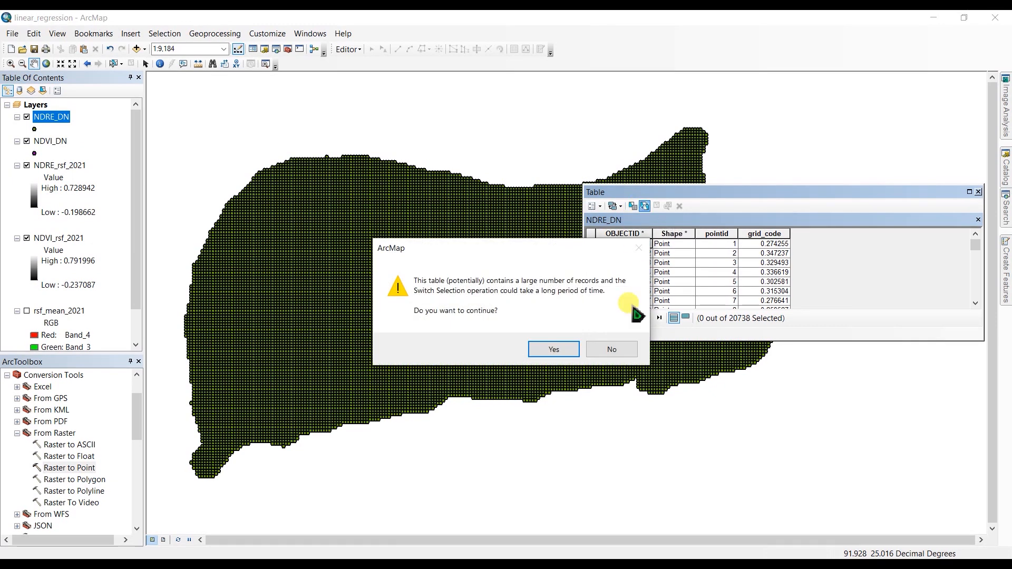
click(554, 349)
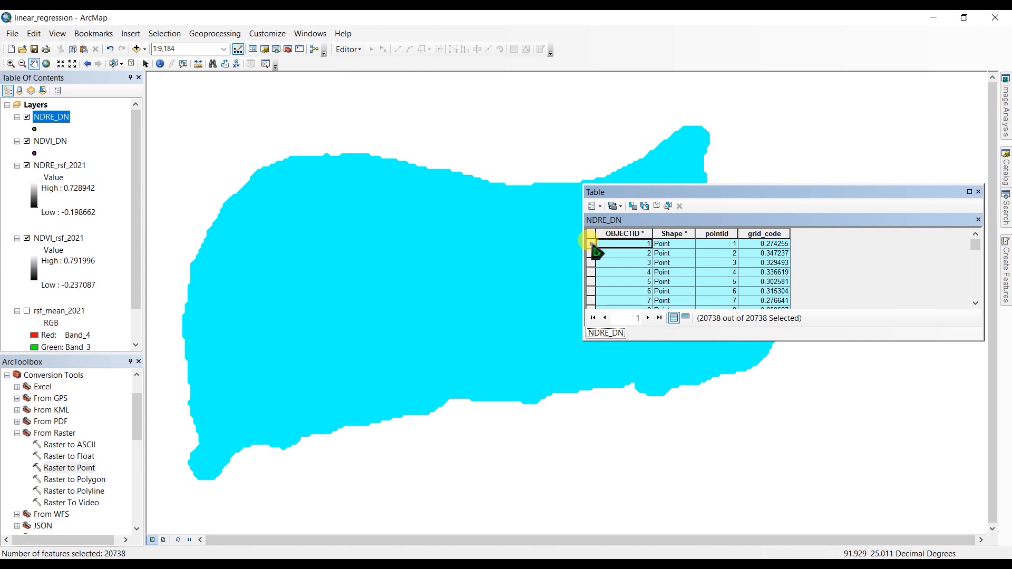
right_click(591, 244)
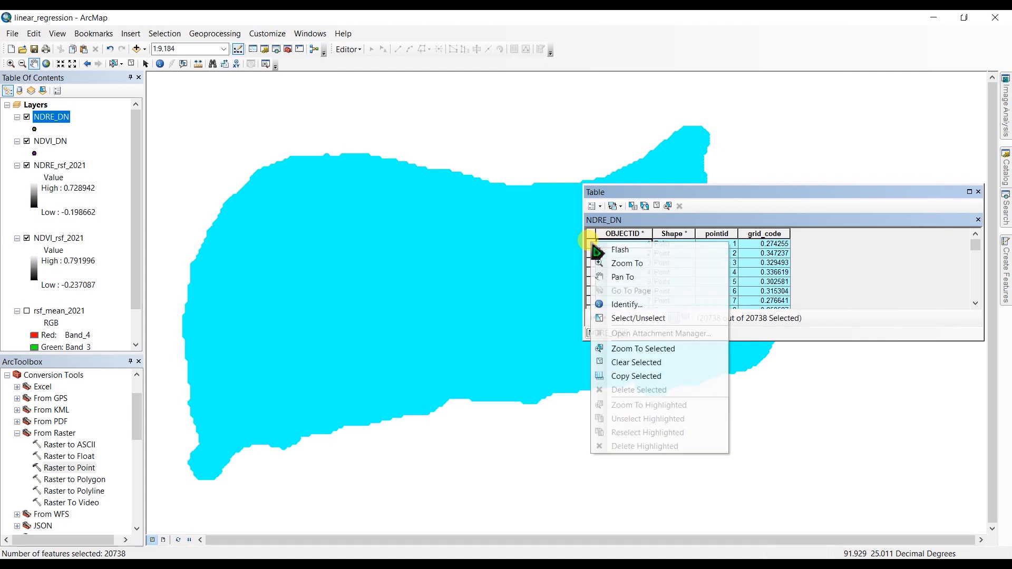
click(632, 377)
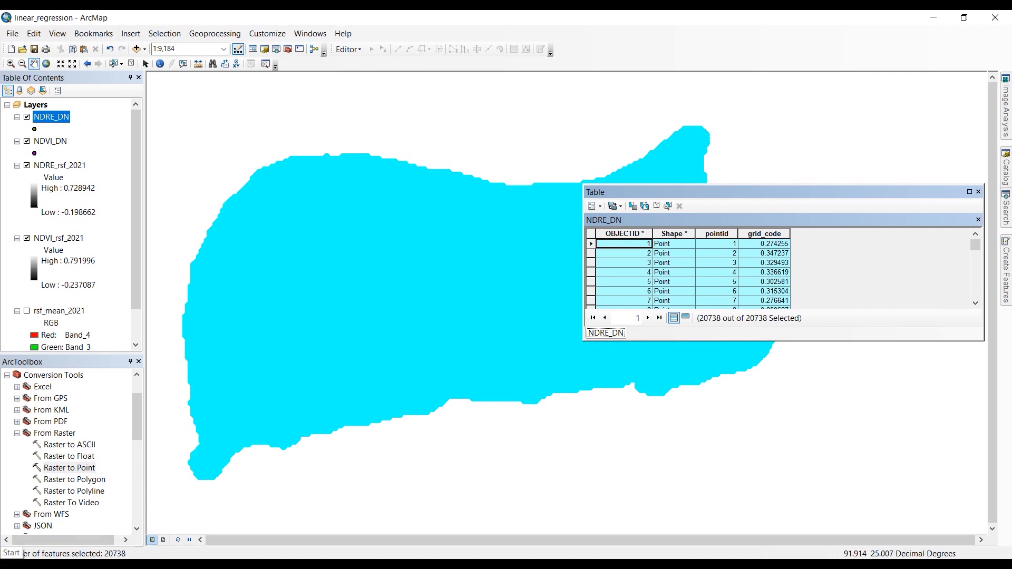
Create a blank workbook in Excel and paste the copied NDRE_DN records starting at cell A2.
click(11, 560)
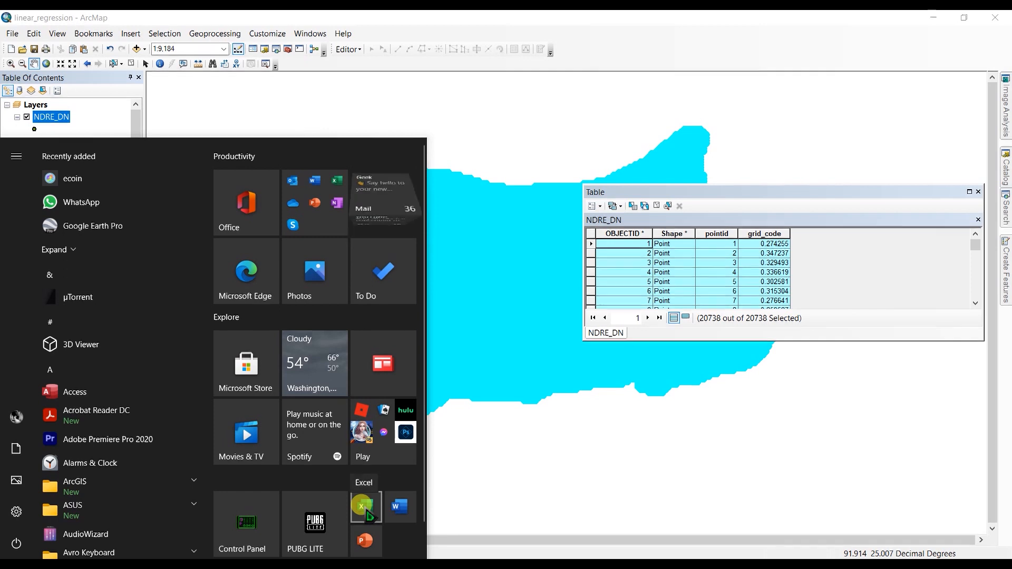
right_click(367, 511)
key(Escape)
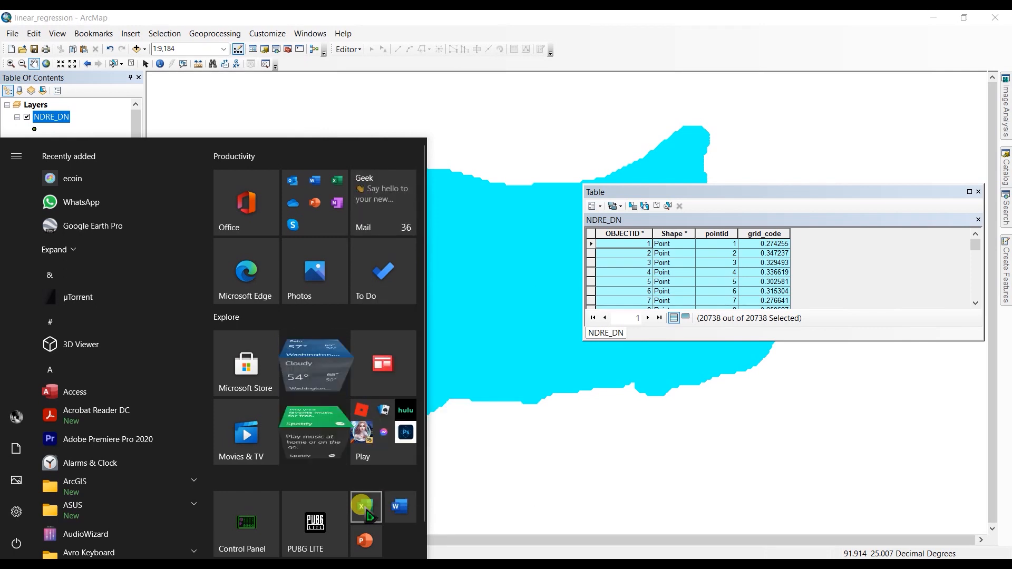
click(367, 511)
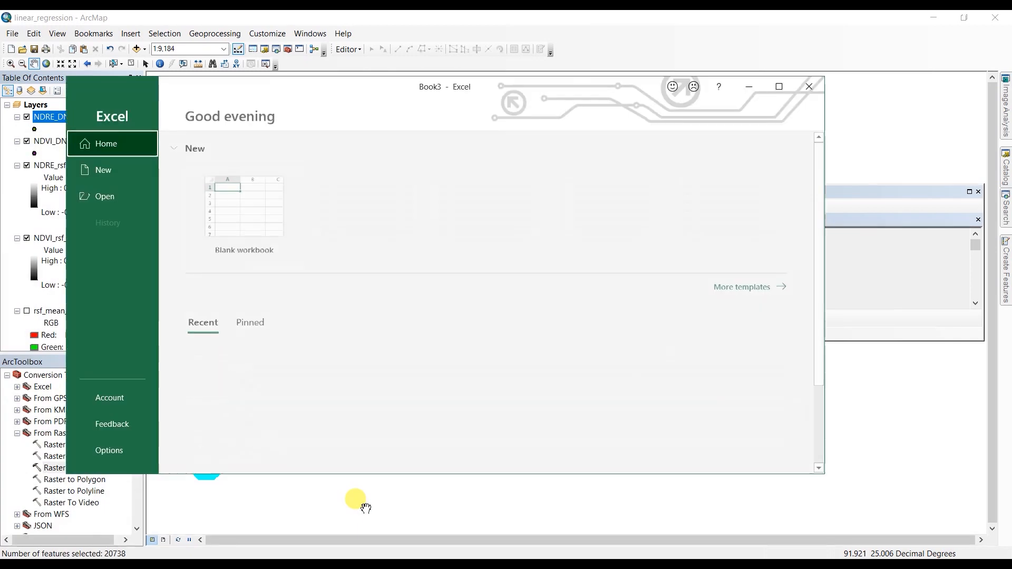
click(234, 213)
key(Down)
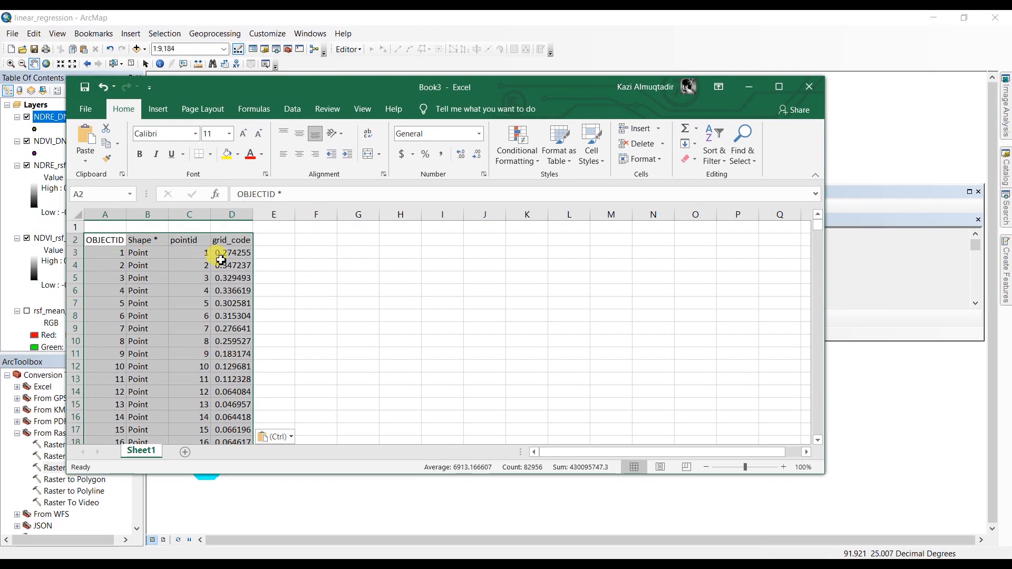
scroll(235, 298, down, 5)
scroll(234, 309, up, 5)
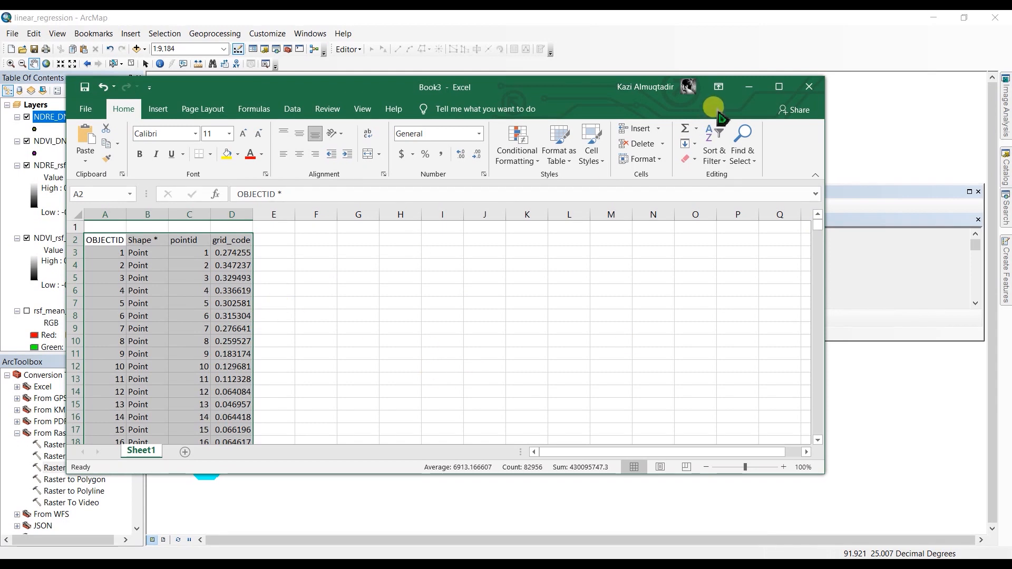
Minimize the workbook to return to ArcMap, close the NDRE_DN table and clear the selected features.
click(751, 89)
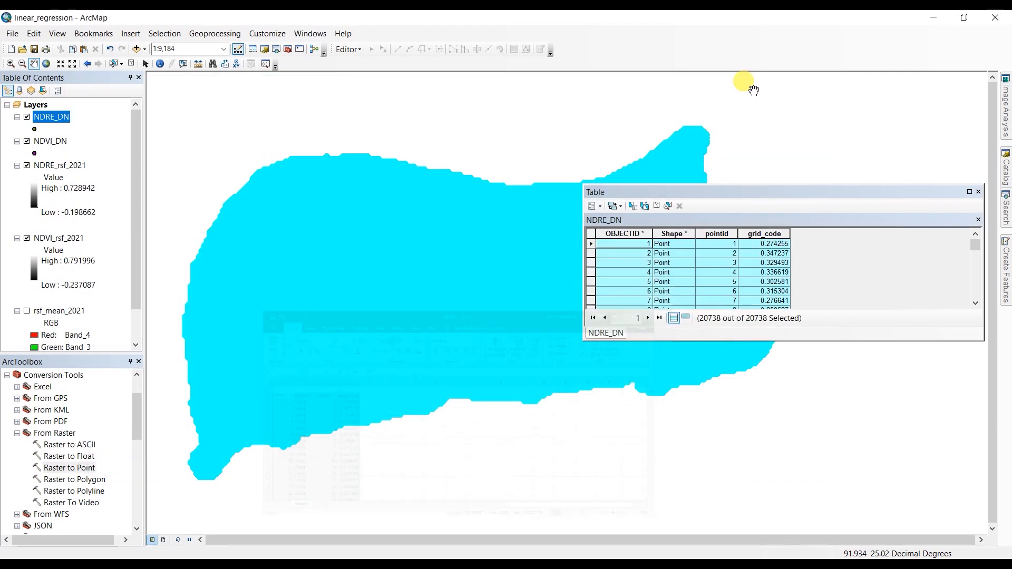
click(978, 192)
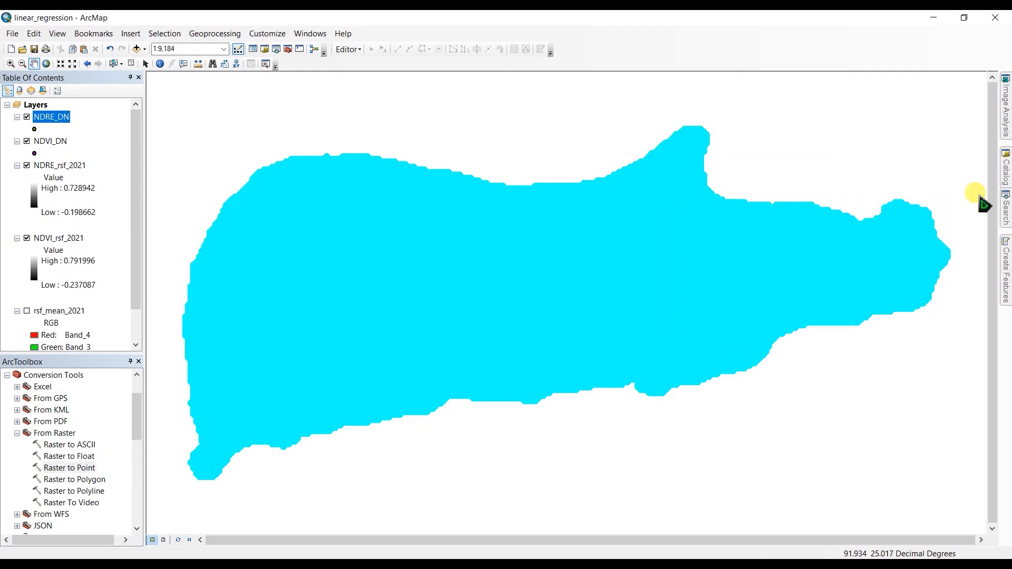
click(131, 64)
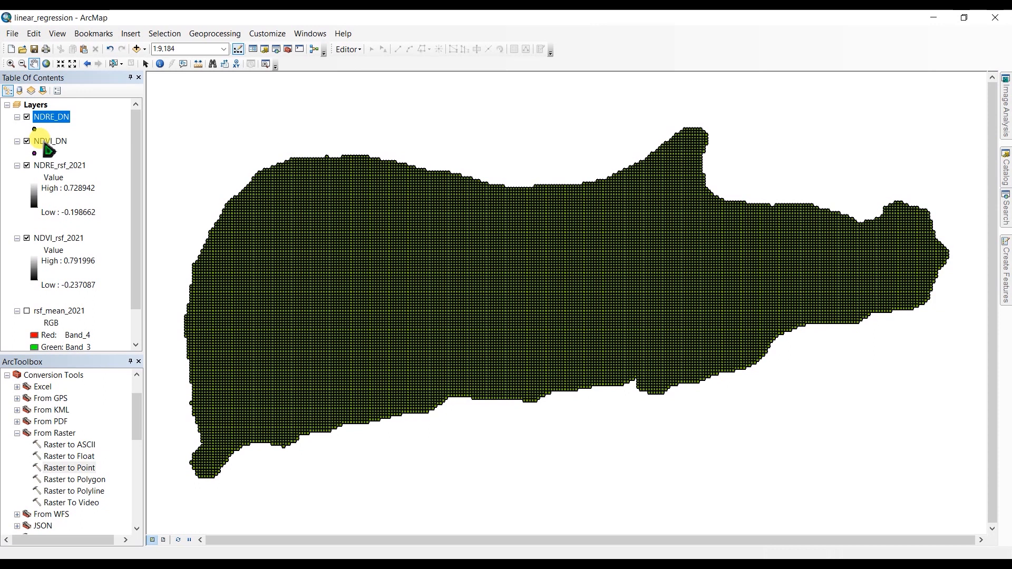
Select all records in the NDVI_DN attribute table by switching the selection, and copy the selected records.
right_click(46, 143)
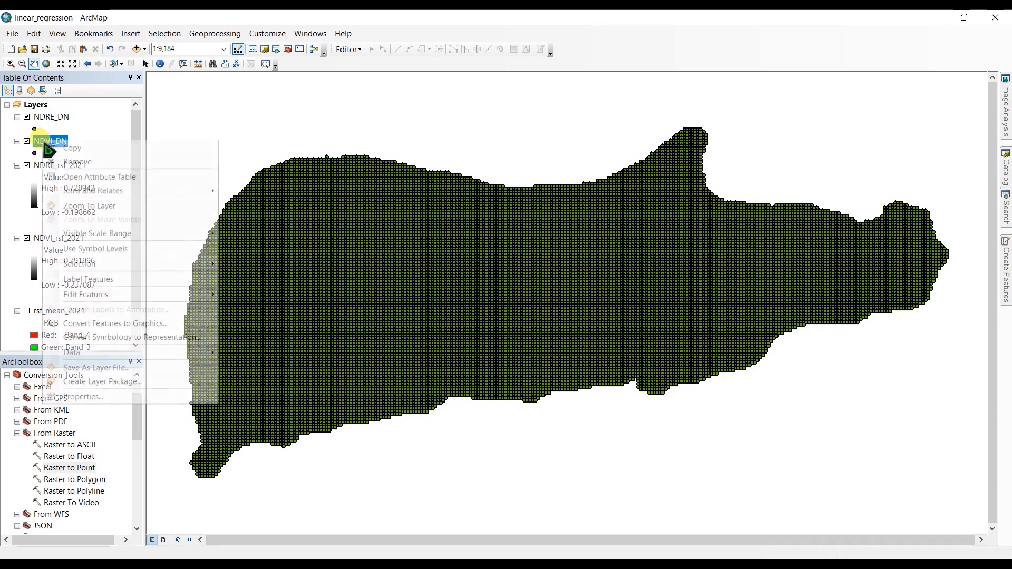
click(84, 178)
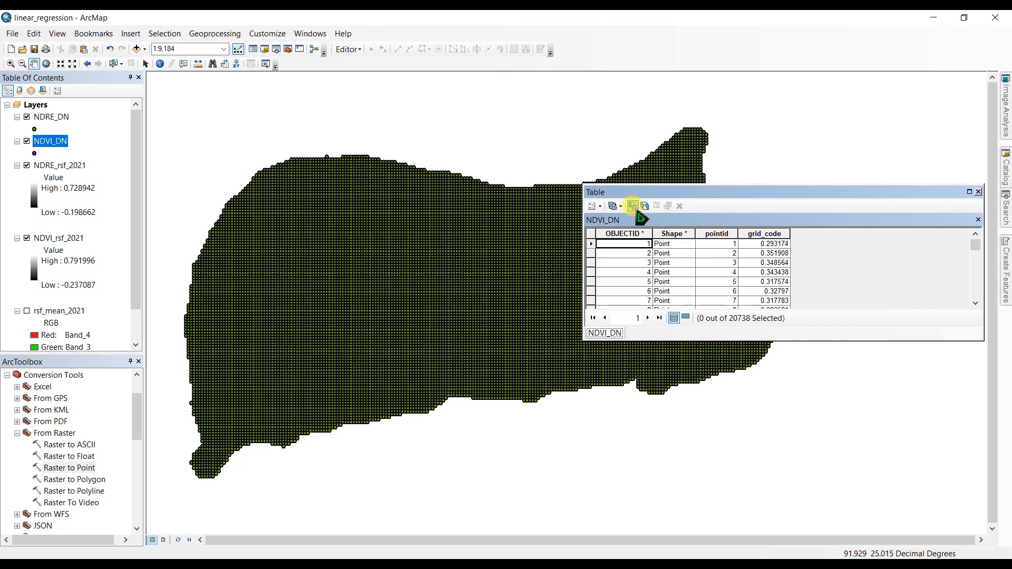
click(645, 207)
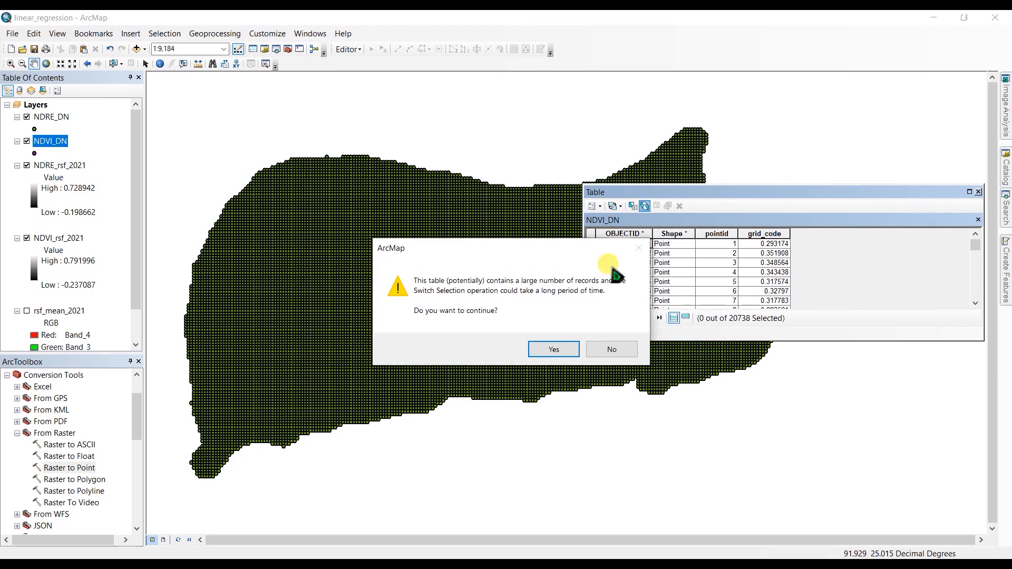
click(558, 350)
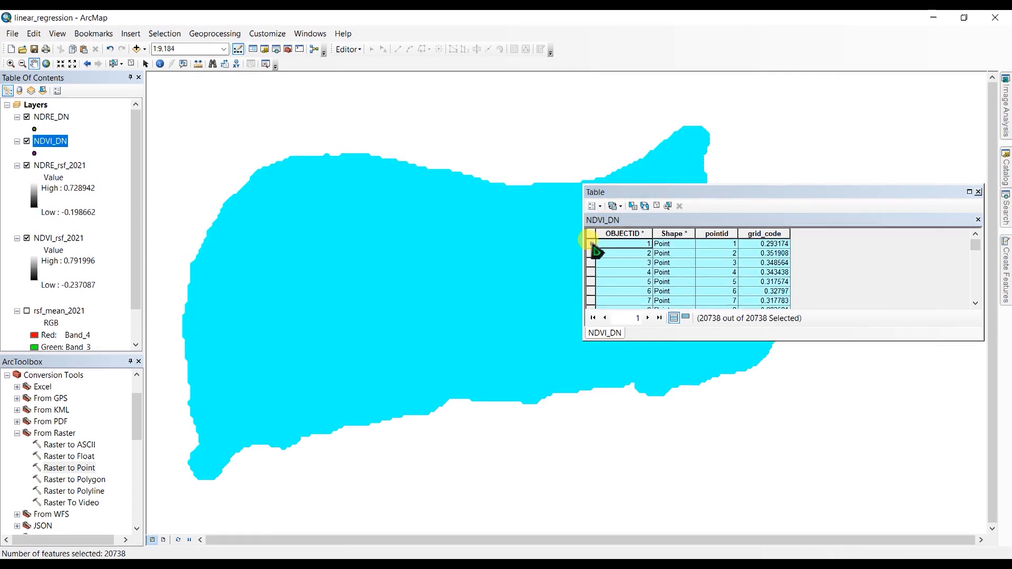
right_click(592, 246)
click(630, 379)
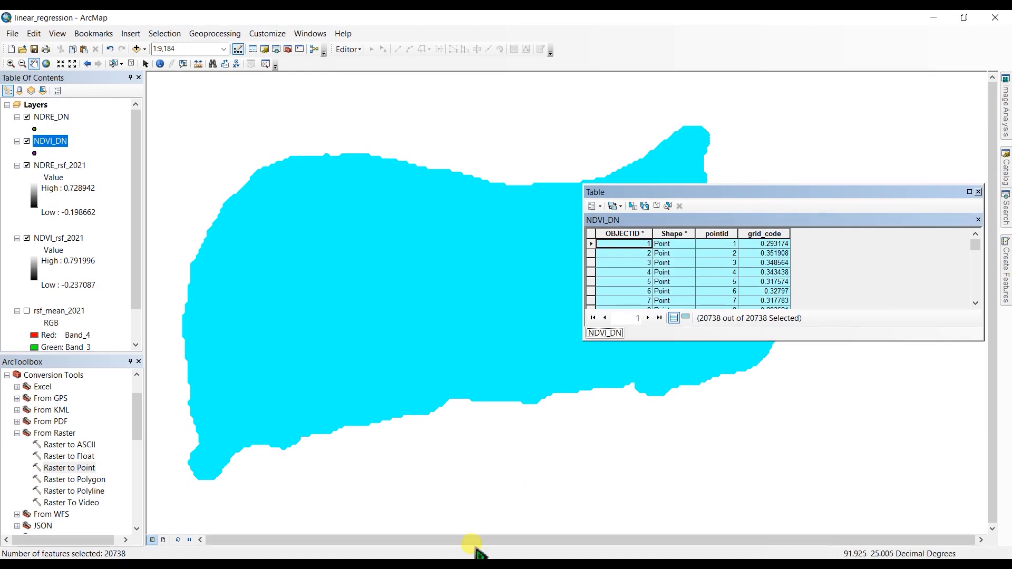
Switch to the Book3 workbook in Excel and add a second sheet.
mouse_move(542, 537)
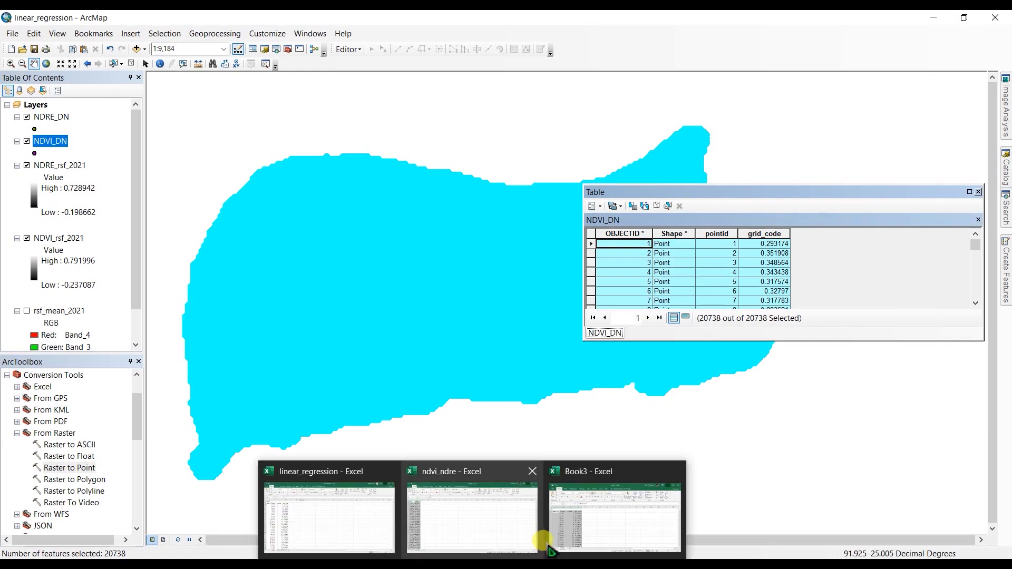
click(572, 474)
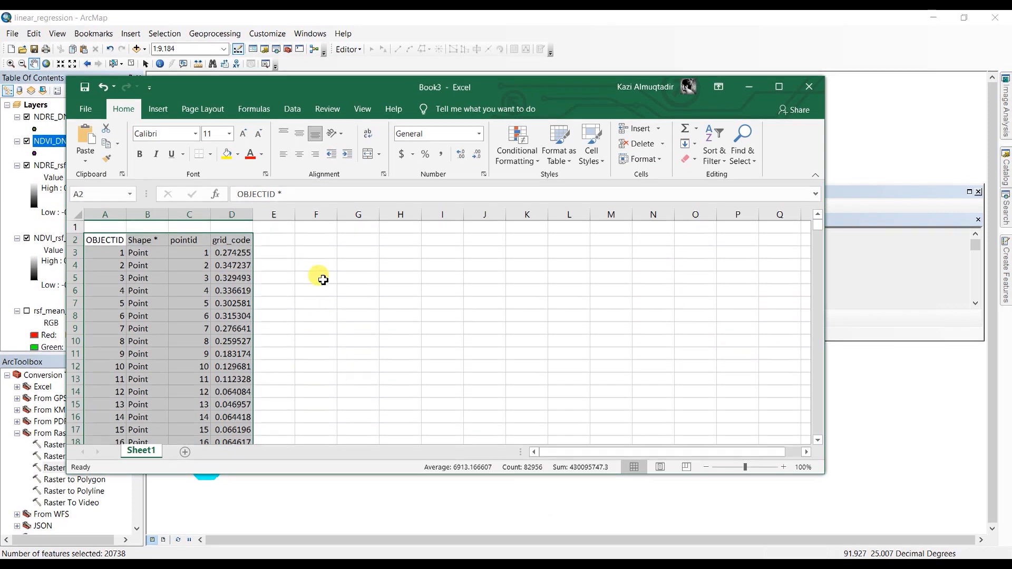
click(185, 452)
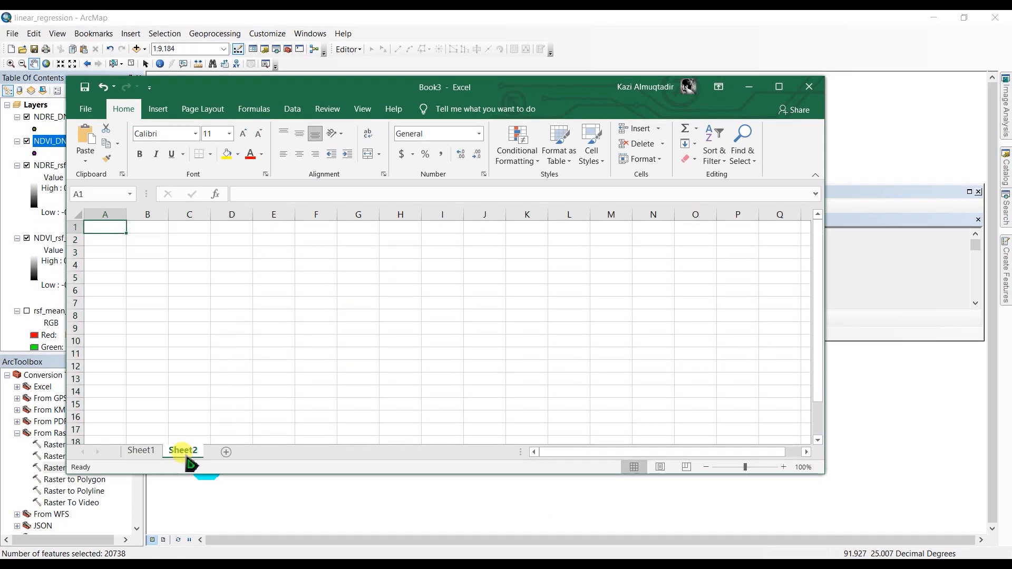
Rename Sheet1 as NDVI and Sheet2 as NDRE, and select cell A2 on the NDRE sheet.
click(141, 450)
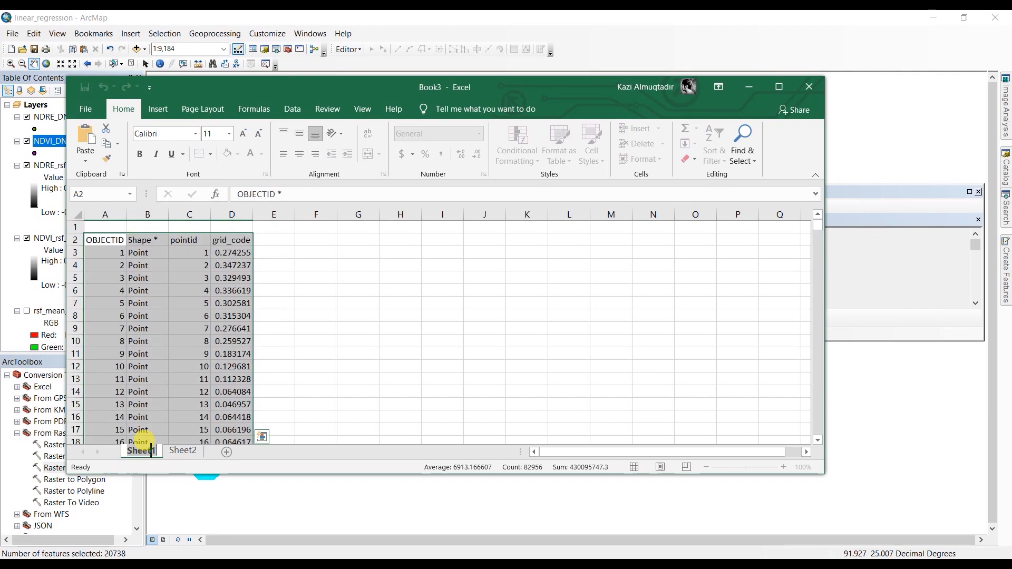
text(NDVI)
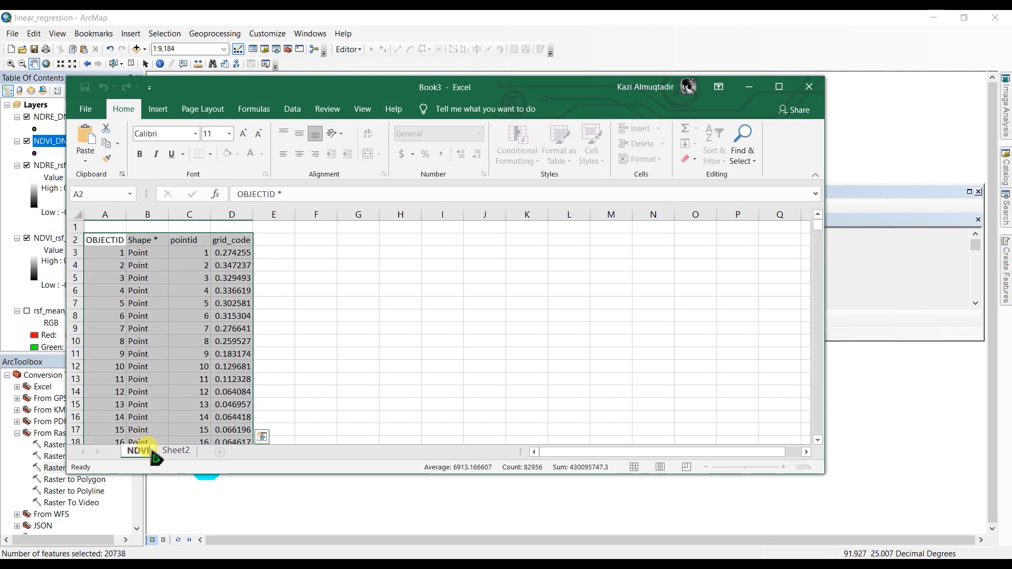
double_click(175, 451)
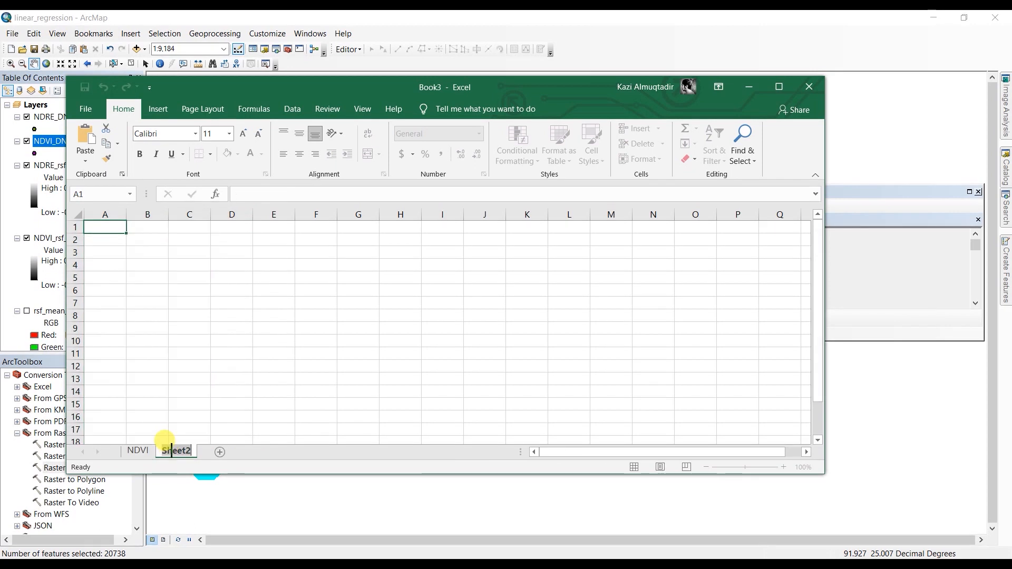
text(NDRE)
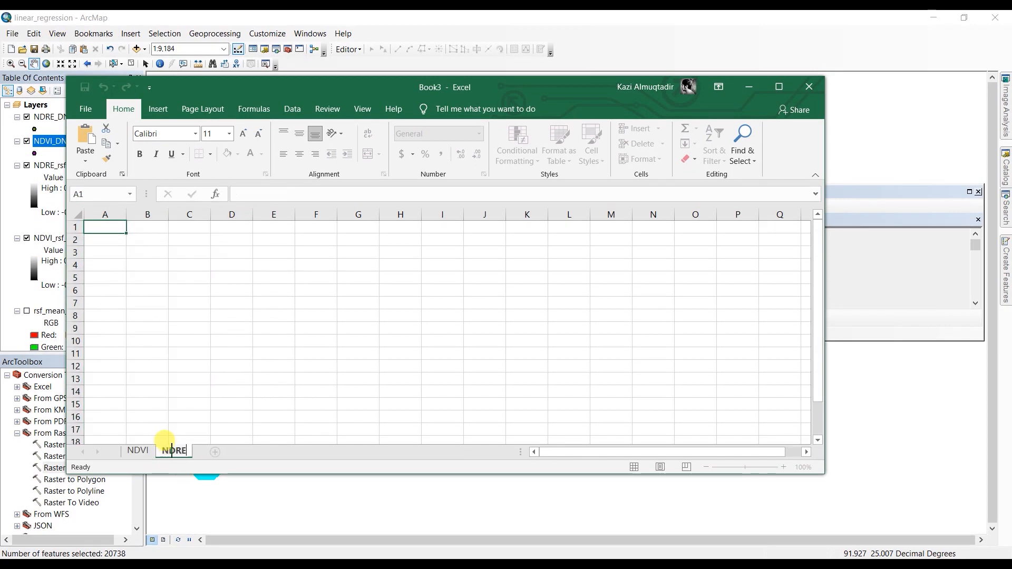
click(120, 241)
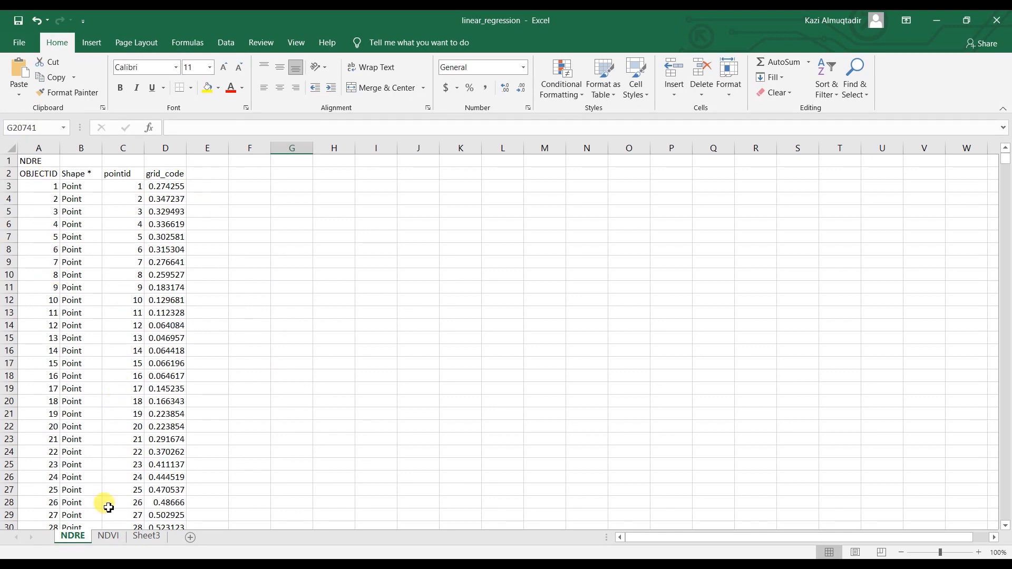
Copy the whole grid_code column D from the NDRE sheet of the linear_regression workbook.
click(109, 537)
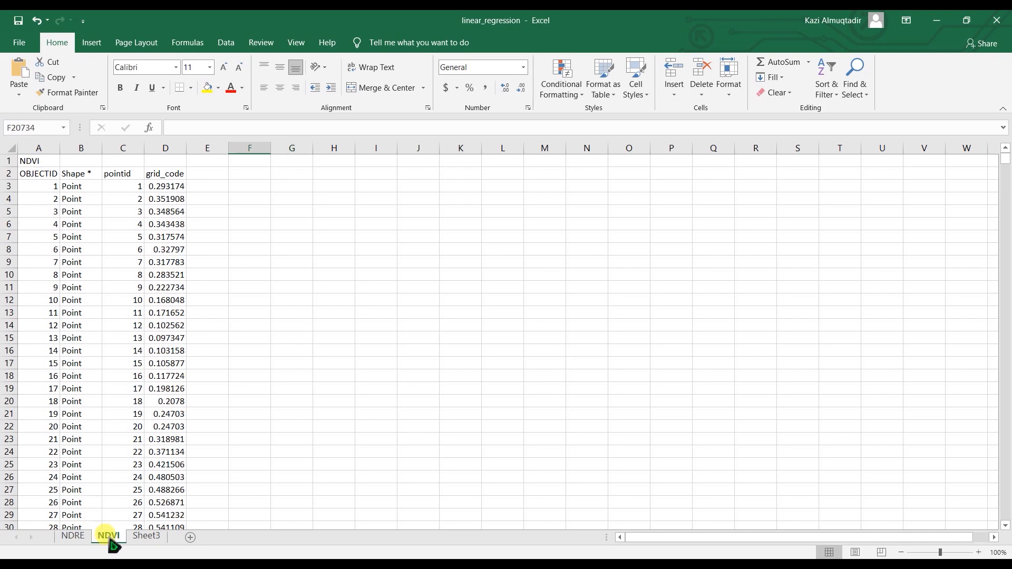
click(72, 537)
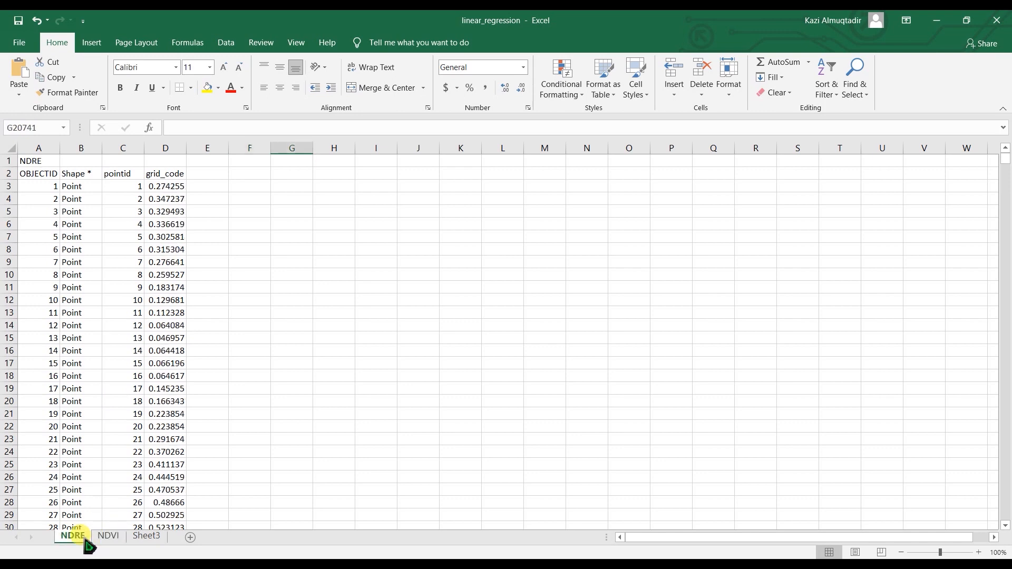
click(158, 147)
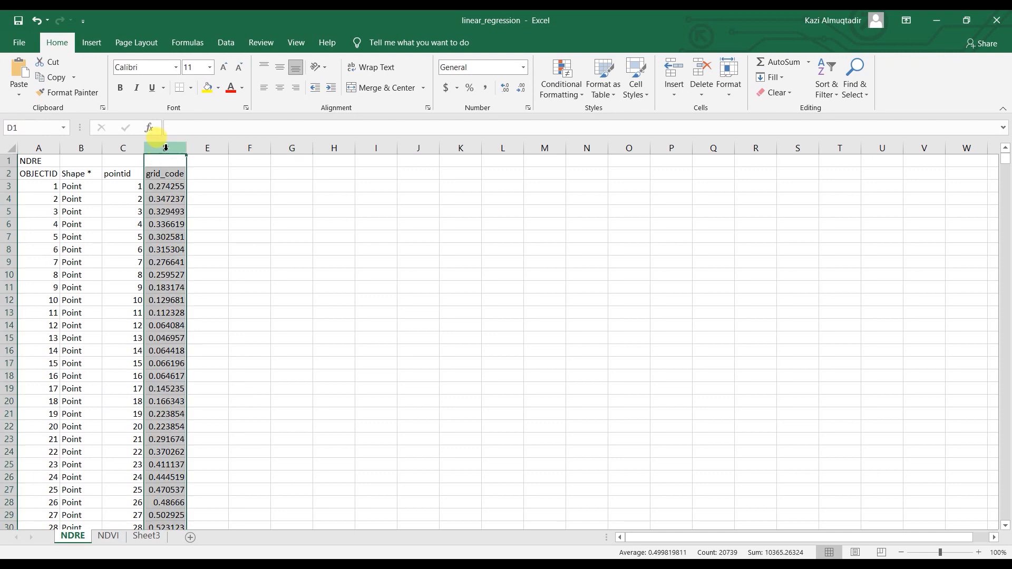
right_click(165, 148)
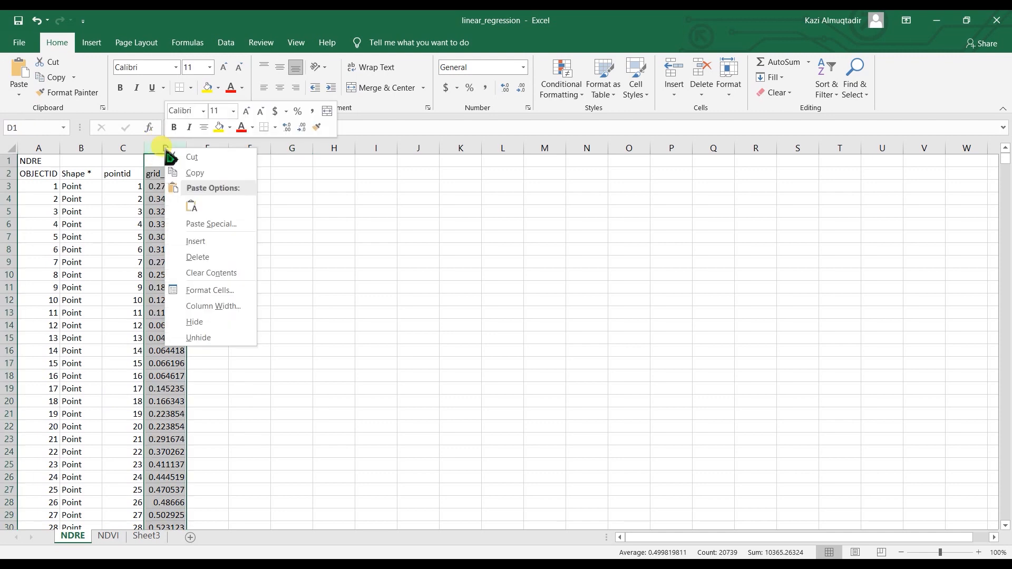
click(194, 174)
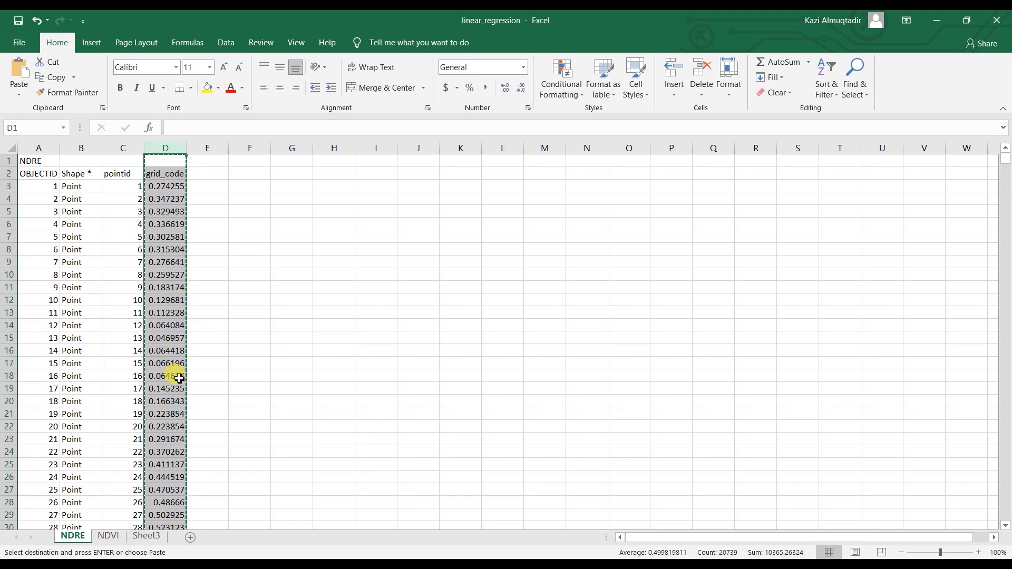
Examine the paired NDVI and NDRE columns on Sheet3 alongside their source NDVI and NDRE sheets.
click(146, 537)
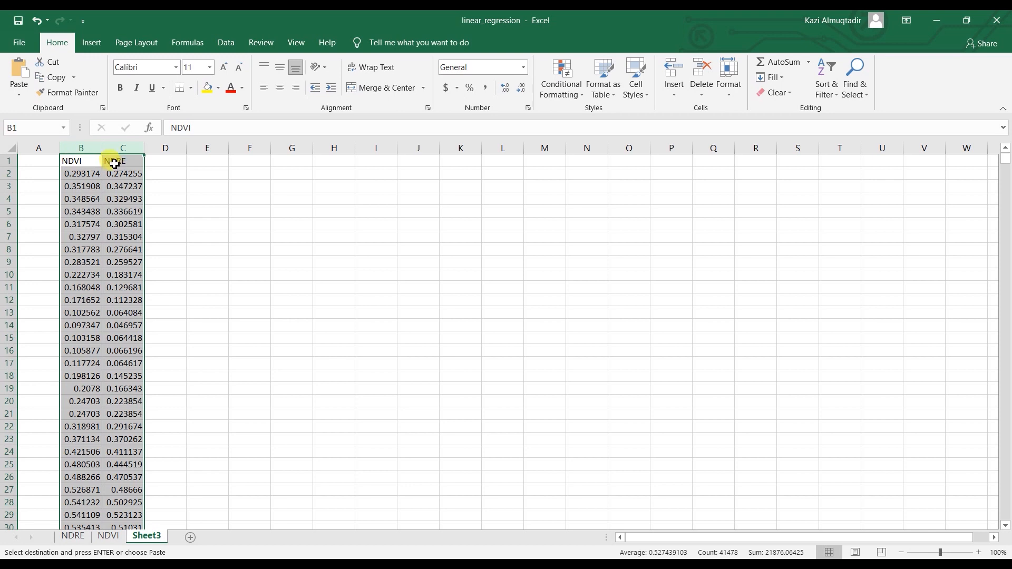
scroll(100, 375, down, 3)
scroll(101, 381, up, 3)
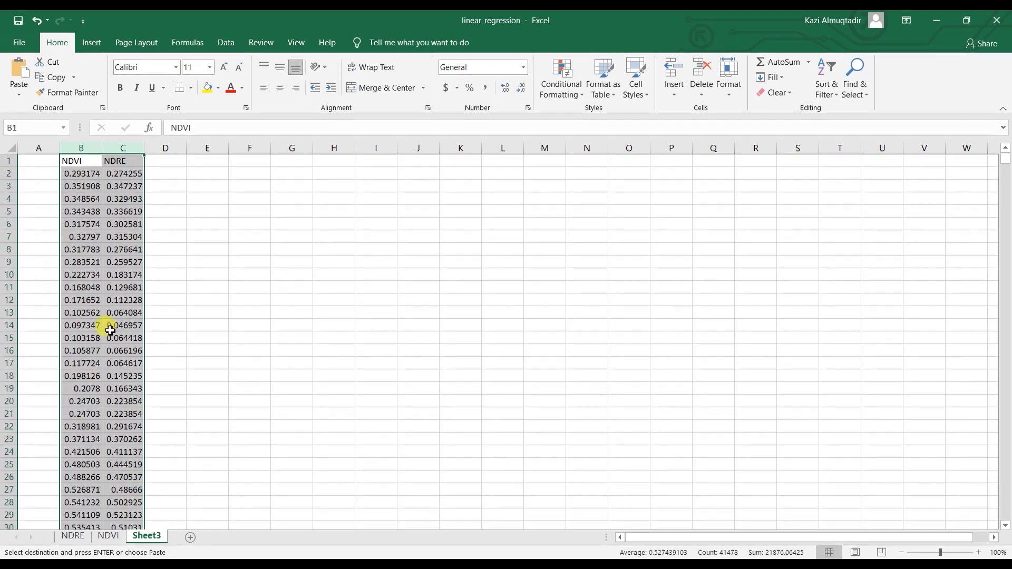
click(109, 538)
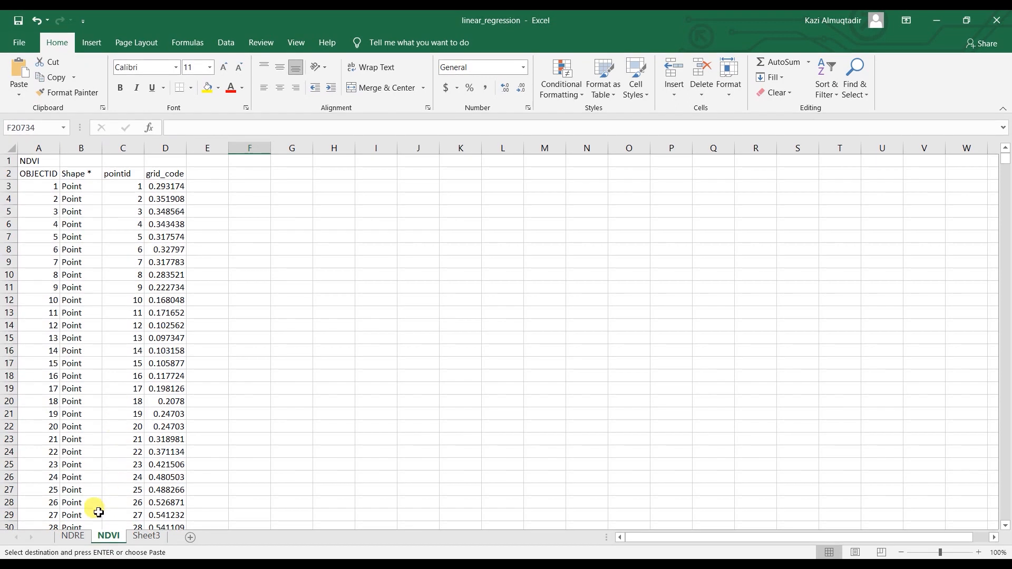
click(74, 537)
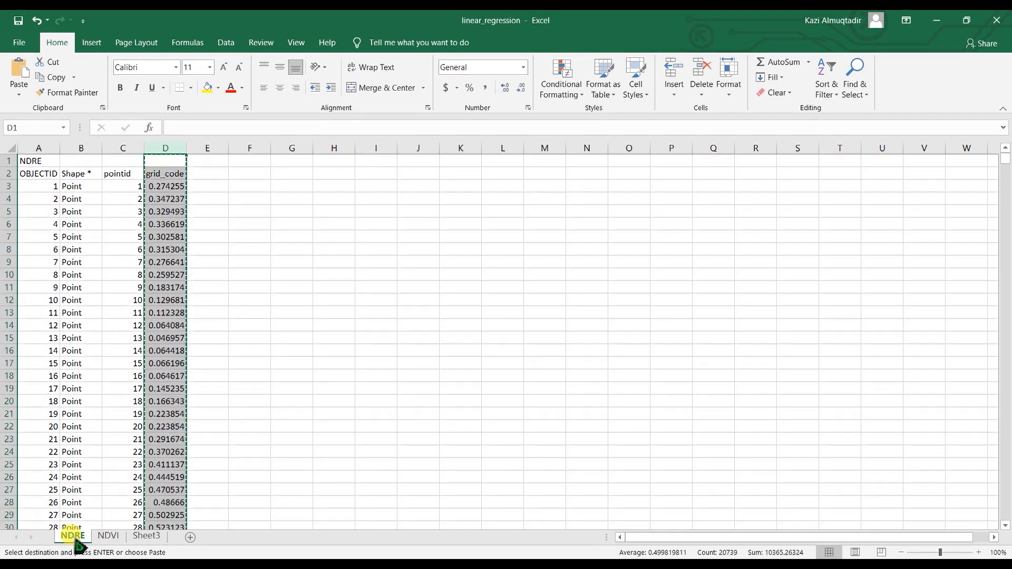
click(146, 536)
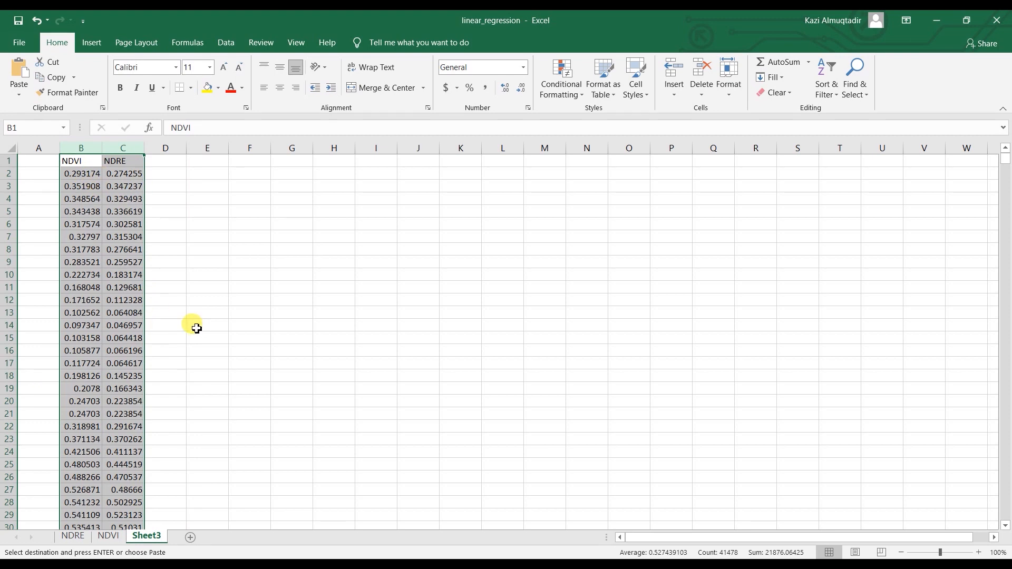
Select the NDVI and NDRE columns B and C on Sheet3 and switch to the ndvi_ndre workbook.
drag(89, 149, 119, 149)
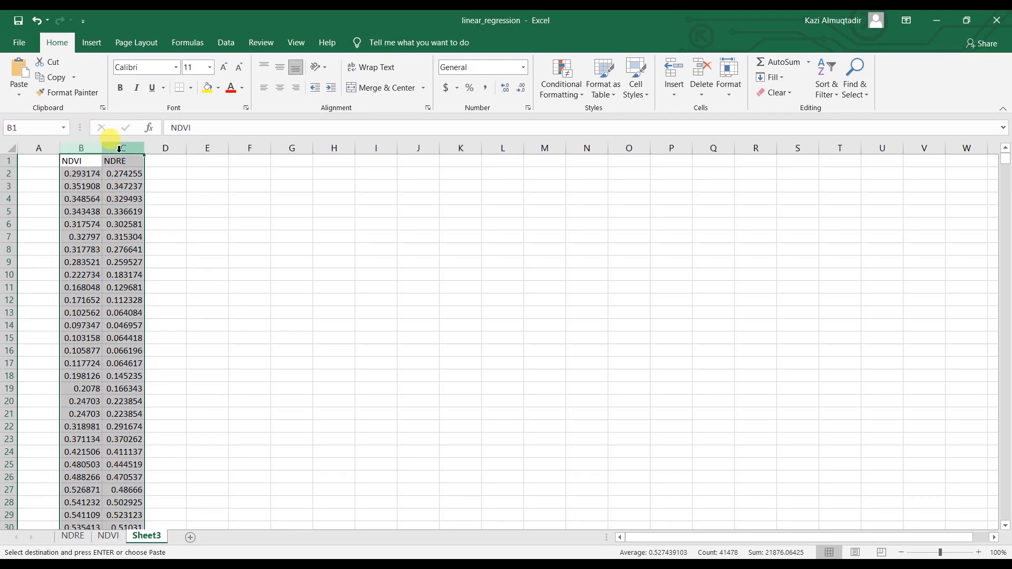
right_click(120, 152)
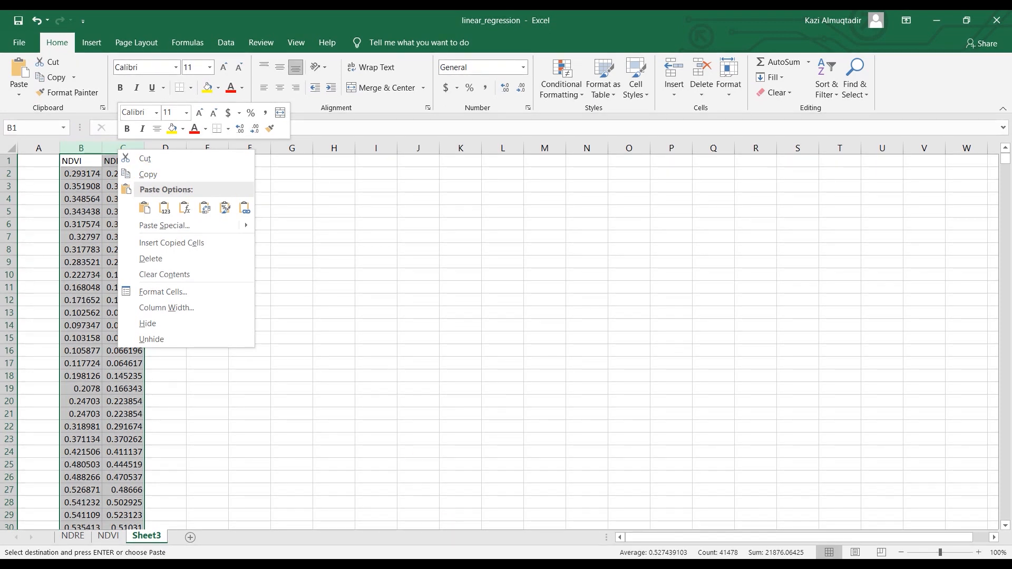
click(461, 540)
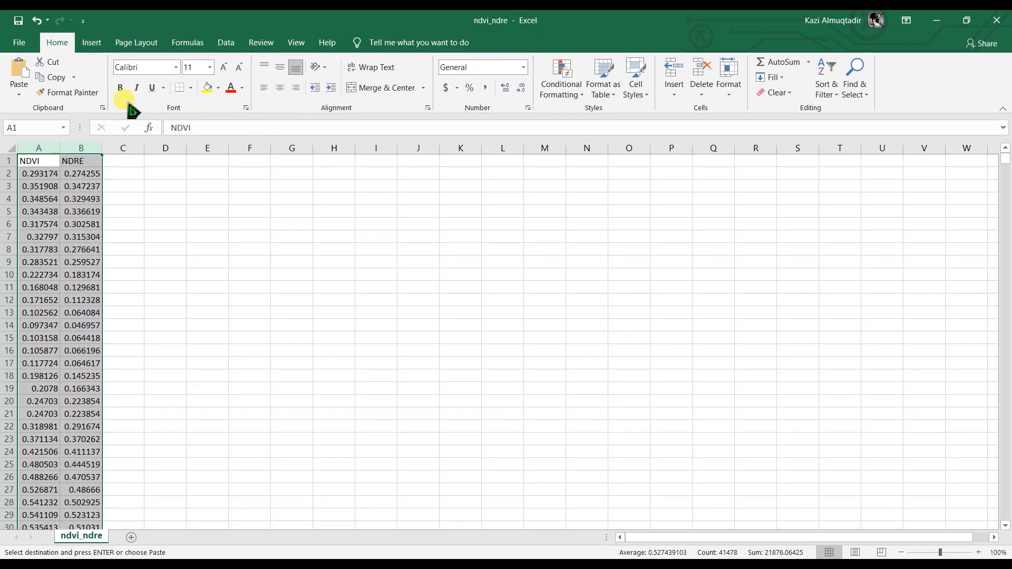
Save the ndvi_ndre workbook in Documents as "Copy of ndvi_ndre" in CSV (Comma delimited) format, keeping that format.
click(20, 42)
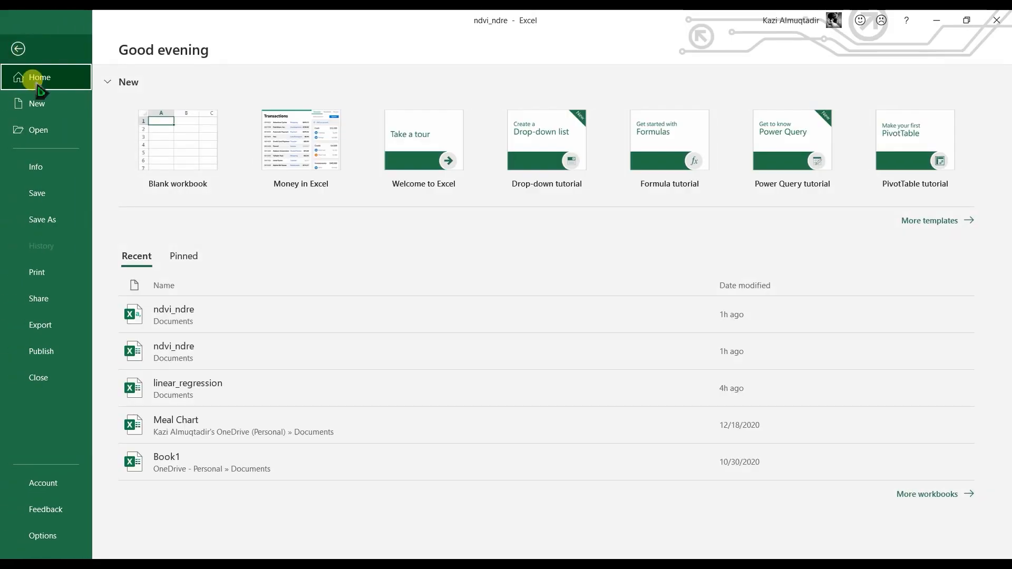
click(47, 219)
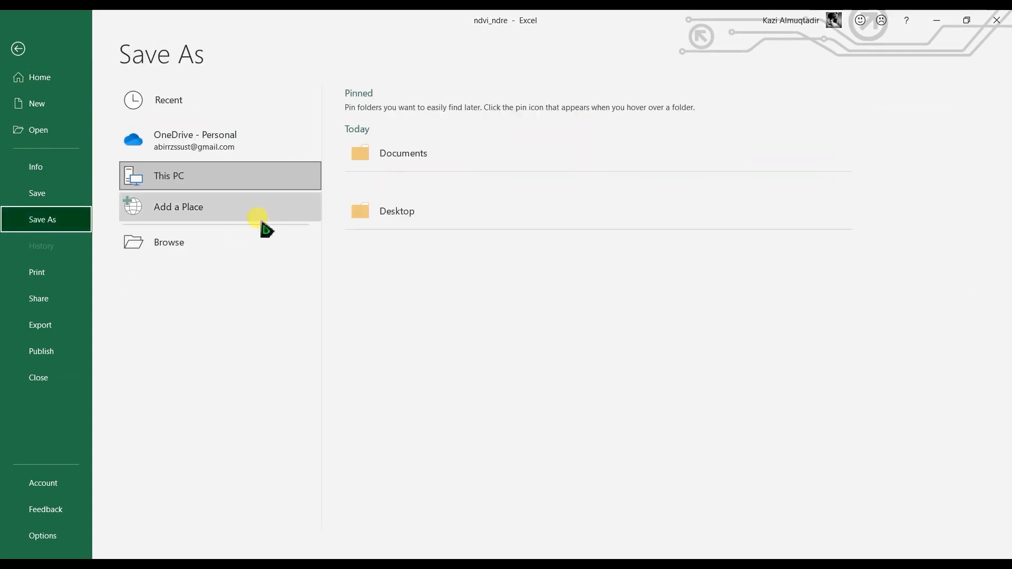
click(396, 159)
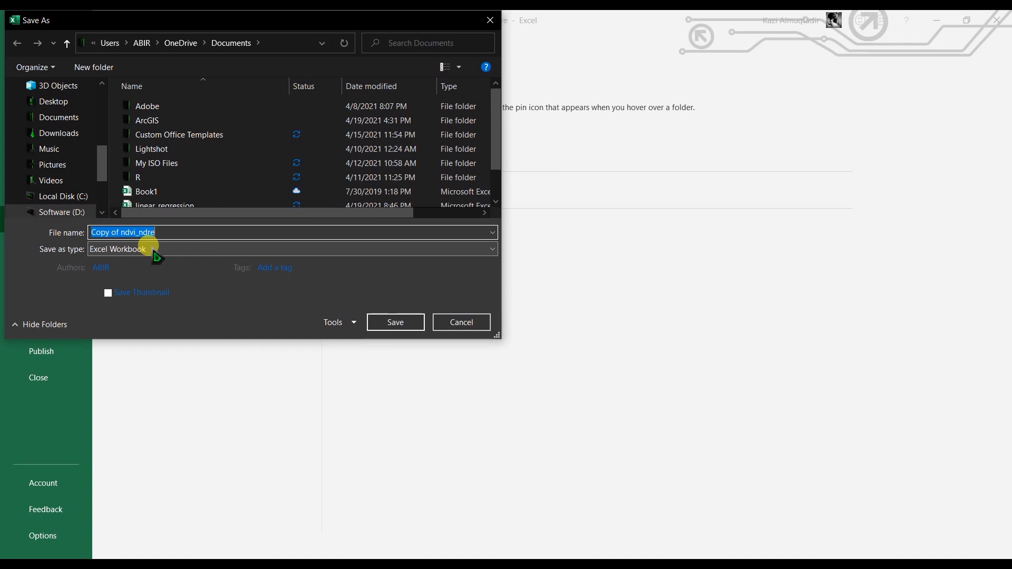
click(153, 249)
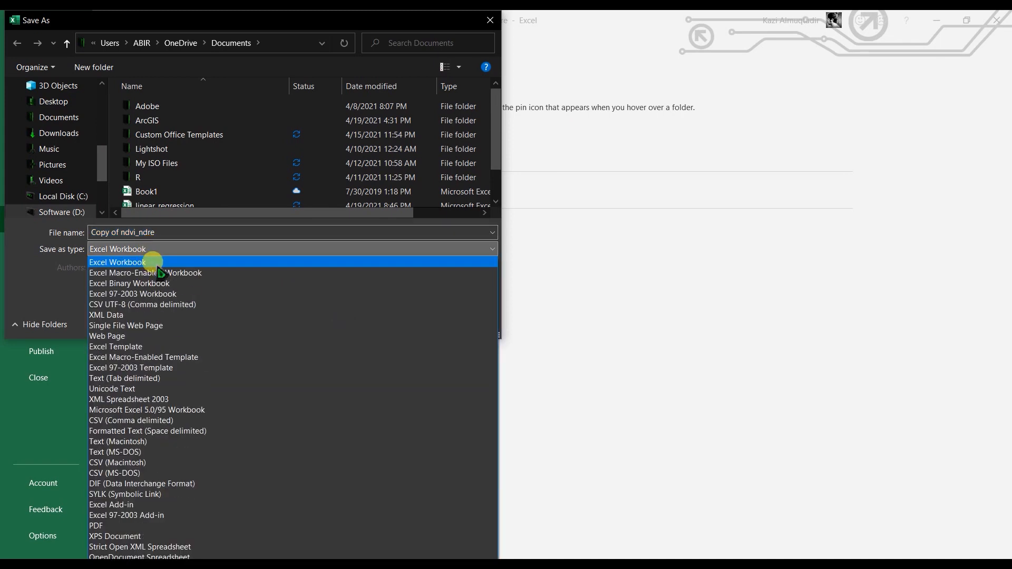
click(118, 421)
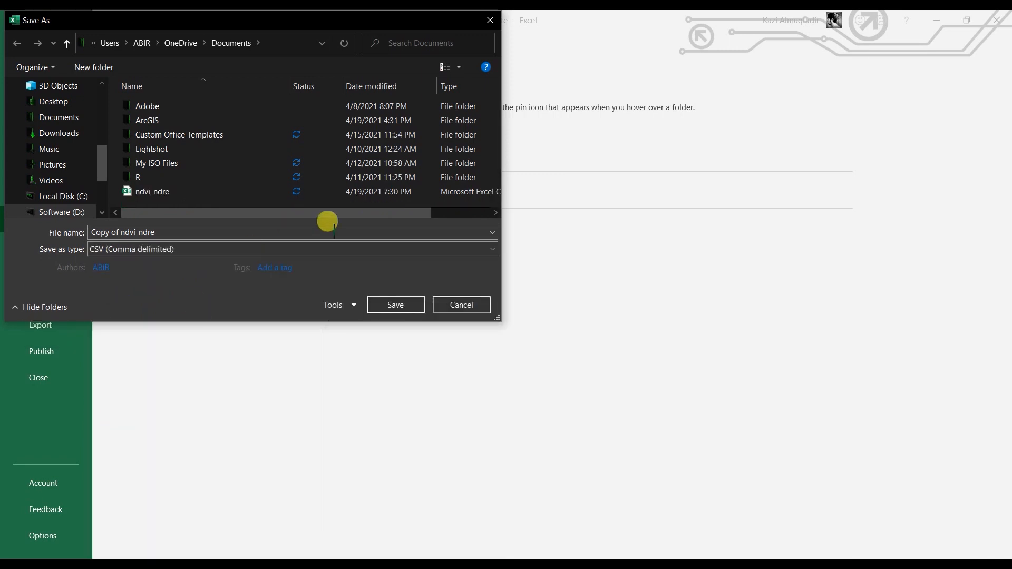
click(395, 304)
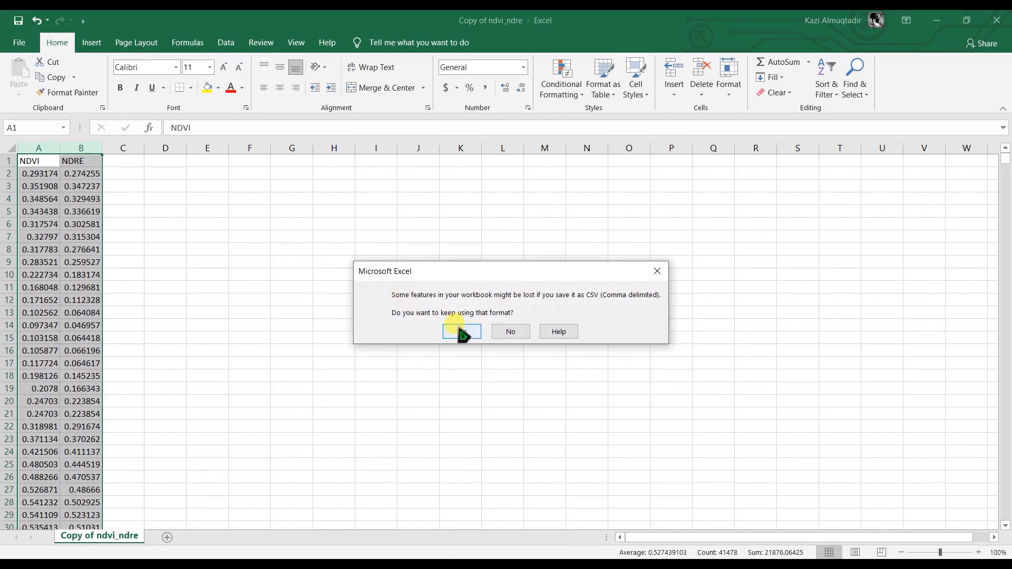
click(462, 331)
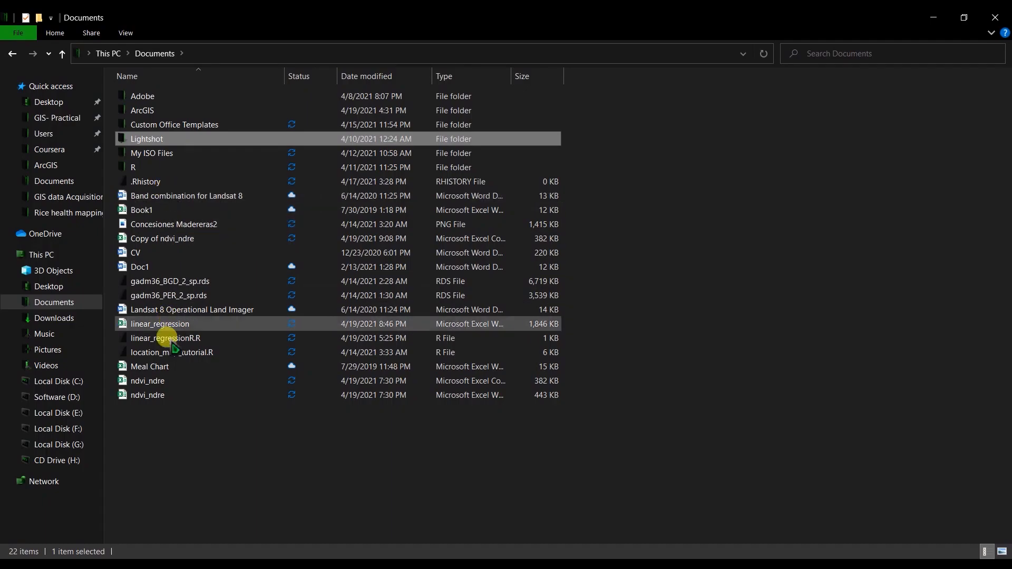
Open the ndvi_ndre CSV file from the Documents folder in Notepad, review its comma-separated values, and close it.
right_click(153, 380)
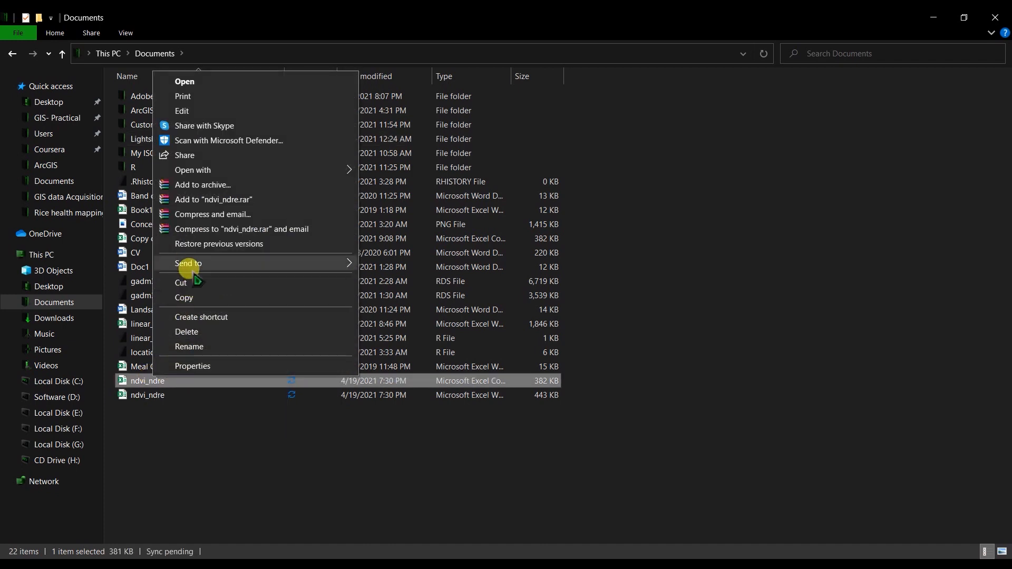
mouse_move(309, 170)
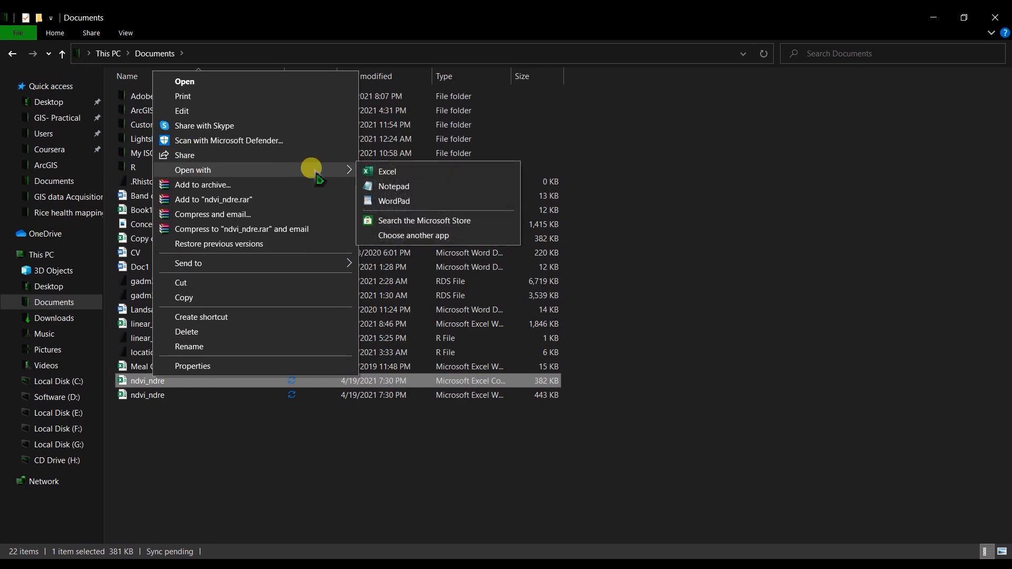
click(392, 186)
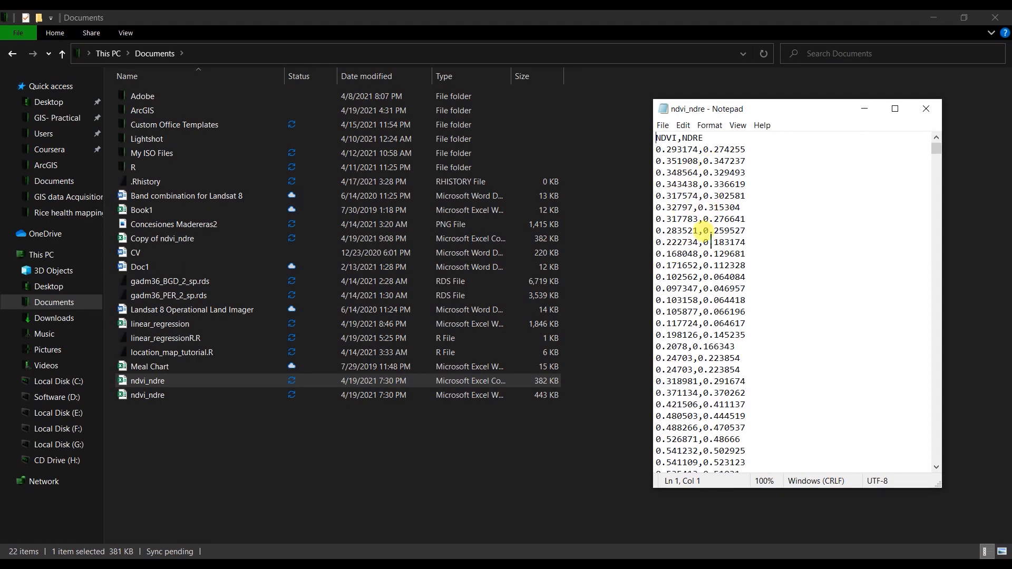
click(927, 108)
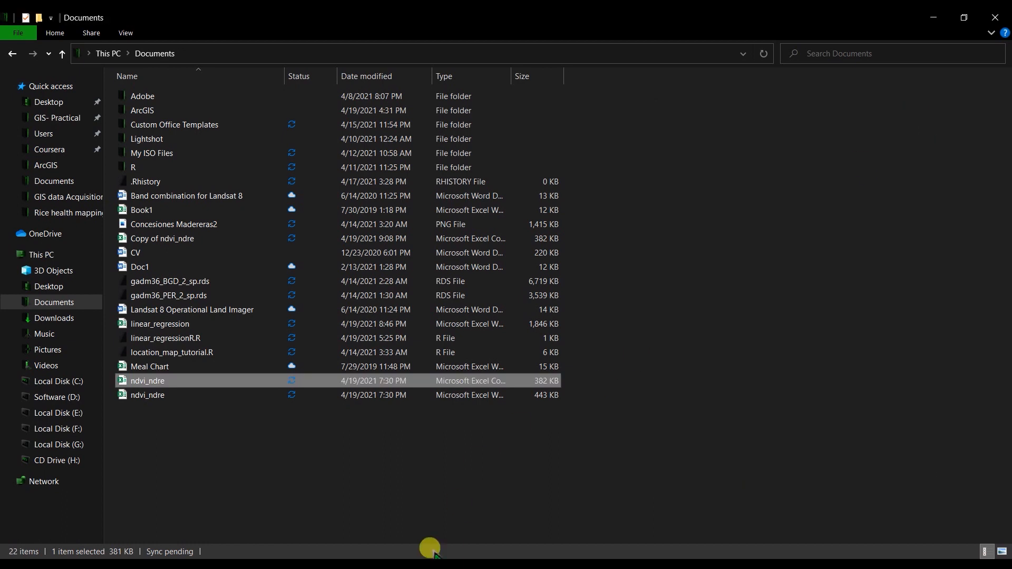
Switch to RStudio and write the comment "# Export data" on the first line of the Untitled1 script.
key(alt+Tab)
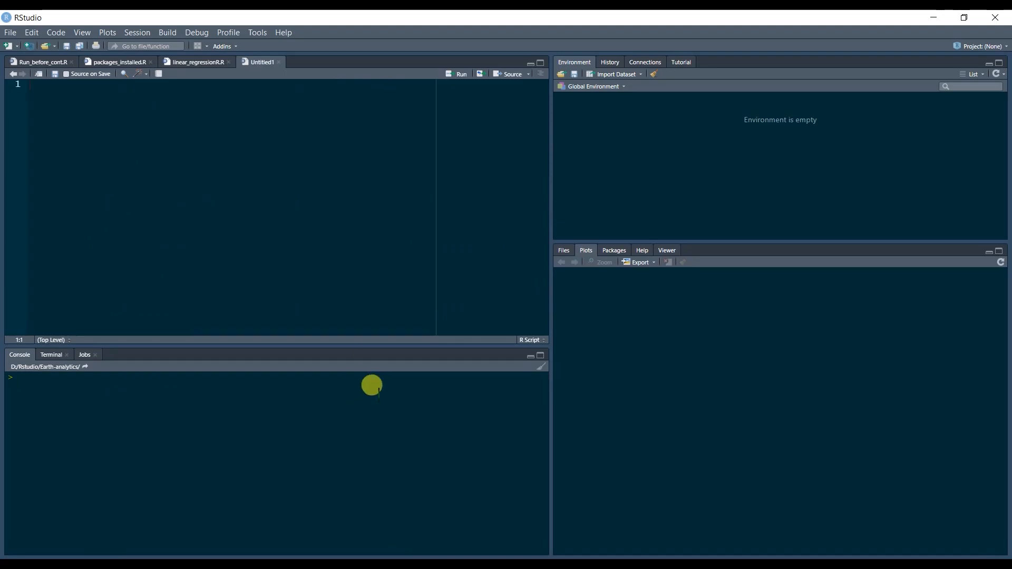
click(236, 103)
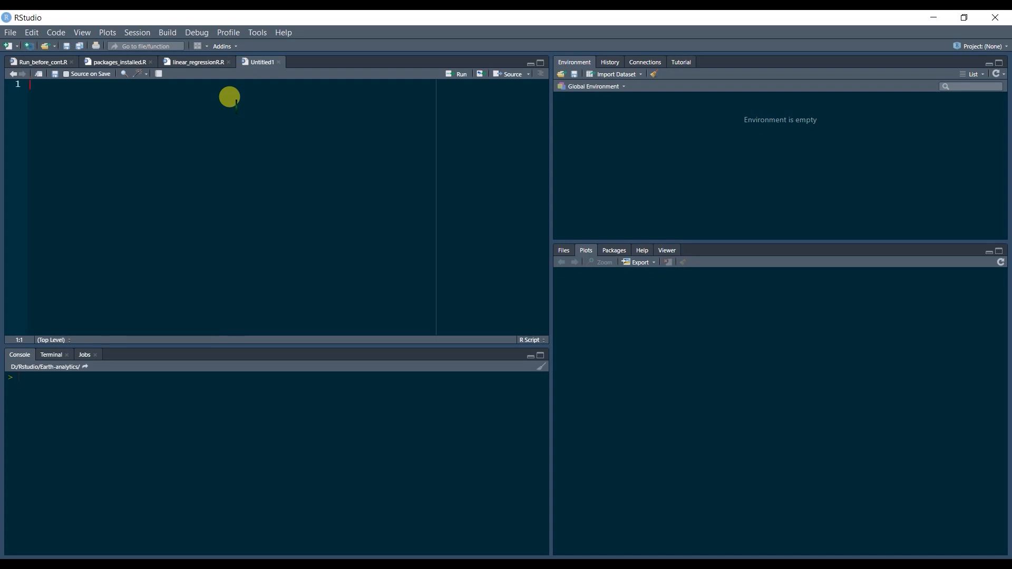
text(#)
text(Expot)
key(BackSpace)
text(rt data)
key(Return)
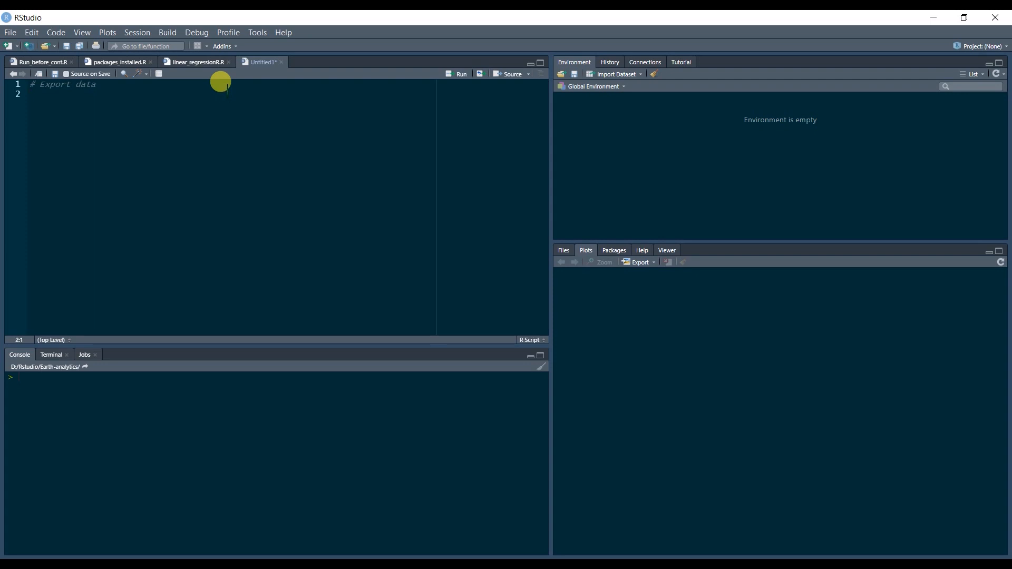
Assign read.csv of the ndvi_ndre.csv file in the OneDrive Documents folder to a variable named data on line 2.
text(data )
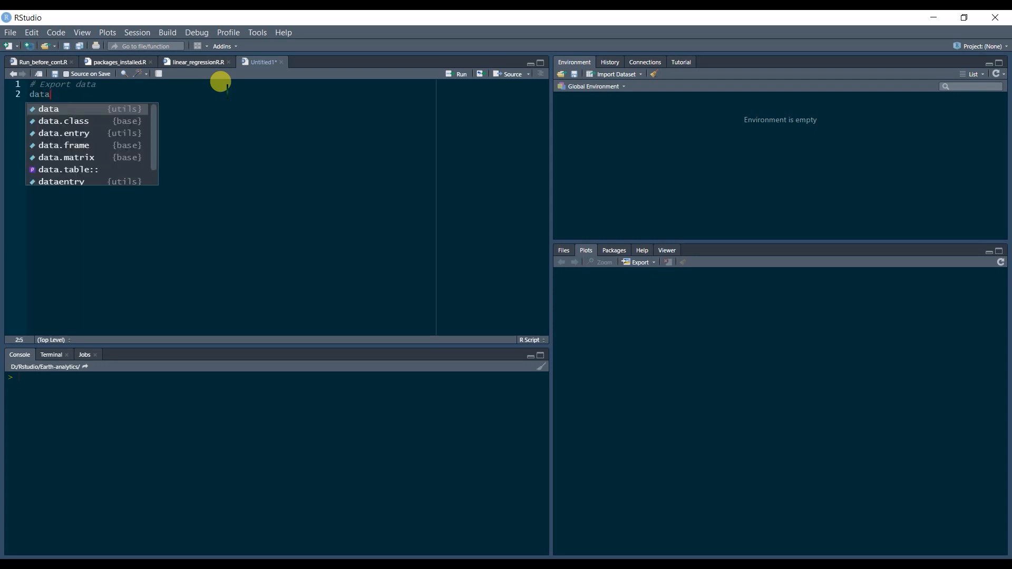
text(<-)
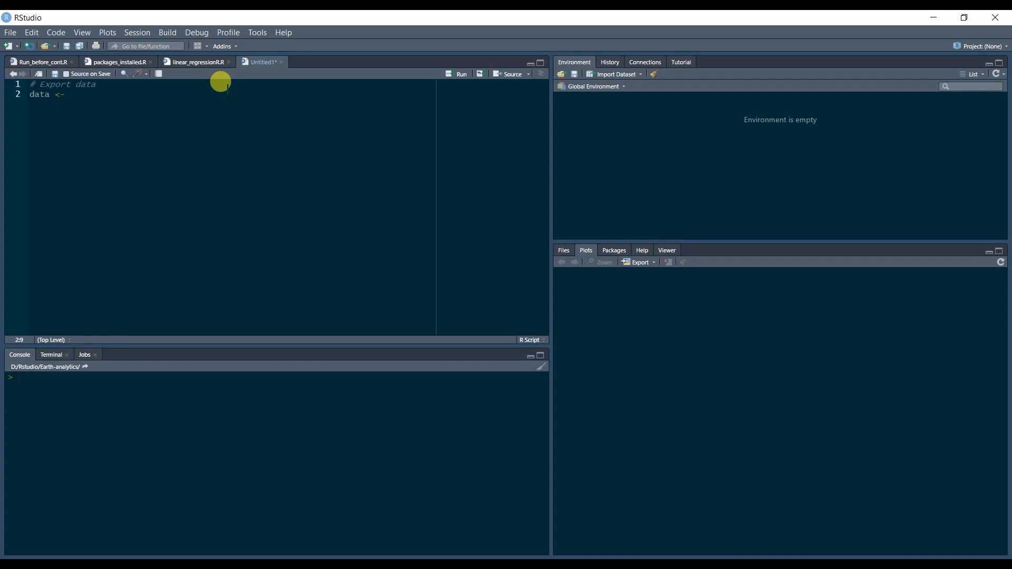
text(read.csv)
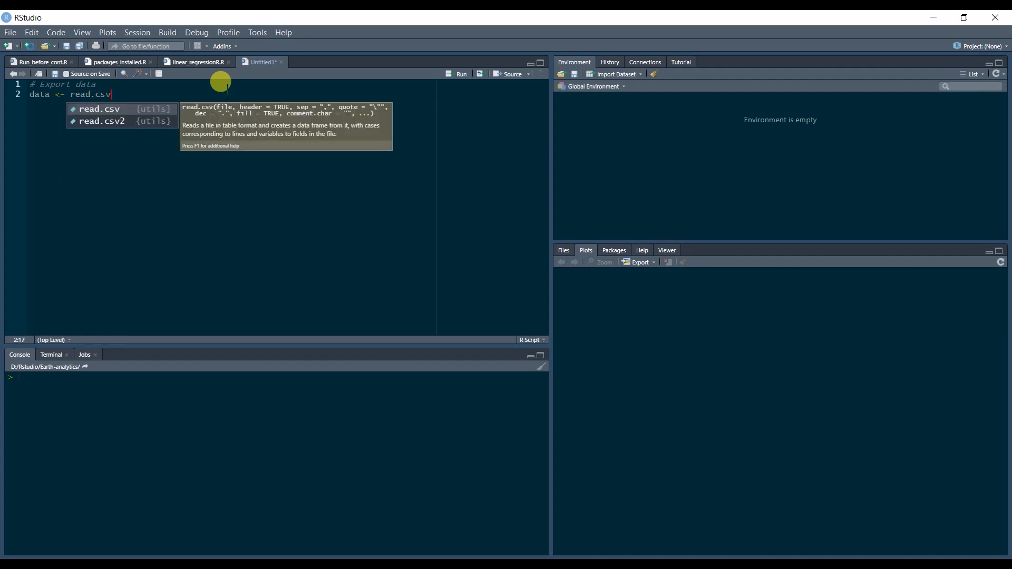
text(()
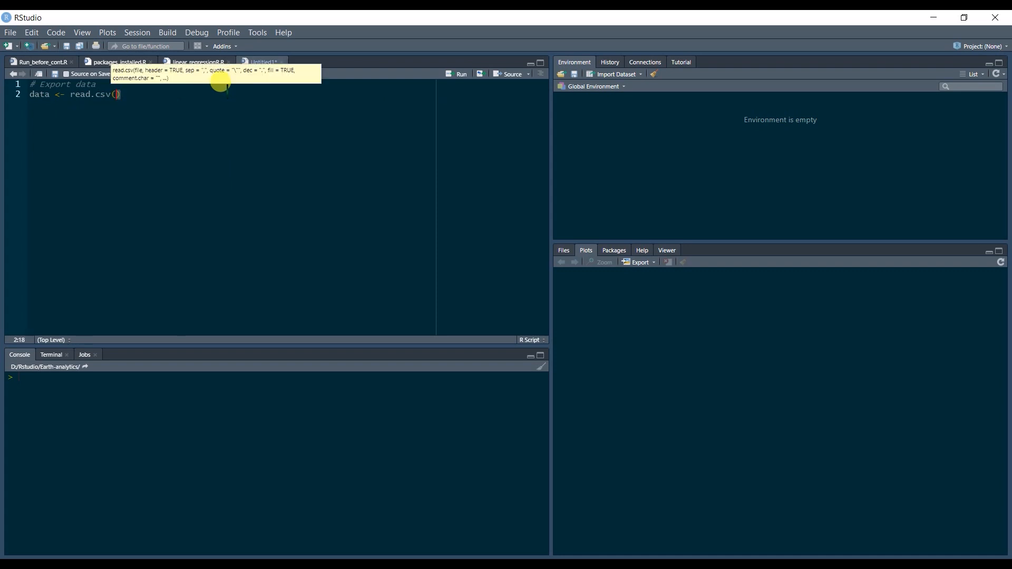
text(")
text(D:\Users\ABIR\OneDrive\Documents\)
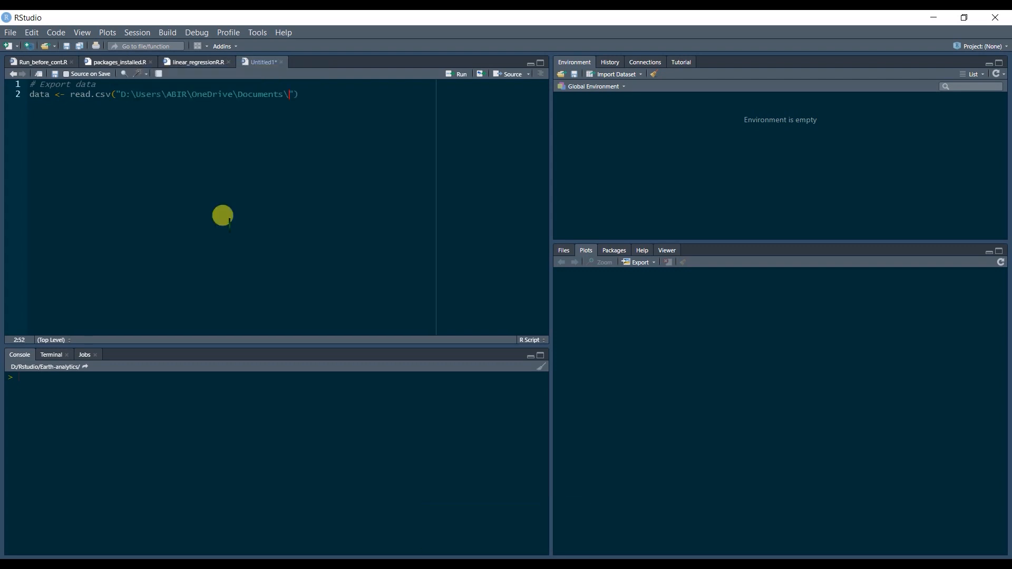
text(ndvi_ndre.csv)
Double the backslashes in the read.csv file path, except the one before OneDrive, and run the import line.
key(Left)
key(Left)
key(Left)
key(Left)
key(Left)
key(Left)
key(Left)
key(Left)
key(Left)
key(Left)
key(Left)
key(Left)
key(Left)
key(Left)
text(\)
key(Right)
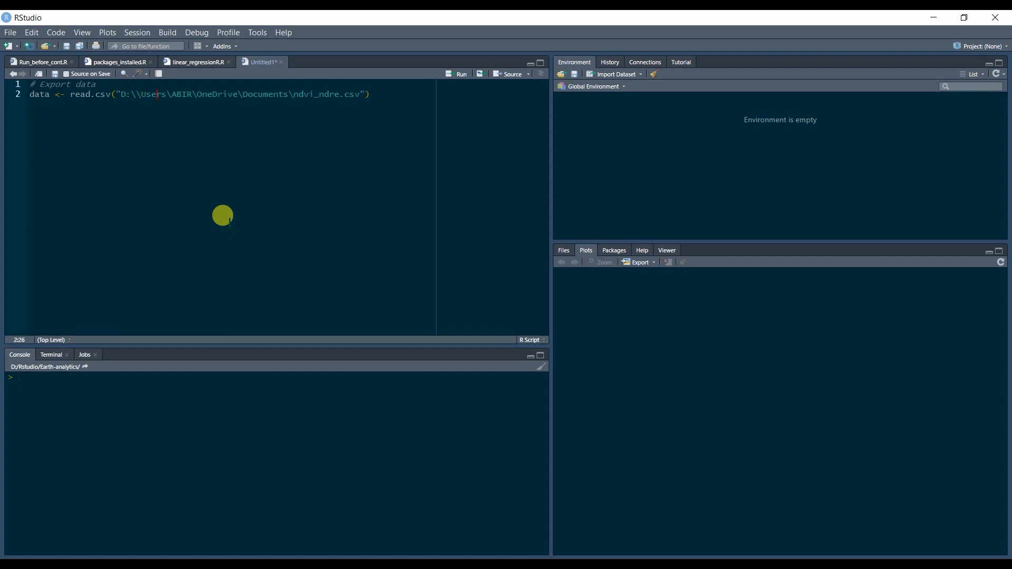
text(\)
key(Right)
text(\)
key(Right)
key(Right)
key(Right)
key(Right)
key(Right)
key(Right)
key(Right)
key(Right)
text(\)
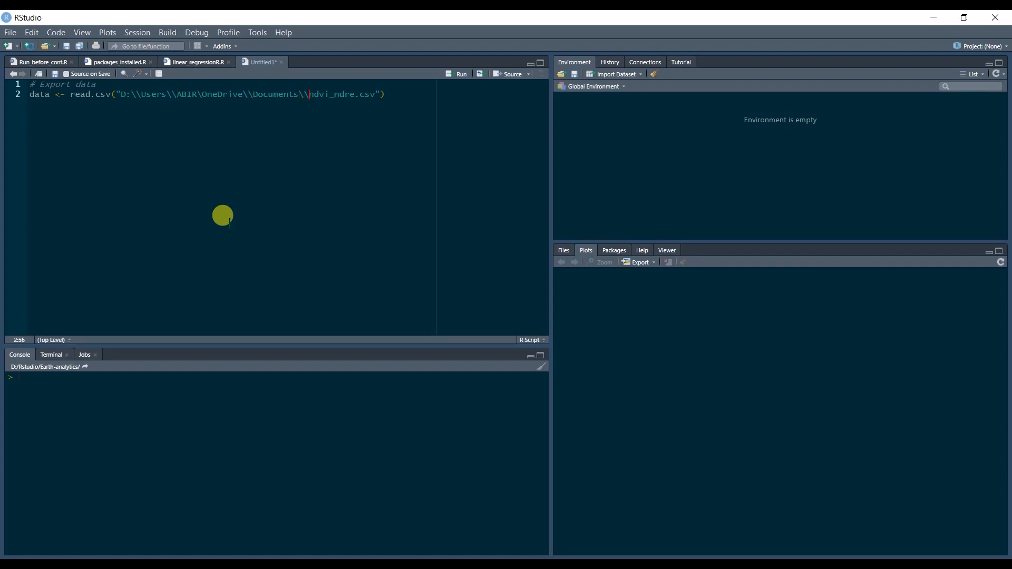
key(Right)
key(ctrl+Return)
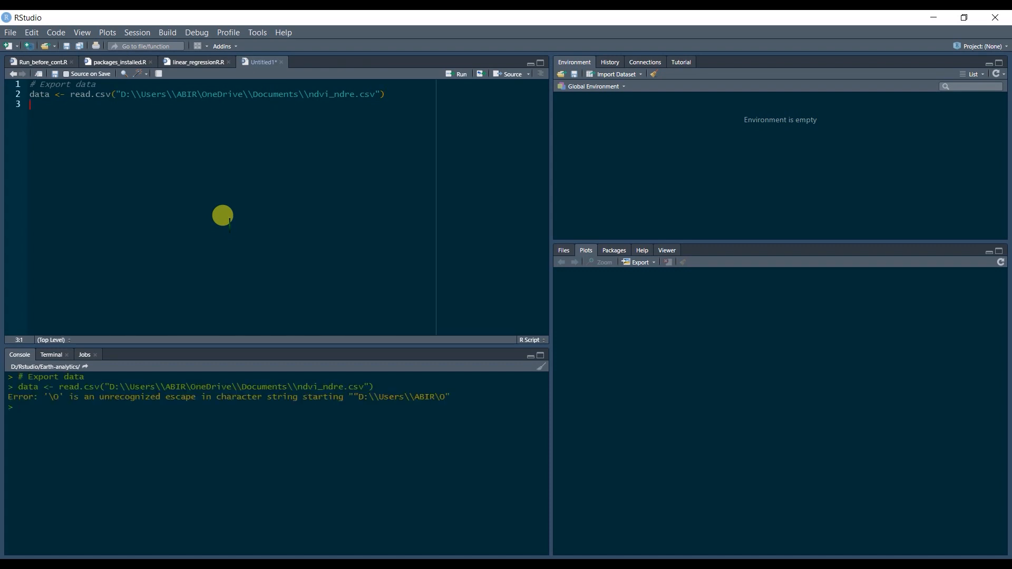
Add the missing second backslash before OneDrive in the read.csv path and rerun the import.
key(Left)
key(Left)
key(Left)
key(Left)
key(Left)
key(Left)
key(Left)
key(Left)
key(Left)
key(Left)
key(Left)
key(Left)
key(Left)
key(Left)
key(Left)
key(Left)
key(Left)
key(Left)
text(\)
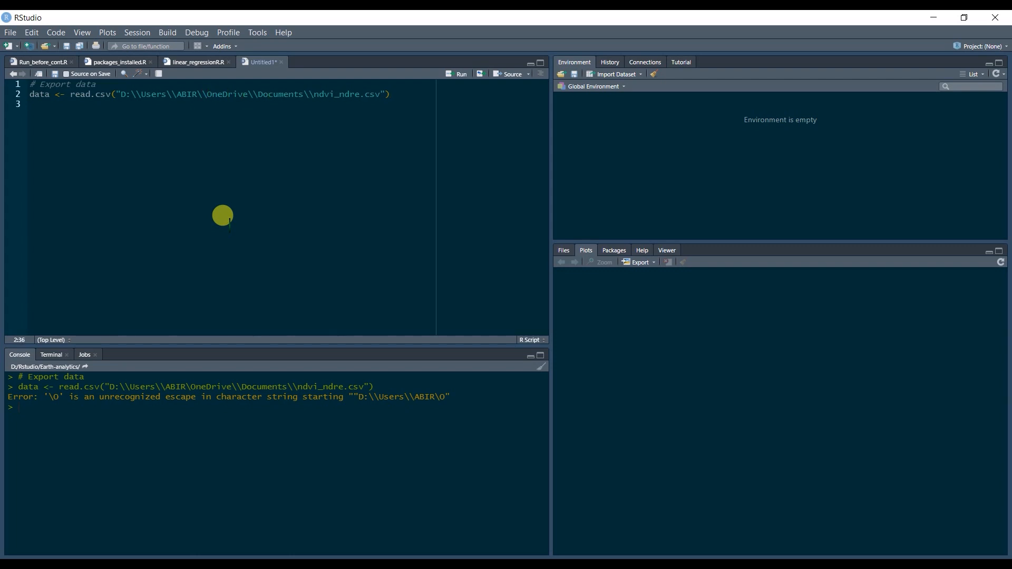
key(ctrl+Return)
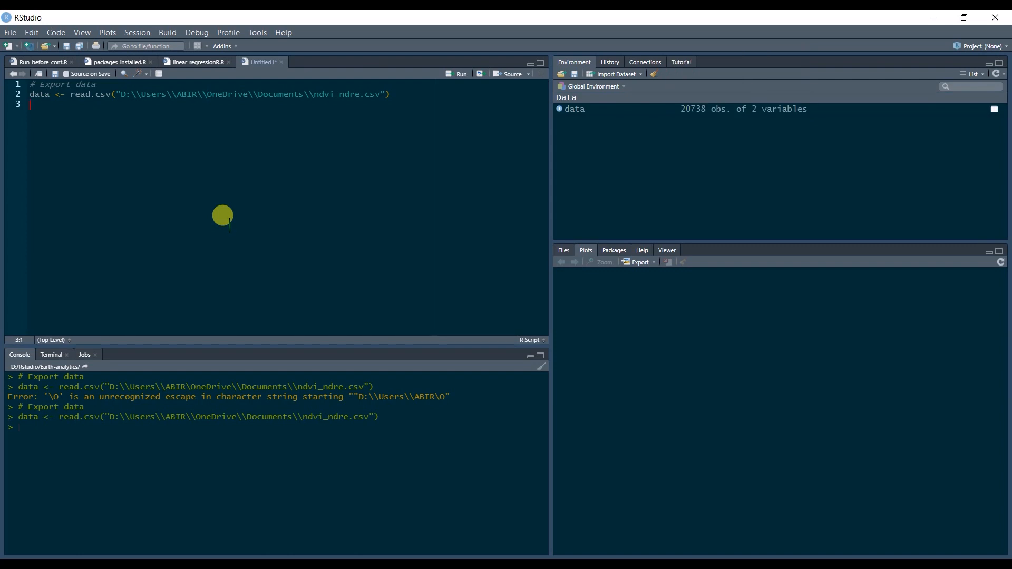
Write head(data) on line 3 and run it to preview the first rows.
text(head()
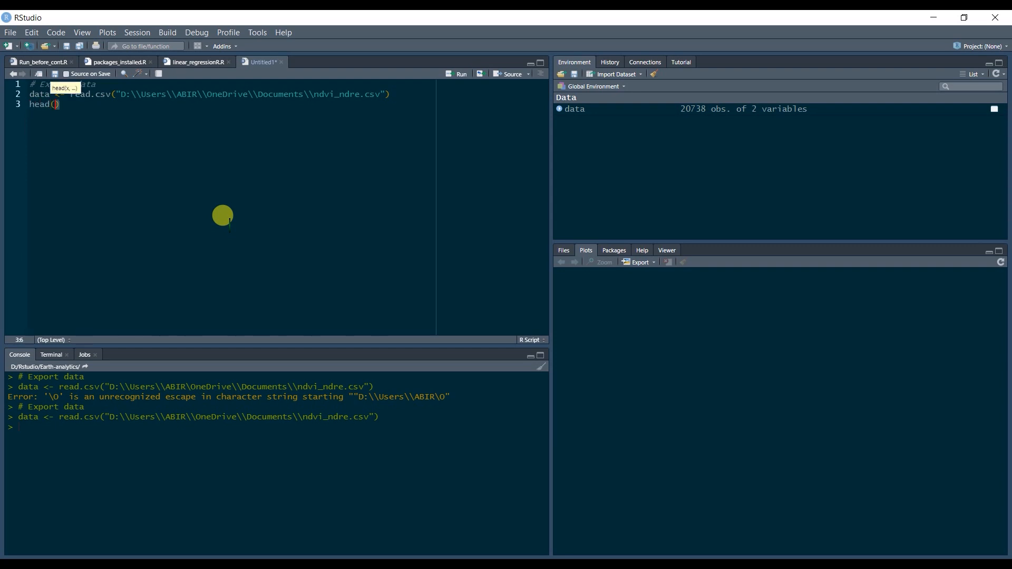
text(data)
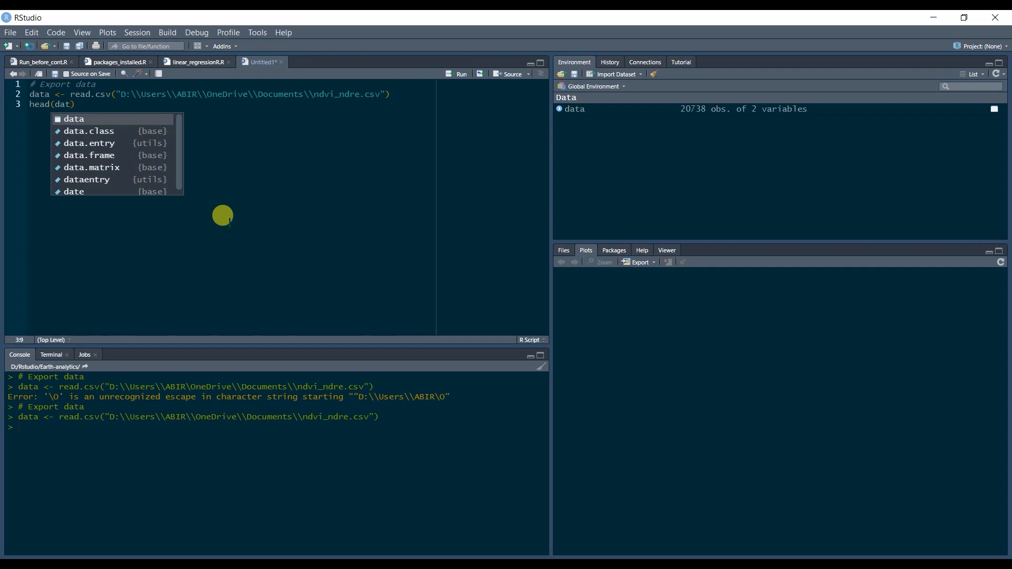
key(ctrl+Return)
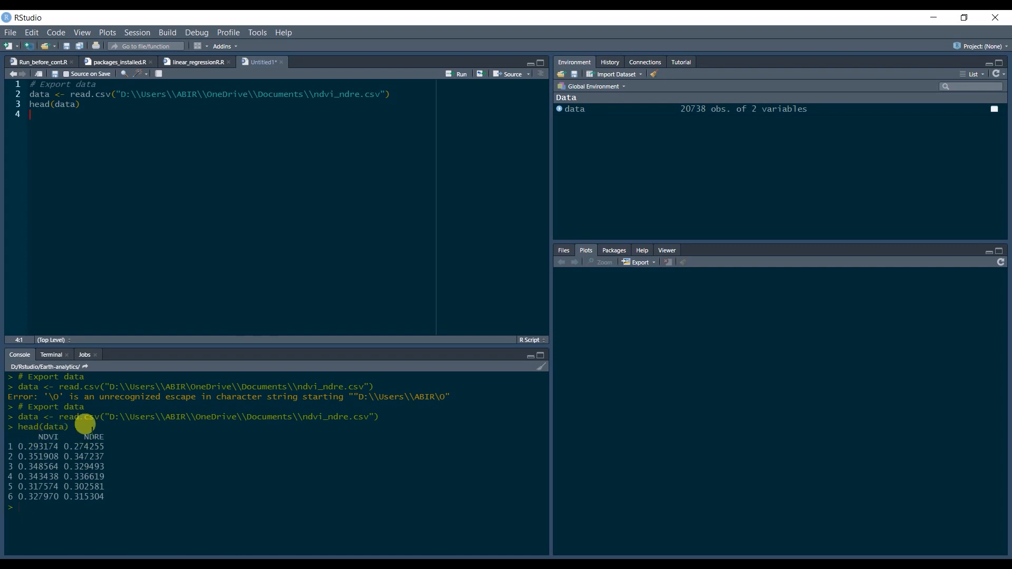
Leave a blank line and add the comment "# Plot the data" on line 5.
key(Return)
text(# Plot )
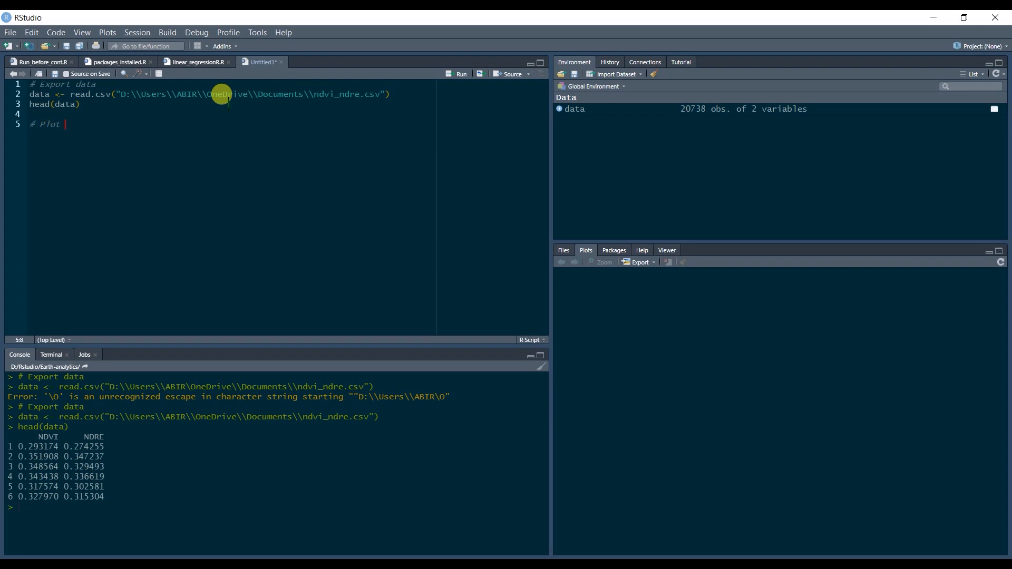
text(the data)
key(Return)
Write plot(data$NDRE ~ data$NDVI) on line 6 and run it to draw the scatter plot.
text(plot(data$)
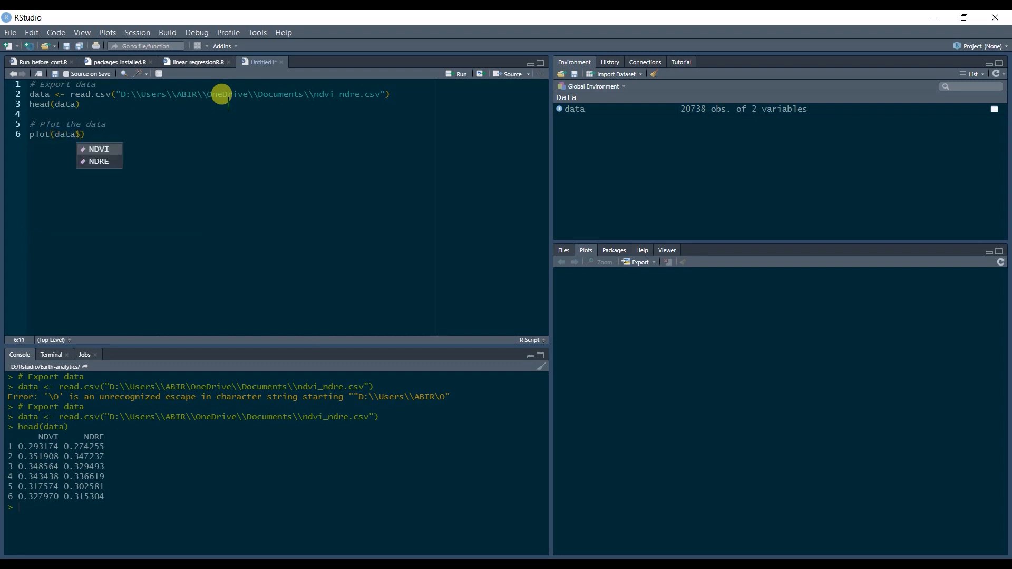
key(BackSpace)
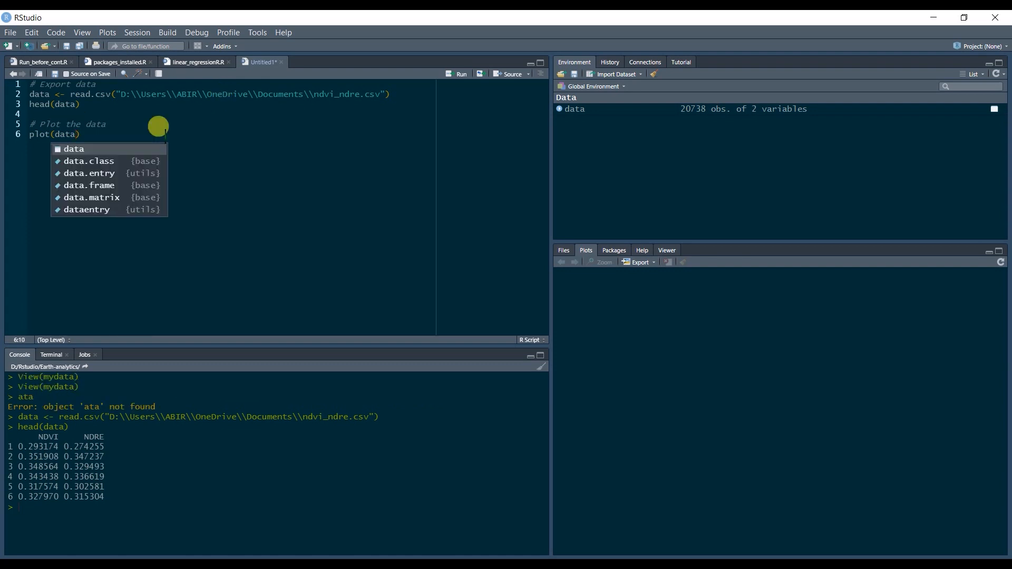
text($)
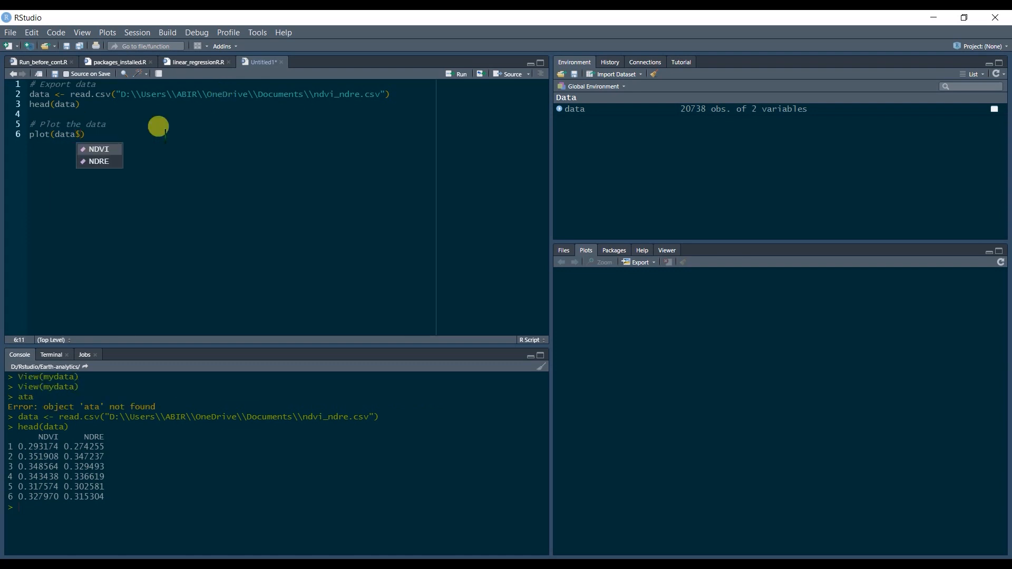
key(Down)
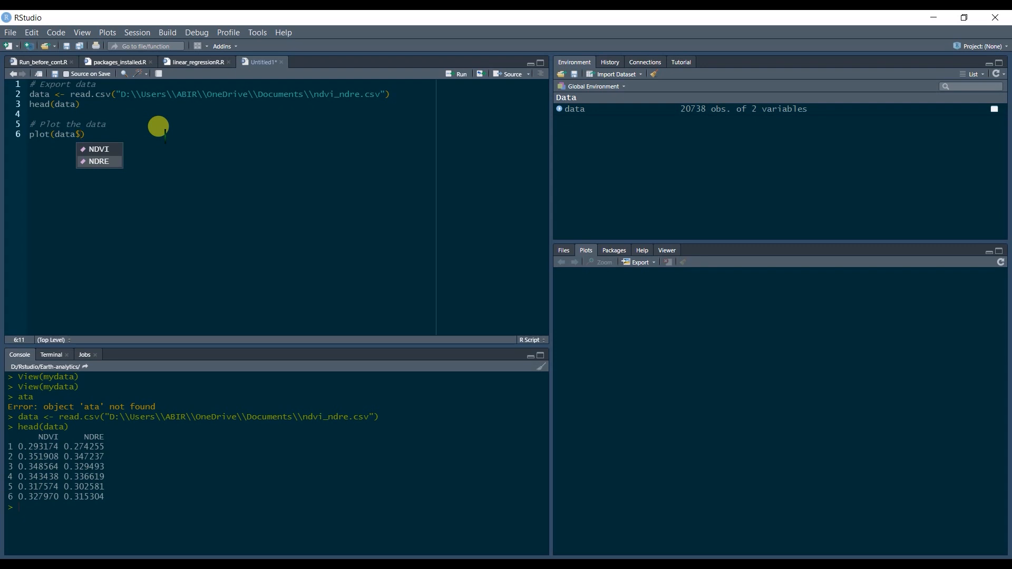
key(Return)
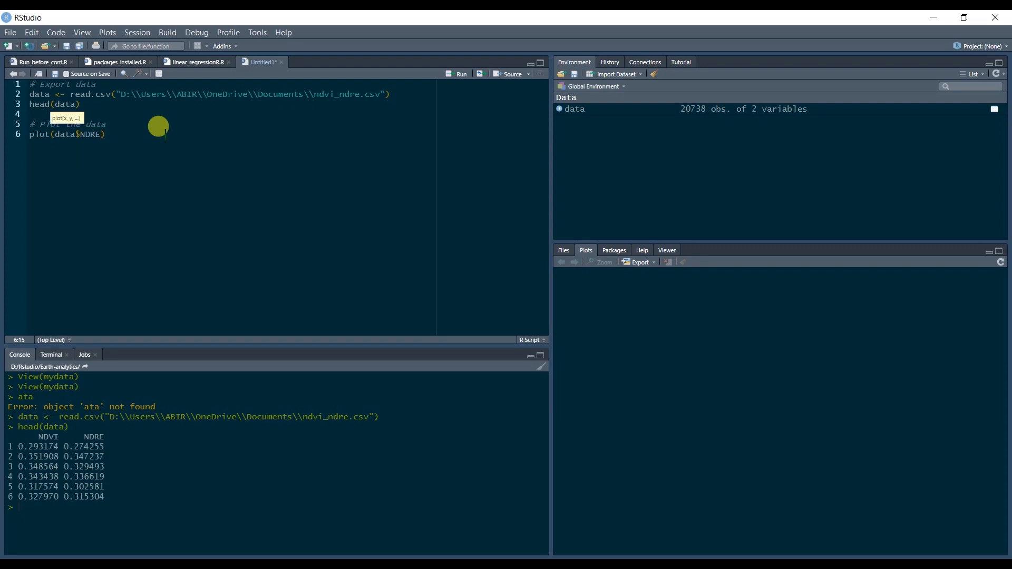
text(~ data$)
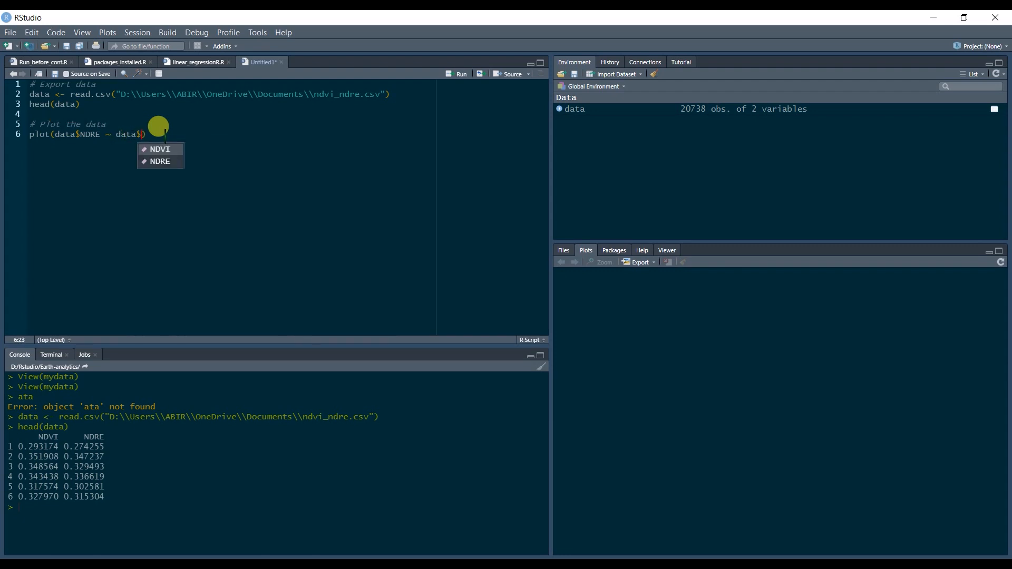
key(Return)
text())
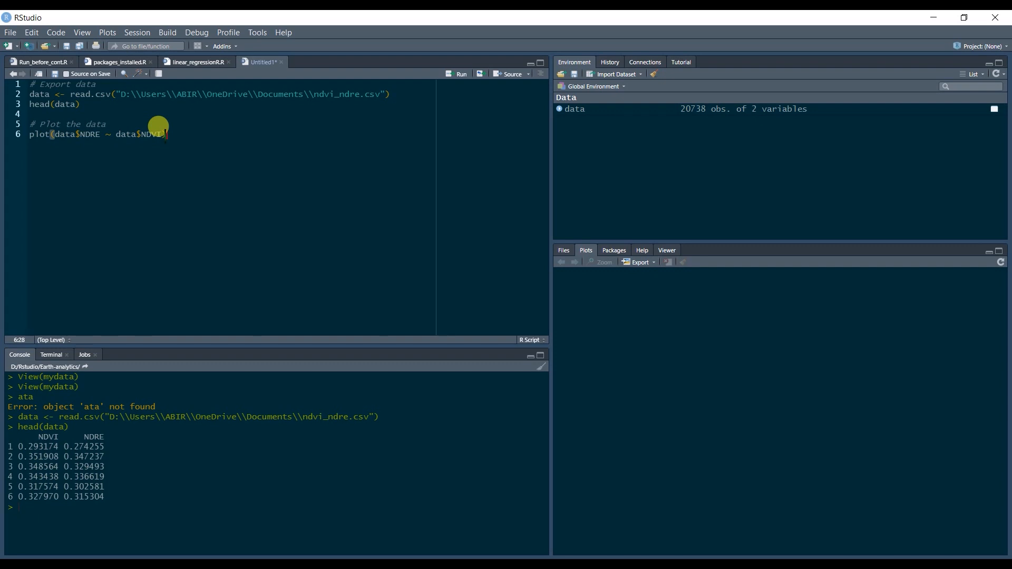
key(ctrl+Return)
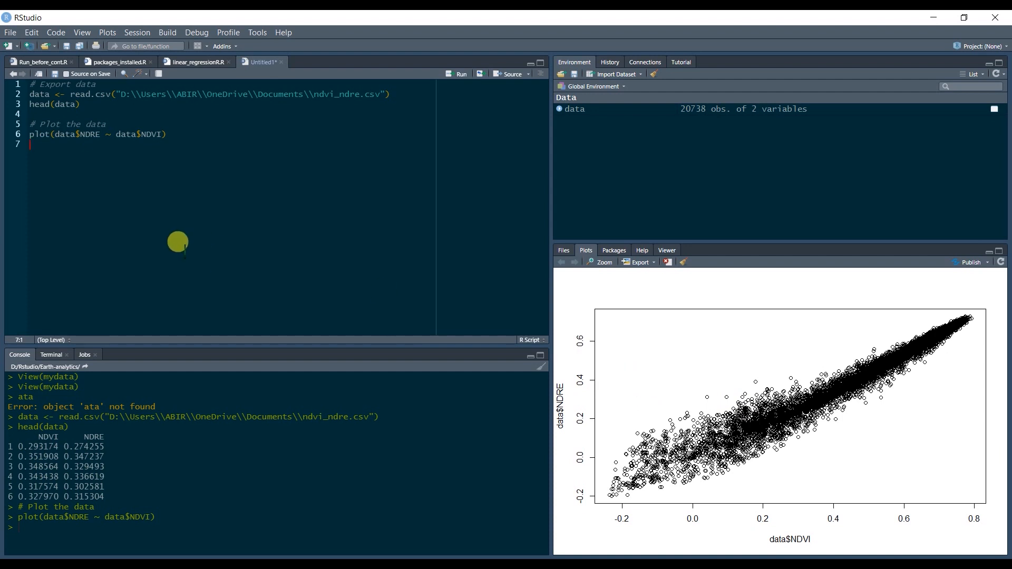
Leave a blank line and add the comment "# Add linear model" on line 8.
key(Return)
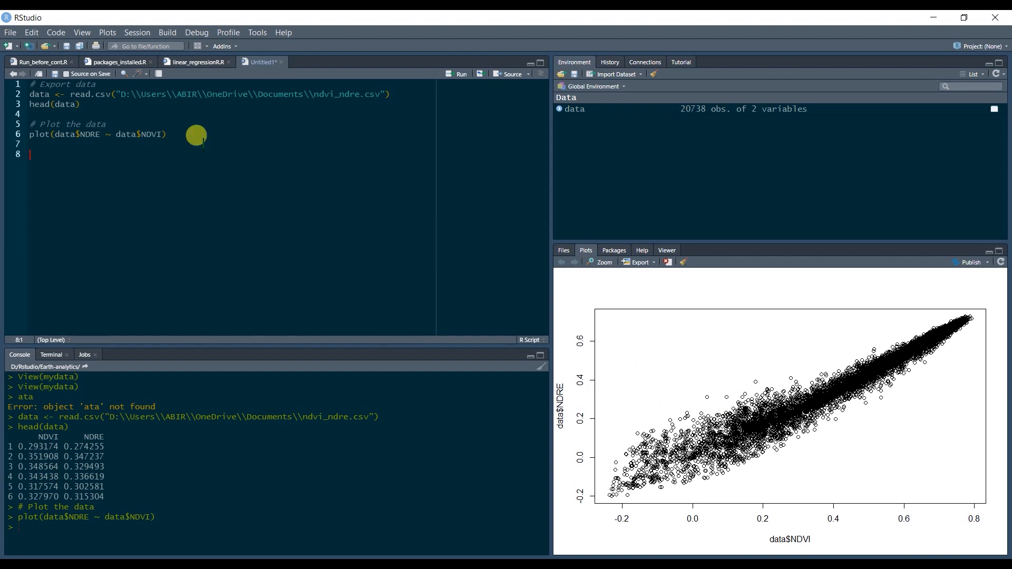
text(# Add linear model)
key(Return)
Fit the linear model by writing and running lmMod <- lm(data$NDRE ~ data$NDVI) on line 9.
text(lmMod <- lm)
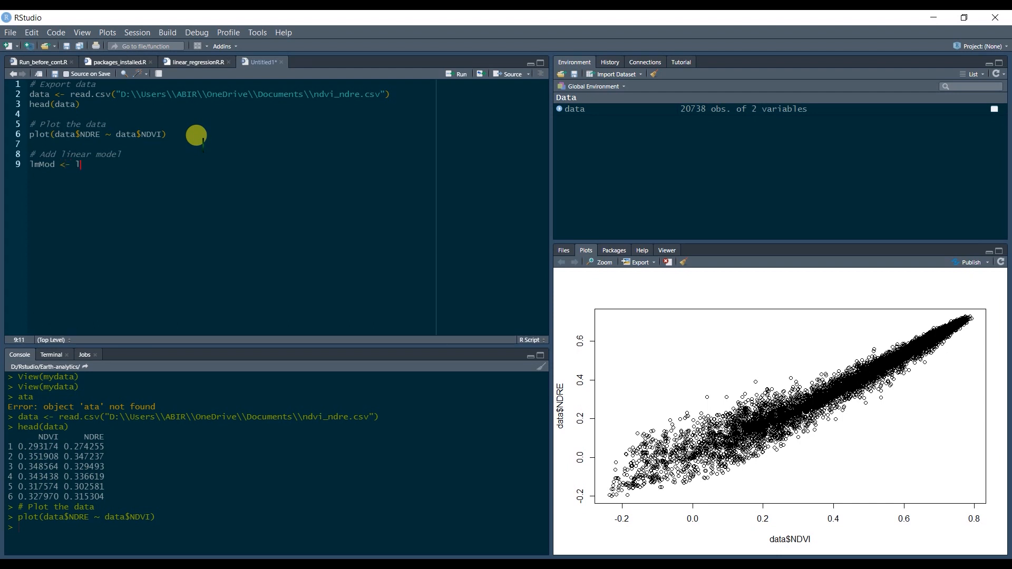
text(()
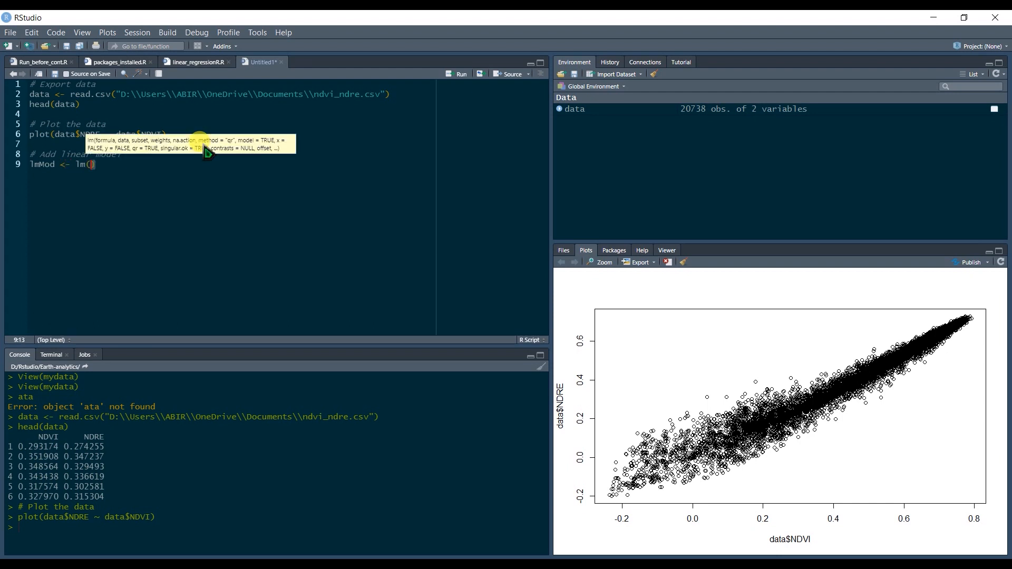
text(data)
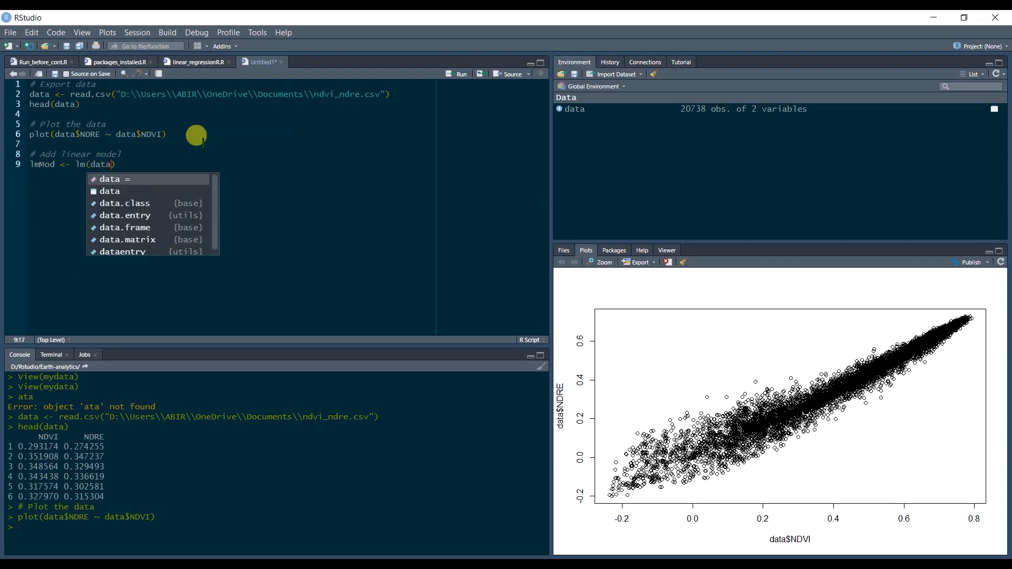
text($)
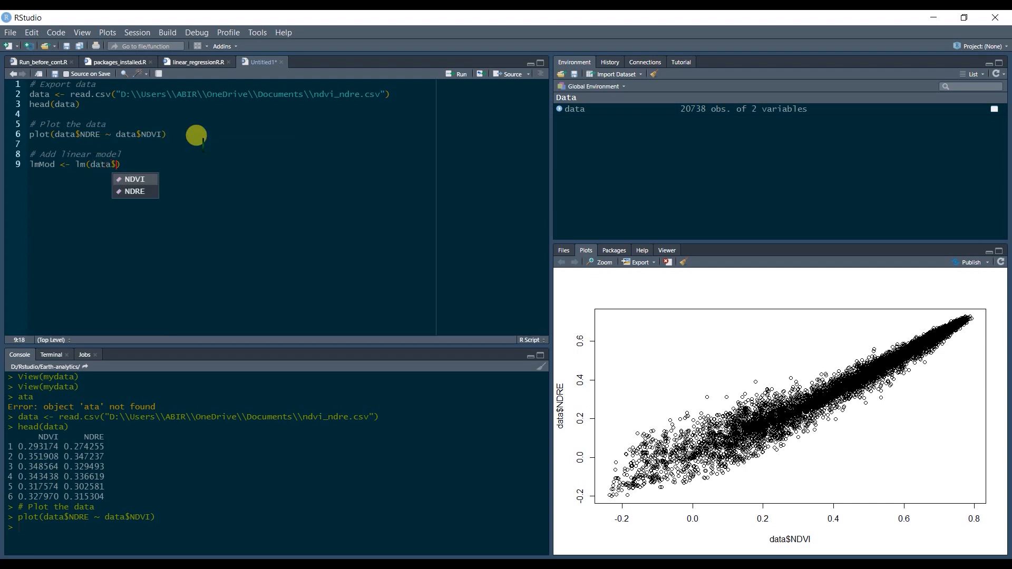
key(Down)
key(Return)
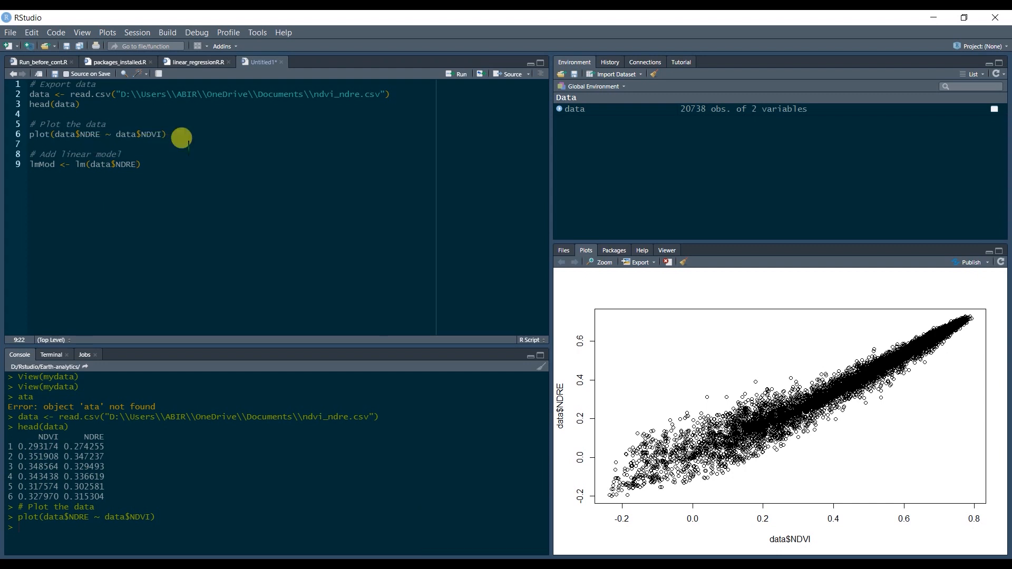
text(~ data)
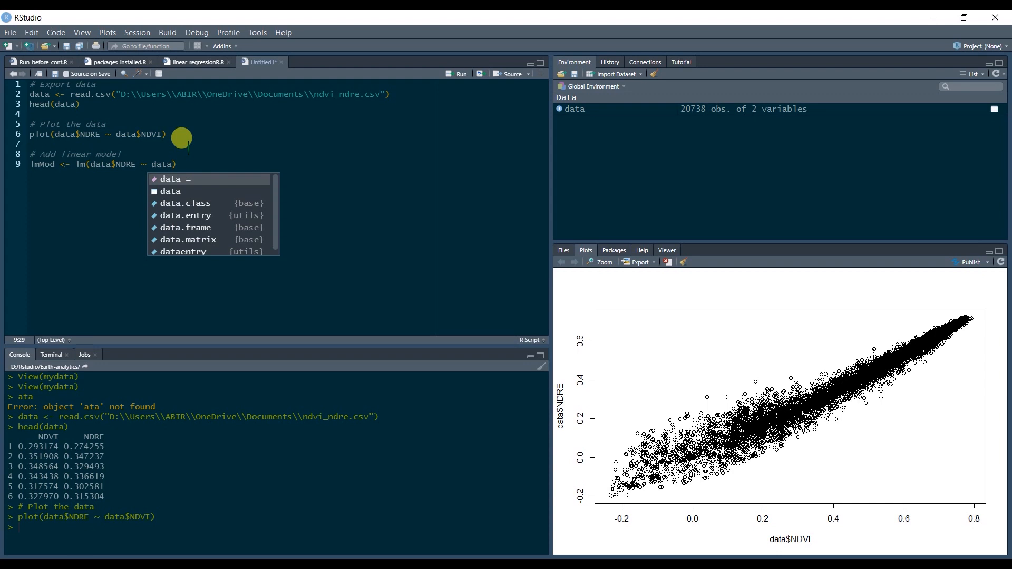
text($)
key(Return)
text())
key(ctrl+Return)
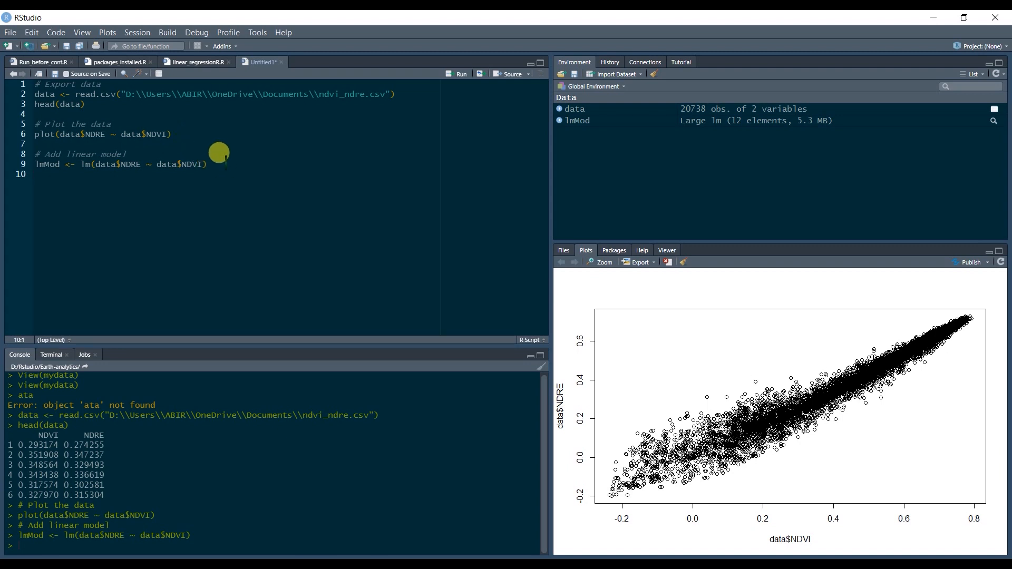
Add the regression line to the scatter plot by running abline(lmMod, col = "red") on line 10, and open the plot in a zoomed window.
click(192, 62)
click(258, 62)
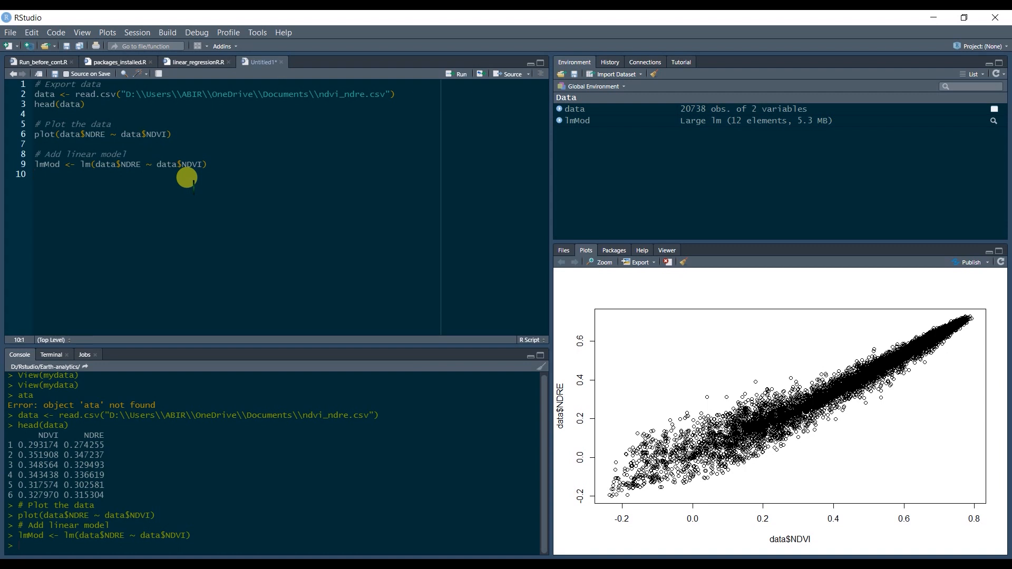
text(abline)
text(()
text(l)
text(mMod, )
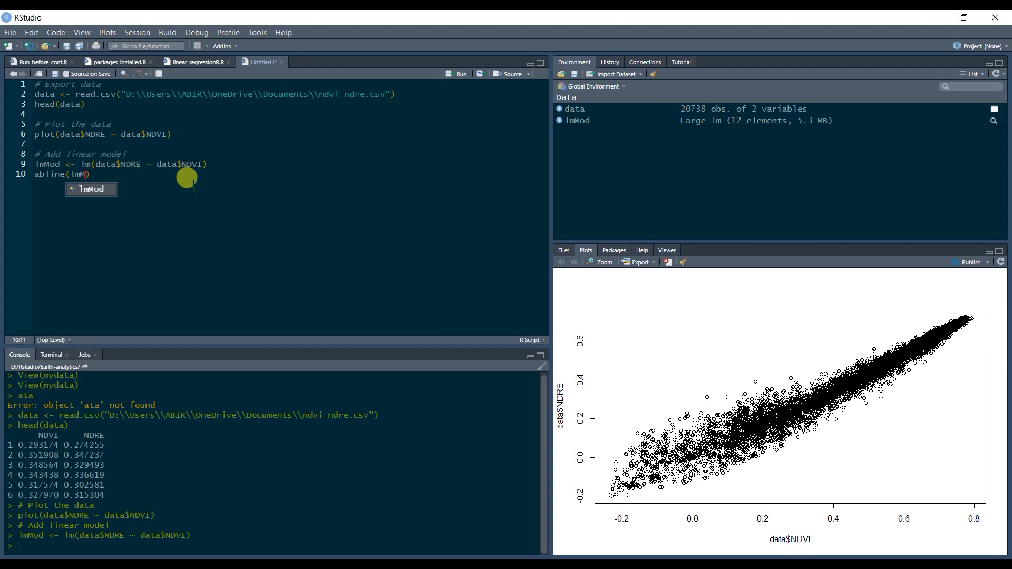
text(col )
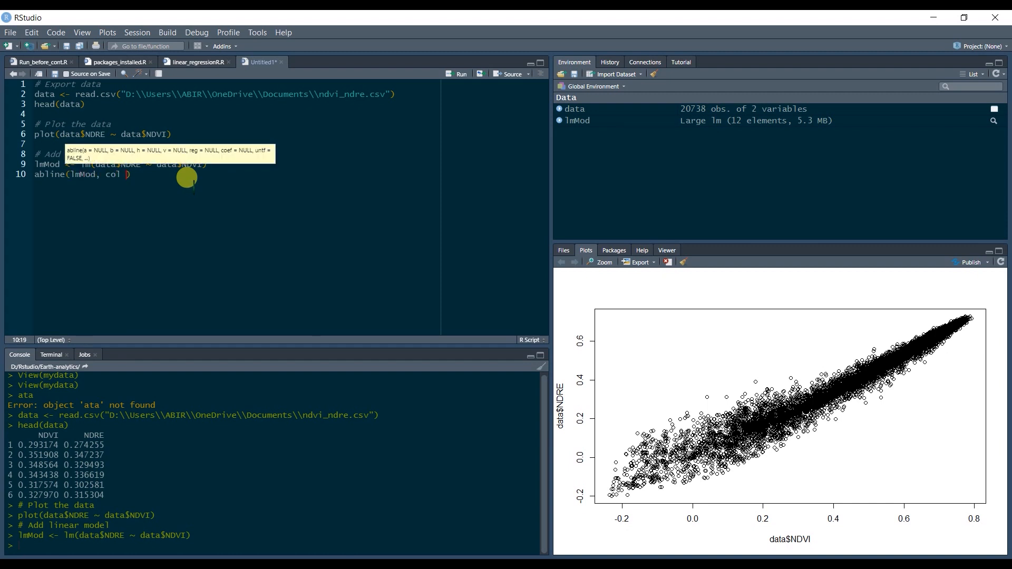
text(= "red"))
key(ctrl+Return)
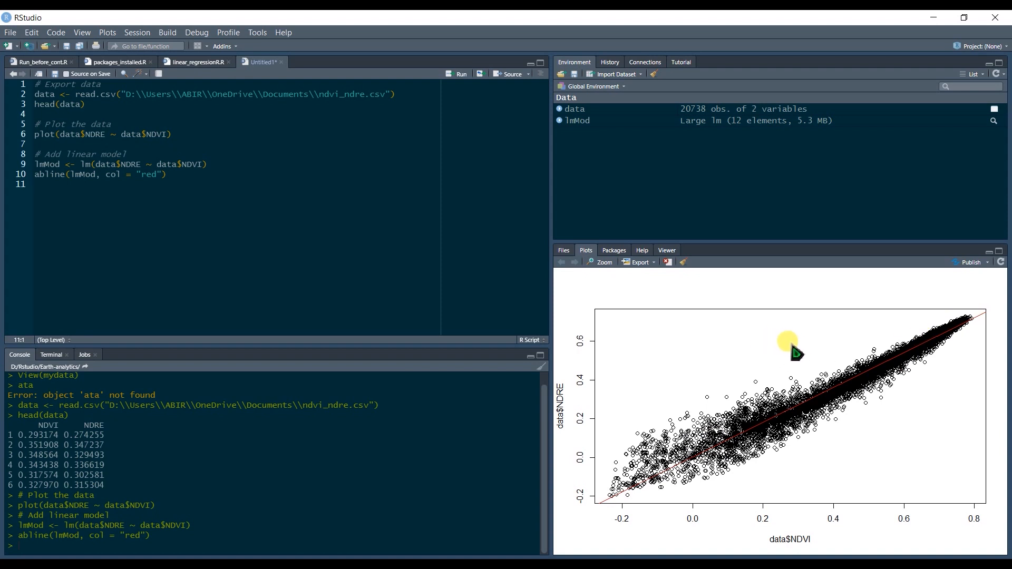
click(596, 262)
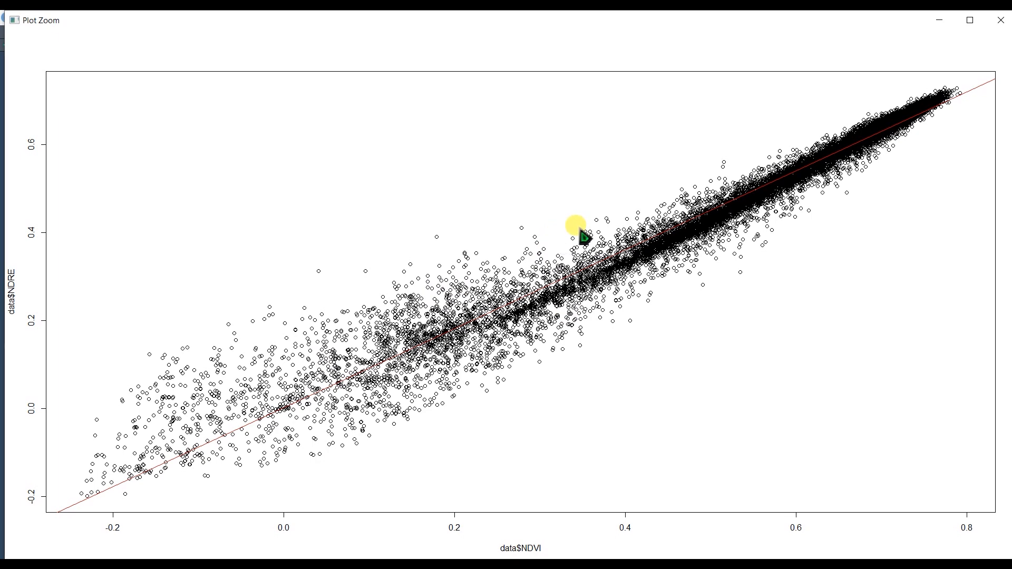
Close the zoomed plot, leave a blank line, and add the comment "# Gain the eq" on line 12.
click(1000, 20)
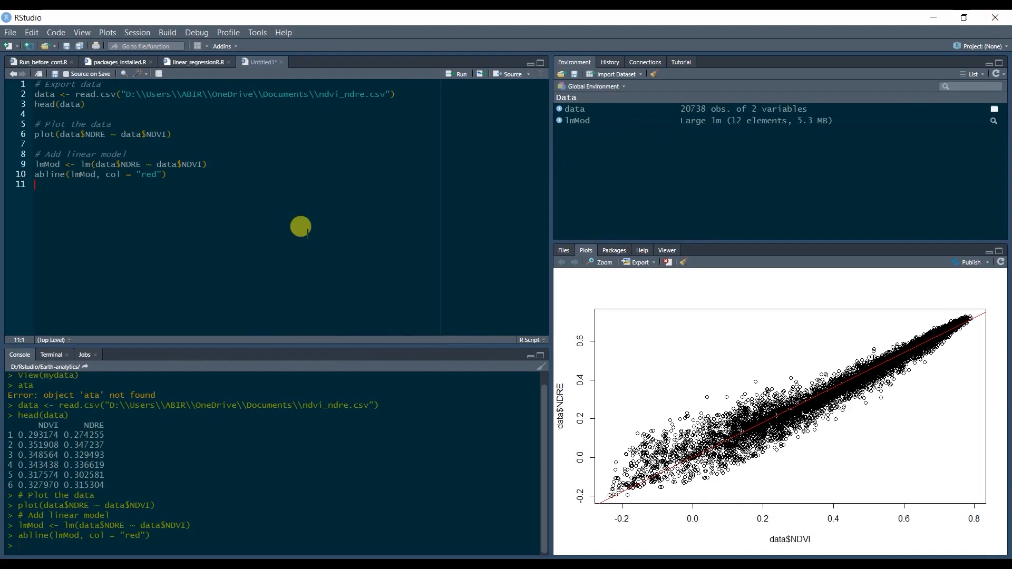
key(Return)
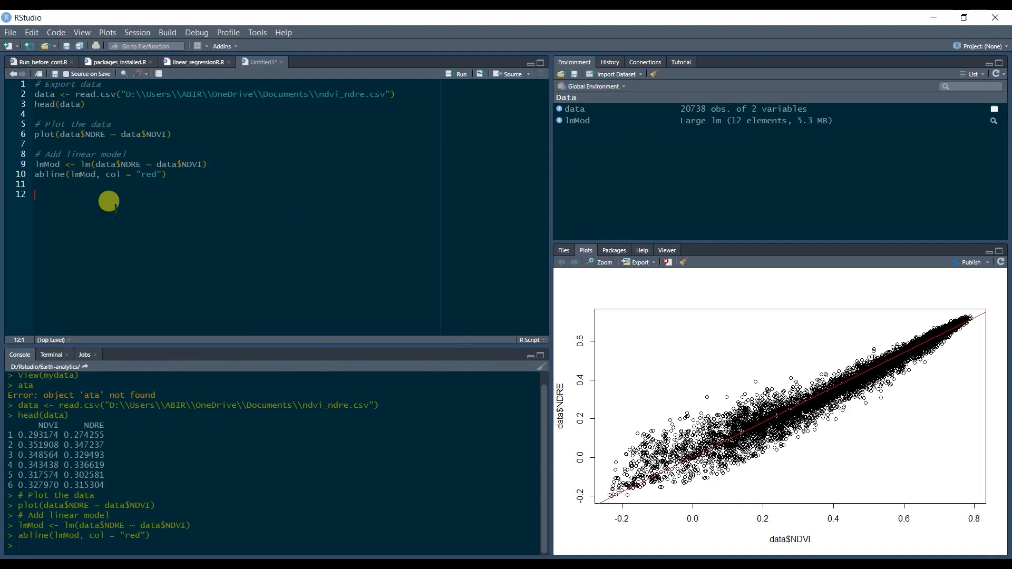
text(#)
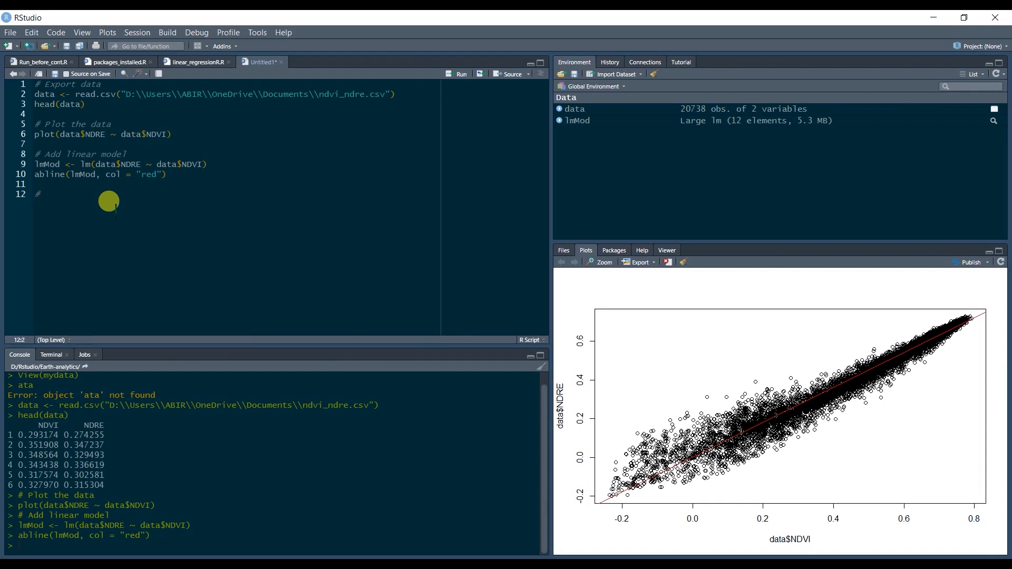
text( Gain the)
text( ed)
Print the linear model's coefficients by writing and running lmMod on line 13.
key(Return)
text(lmMod)
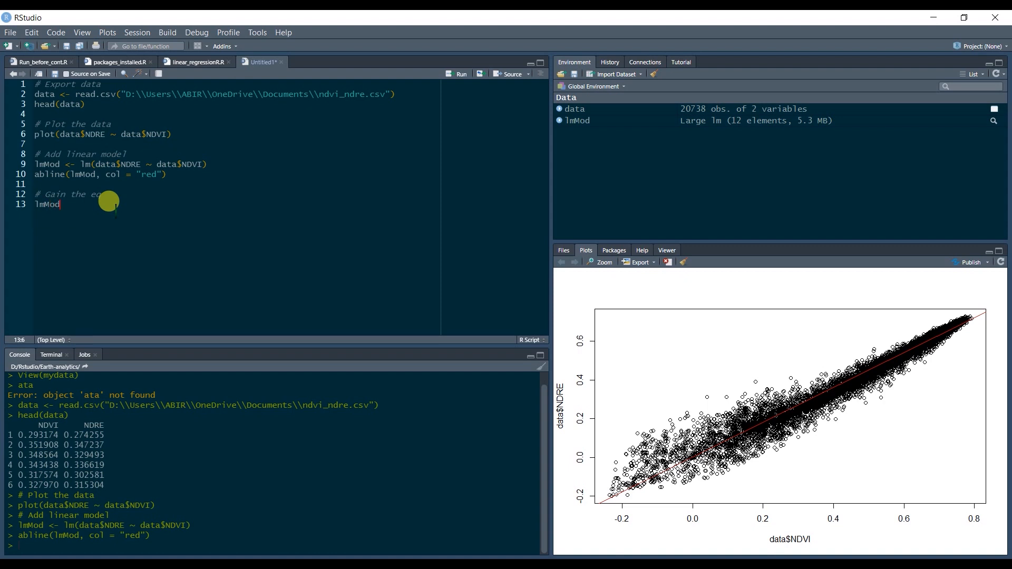
key(ctrl+Return)
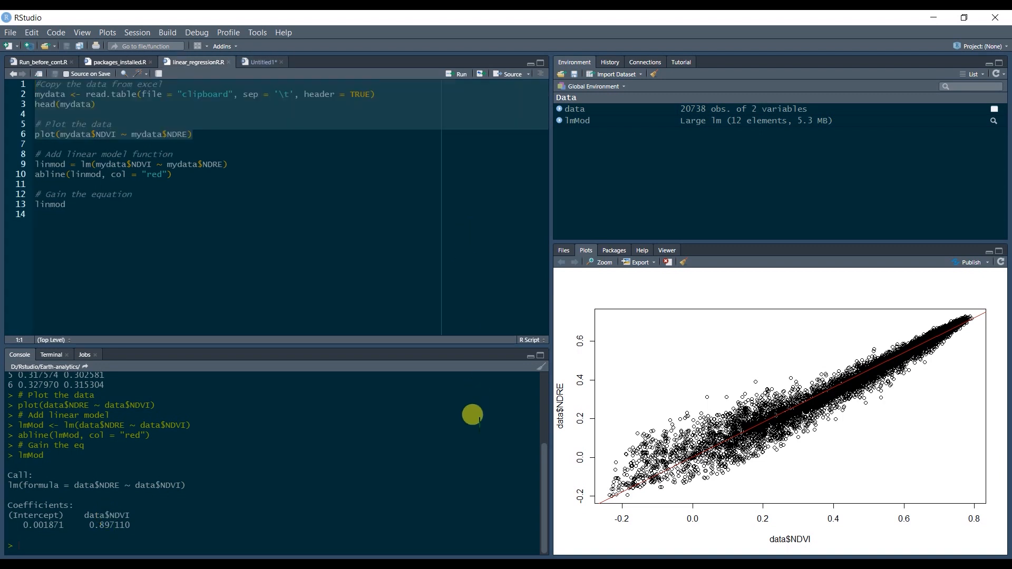
Switch to the Notepad note, end its equation line with "...", and record b0 = 0.001871 on the second line.
mouse_move(496, 564)
click(497, 520)
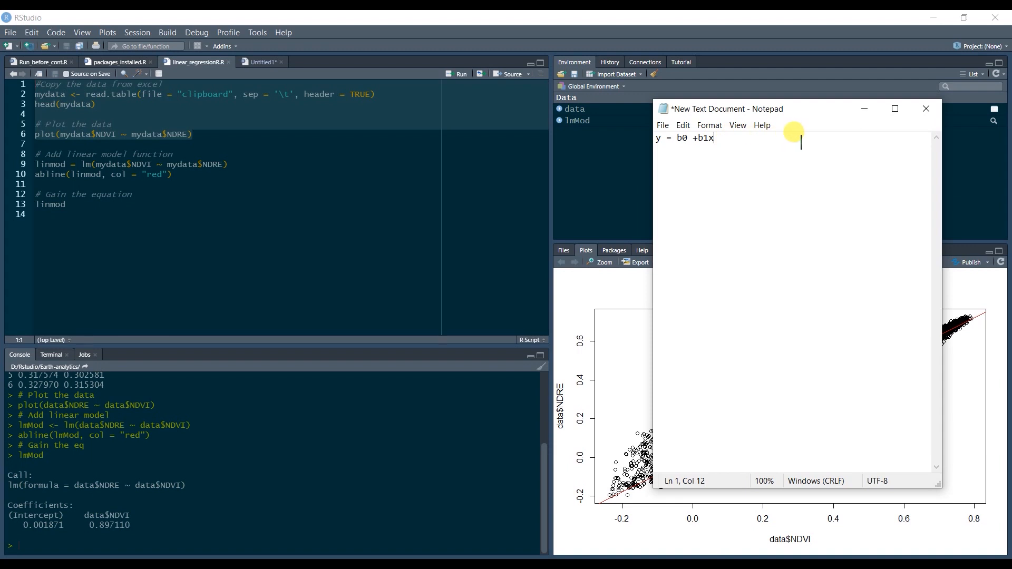
text(...)
key(Return)
text(y)
key(BackSpace)
text(b0 =)
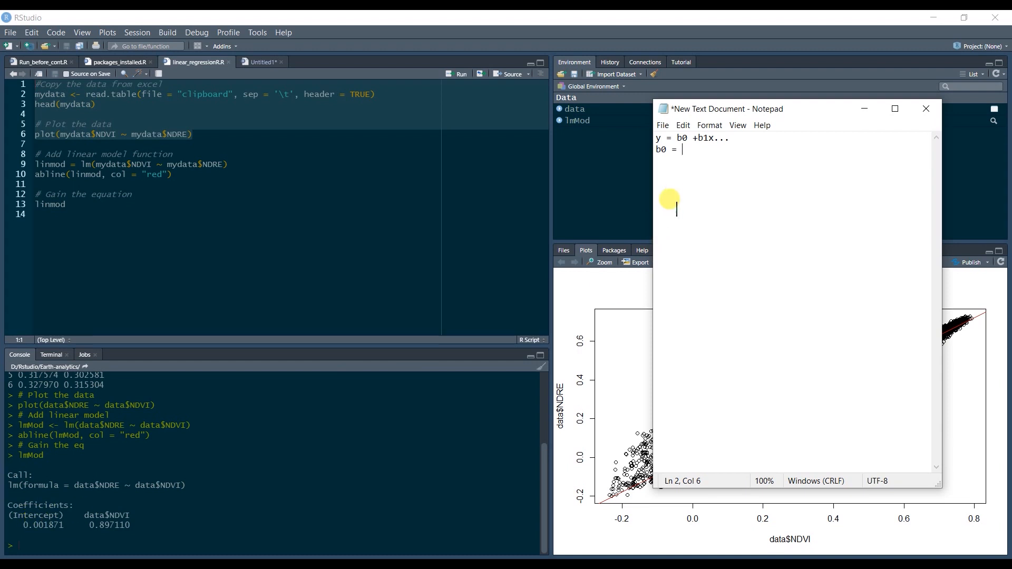
text(0.00)
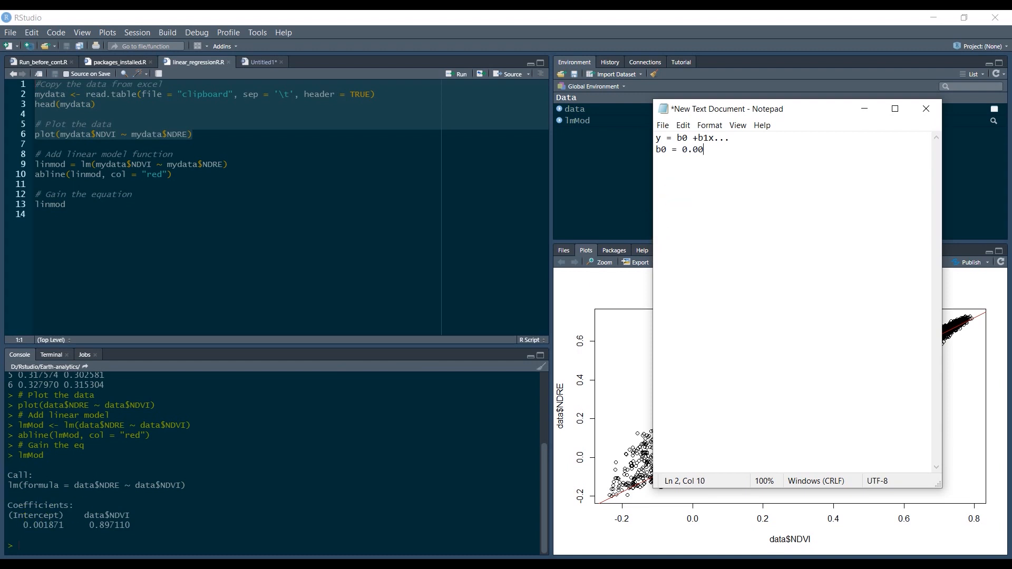
text(1871 )
text(b1)
text( = )
text(0.)
text(8)
text(9711)
text(0)
Record the slope as b1 = 0.897110 on the note's third line.
key(Return)
key(Return)
Below a blank line, write the regression equation starting y = 0.001871 + and copy in the b1 value 0.897110.
text(y =)
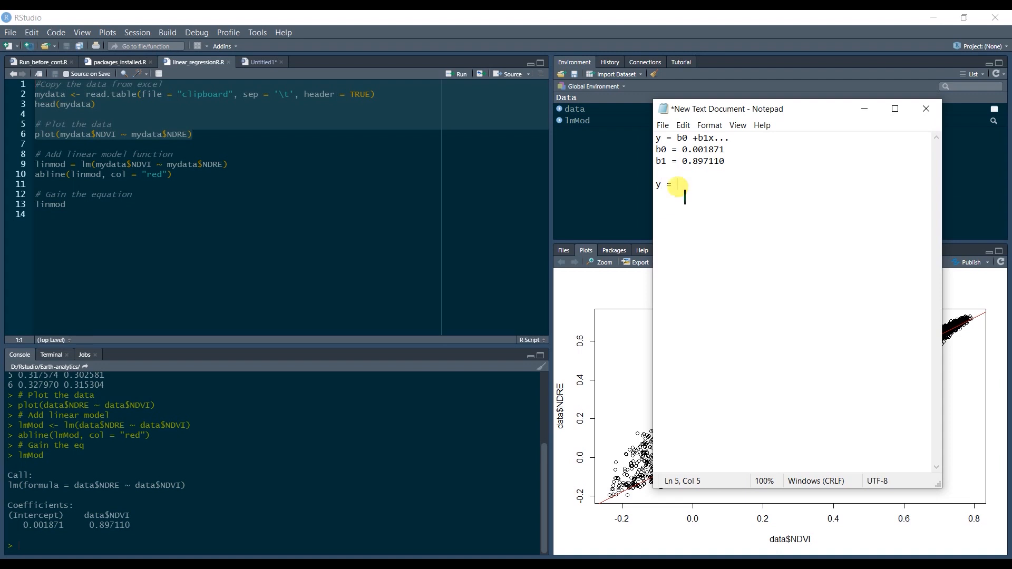
drag(683, 149, 724, 150)
key(ctrl+c)
click(696, 187)
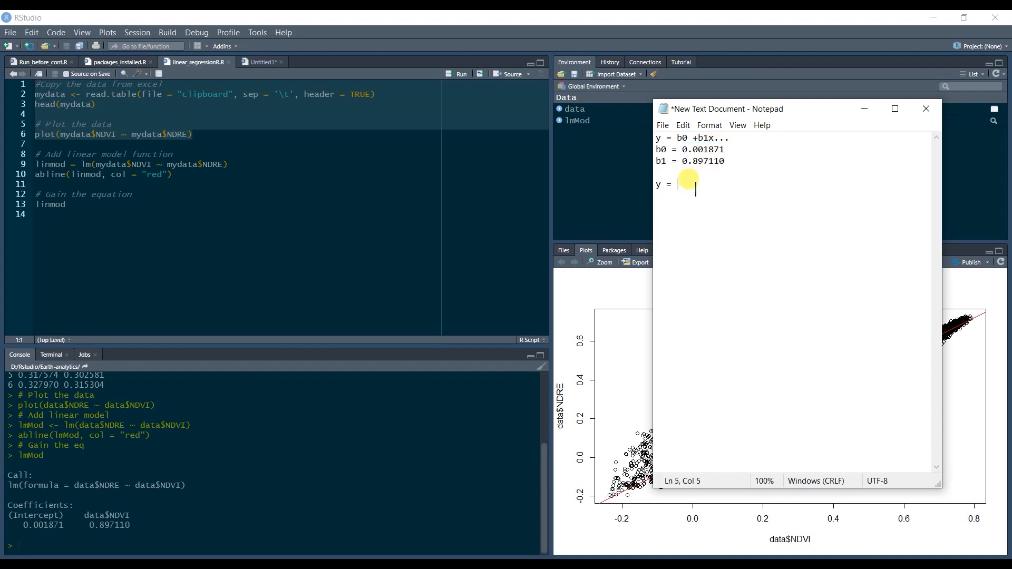
key(ctrl+v)
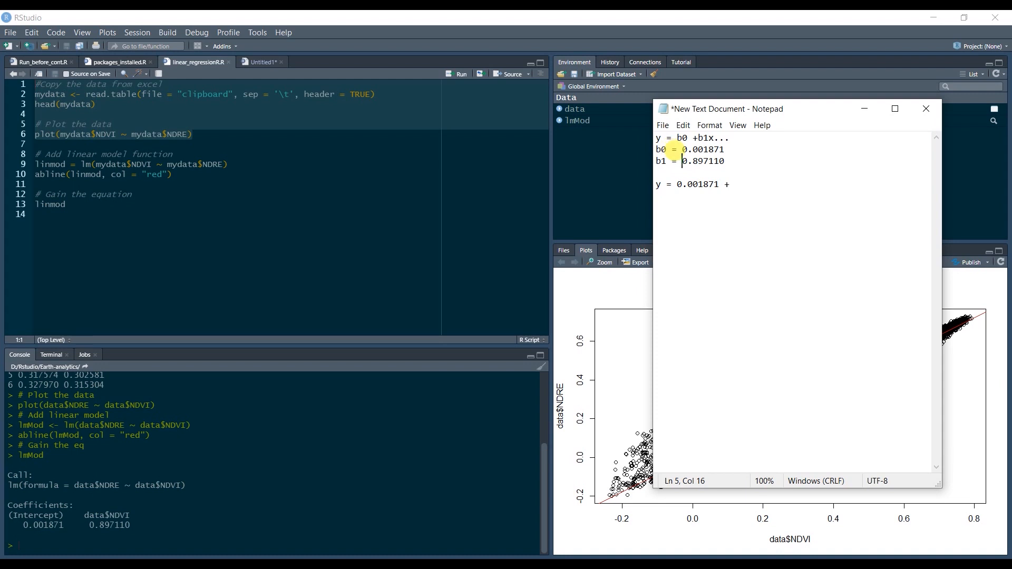
drag(684, 162, 726, 162)
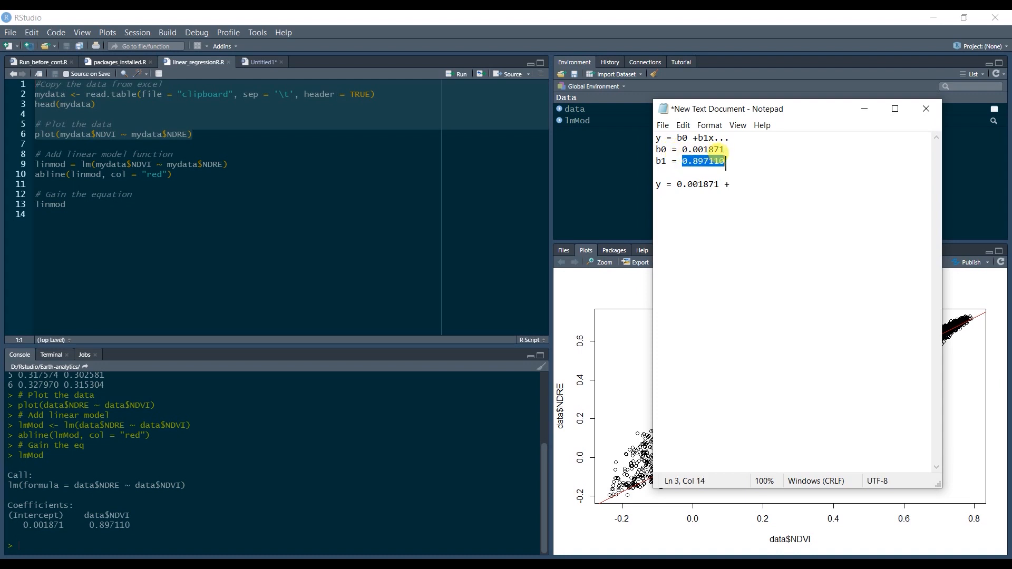
key(ctrl+c)
click(738, 185)
key(ctrl+v)
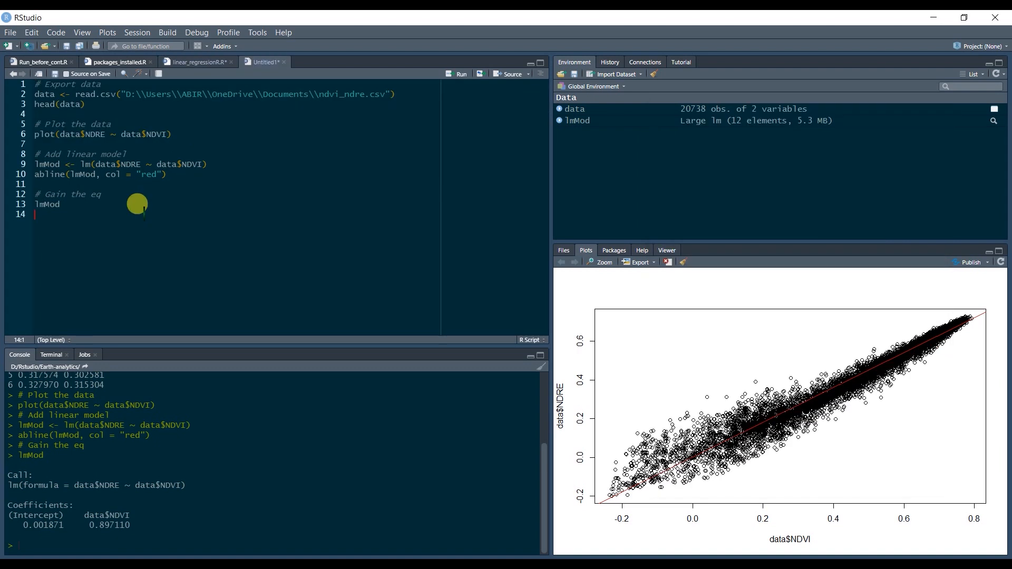
Return to the untitled script in RStudio and compute the correlation by running cor(data$NDRE, data$NDVI) on line 15.
key(Return)
text(cor(data)
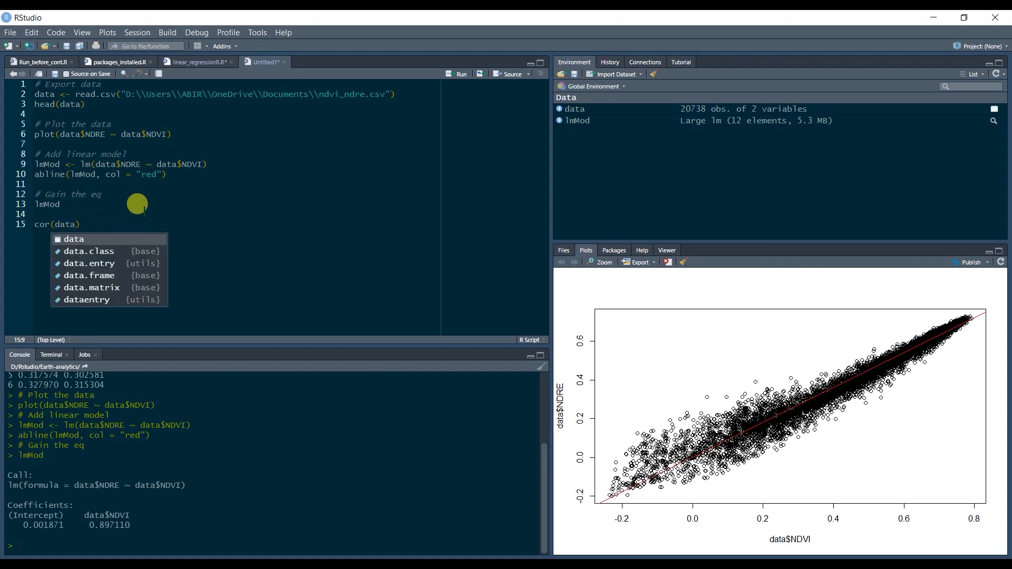
text($)
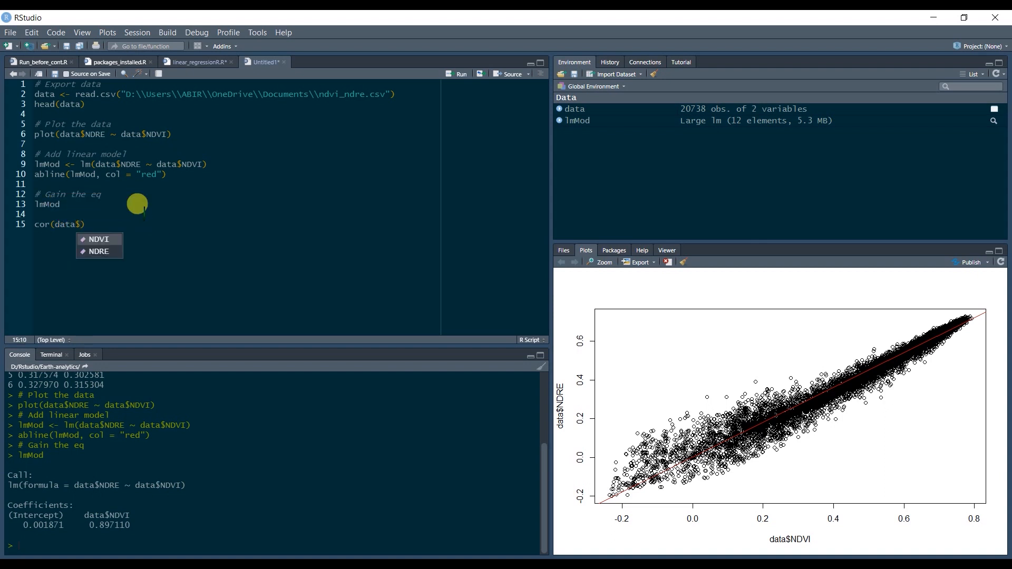
key(Down)
key(Return)
text(, )
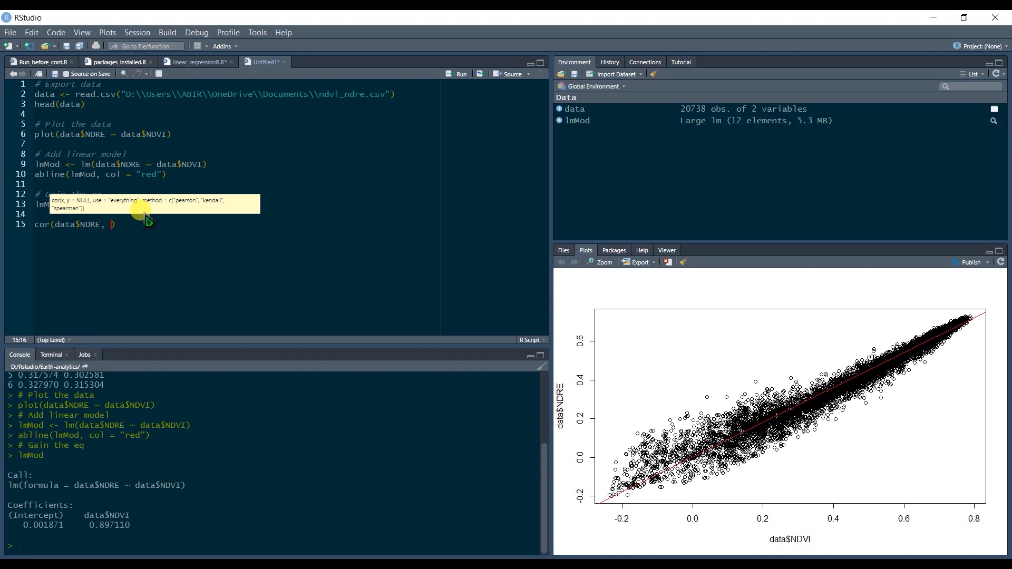
text(data$)
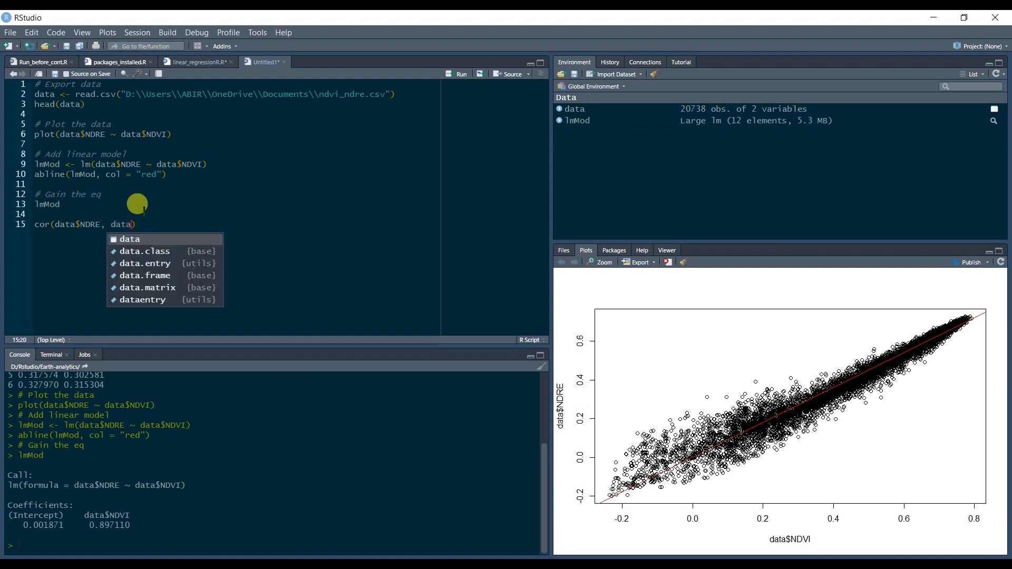
key(Return)
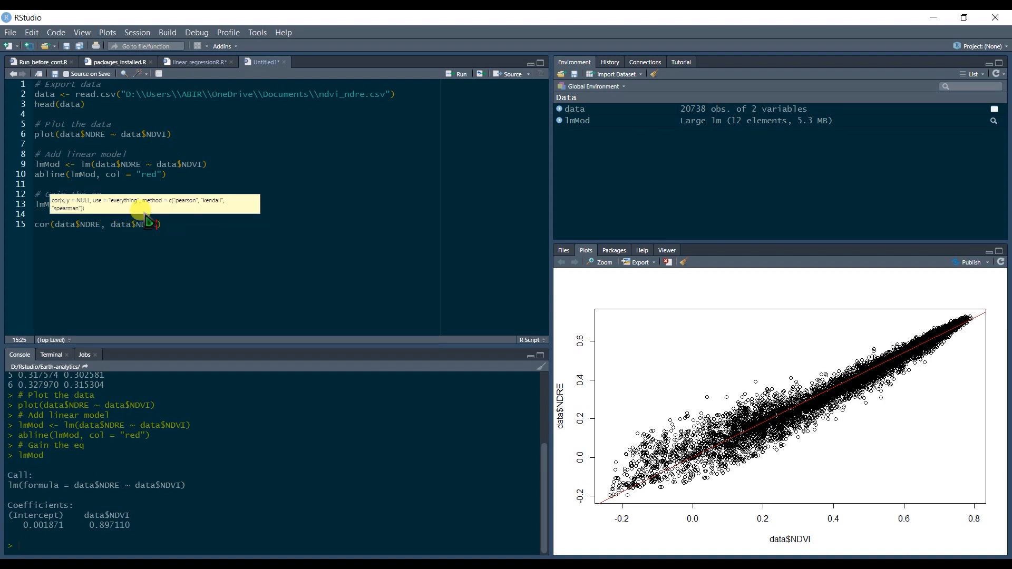
key(ctrl+Return)
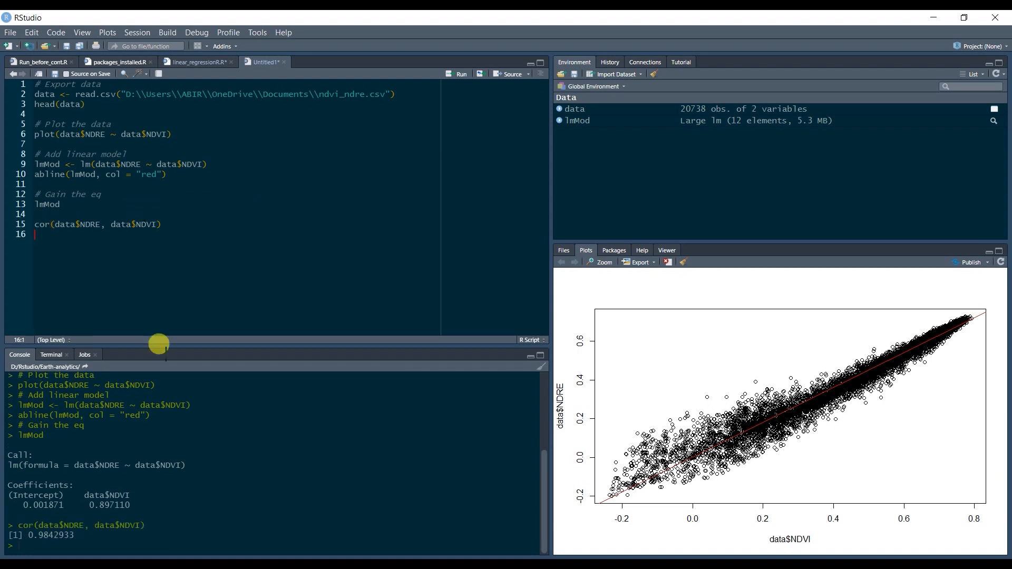